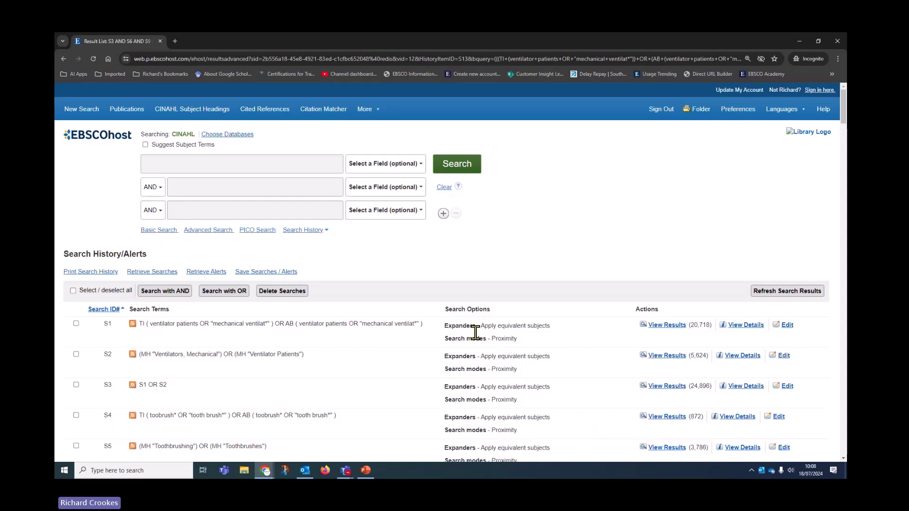
- Look over the 28 S3 AND S6 AND S9 AND S12 results in newest-date order
{"action": "scroll", "coordinate": [495, 350], "scroll_direction": "down", "scroll_amount": 5}
{"action": "scroll", "coordinate": [481, 360], "scroll_direction": "down", "scroll_amount": 8}
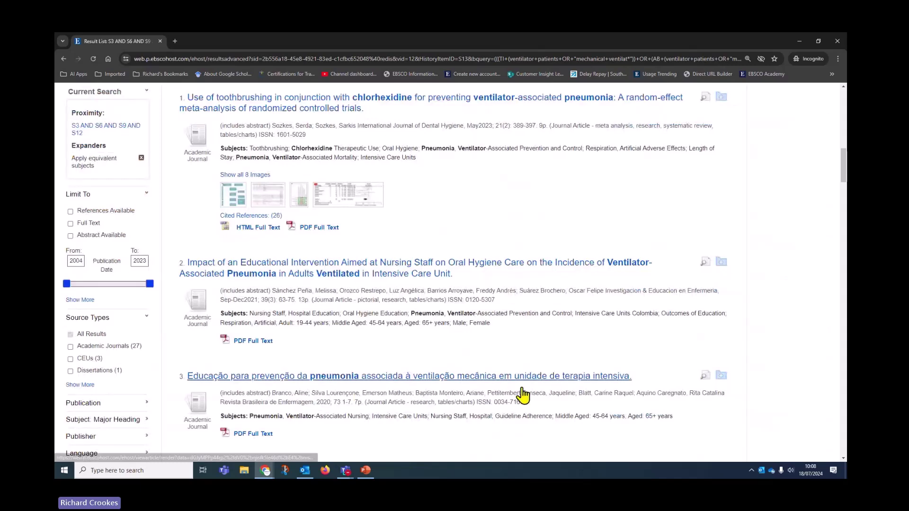
{"action": "scroll", "coordinate": [521, 388], "scroll_direction": "up", "scroll_amount": 3}
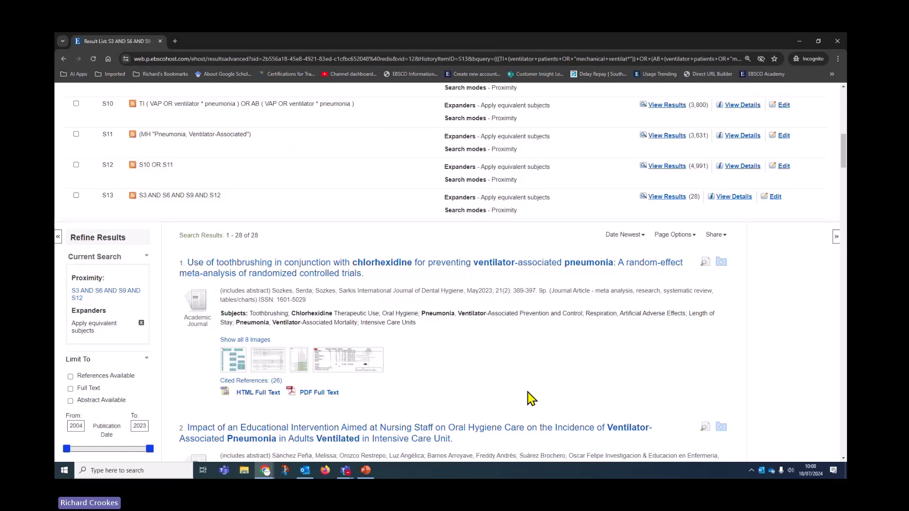
{"action": "scroll", "coordinate": [530, 399], "scroll_direction": "up", "scroll_amount": 6}
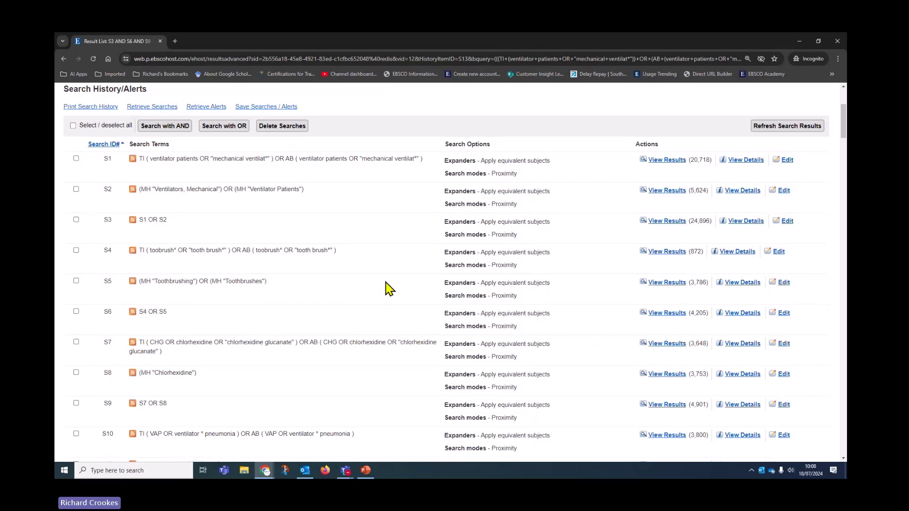
{"action": "scroll", "coordinate": [392, 287], "scroll_direction": "down", "scroll_amount": 4}
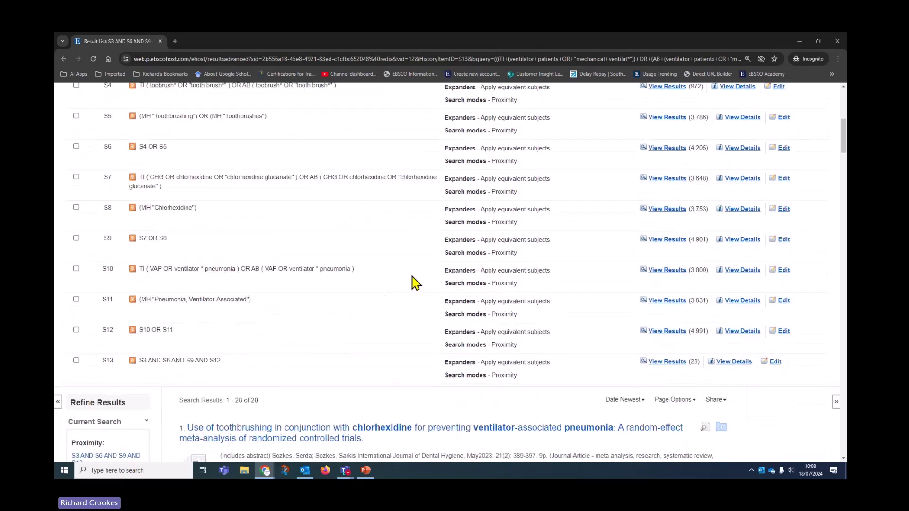
{"action": "scroll", "coordinate": [414, 283], "scroll_direction": "down", "scroll_amount": 4}
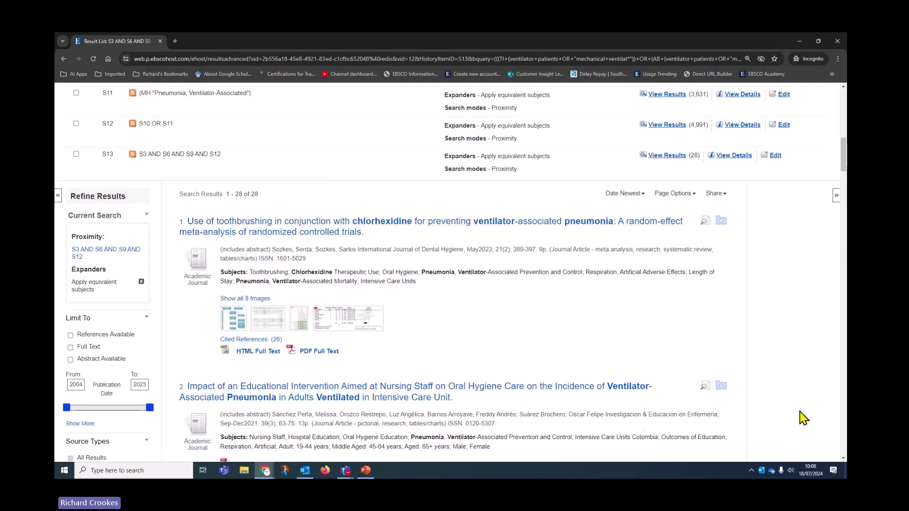
{"action": "scroll", "coordinate": [769, 405], "scroll_direction": "down", "scroll_amount": 1}
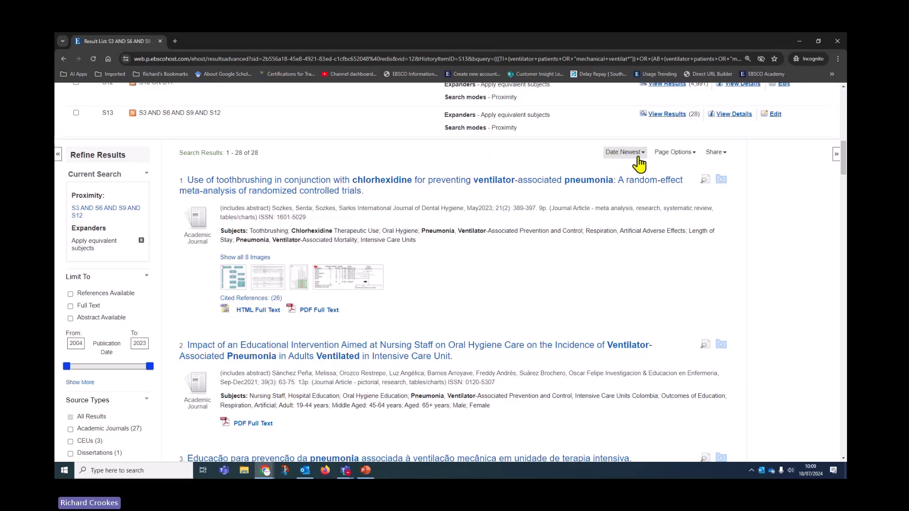
- Re-sort the 28 results by Relevance and scroll through the new order
{"action": "left_click", "coordinate": [643, 159]}
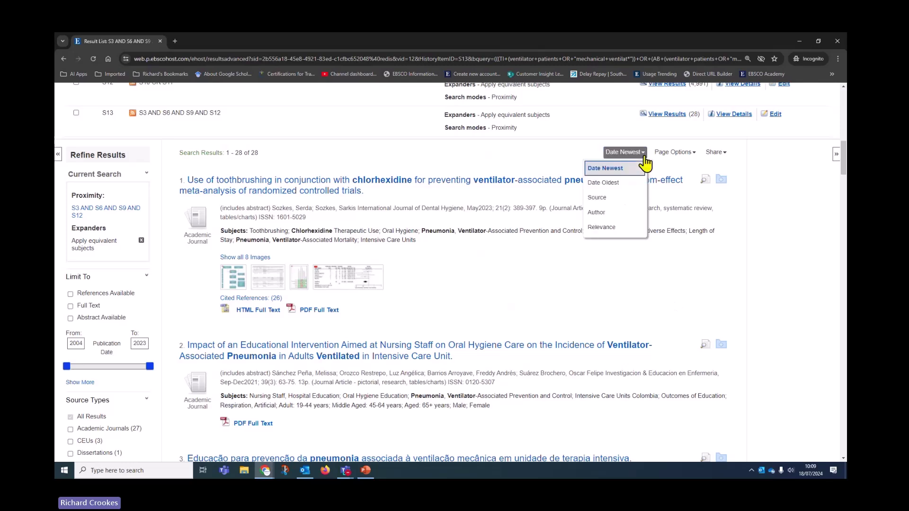
{"action": "left_click", "coordinate": [600, 230]}
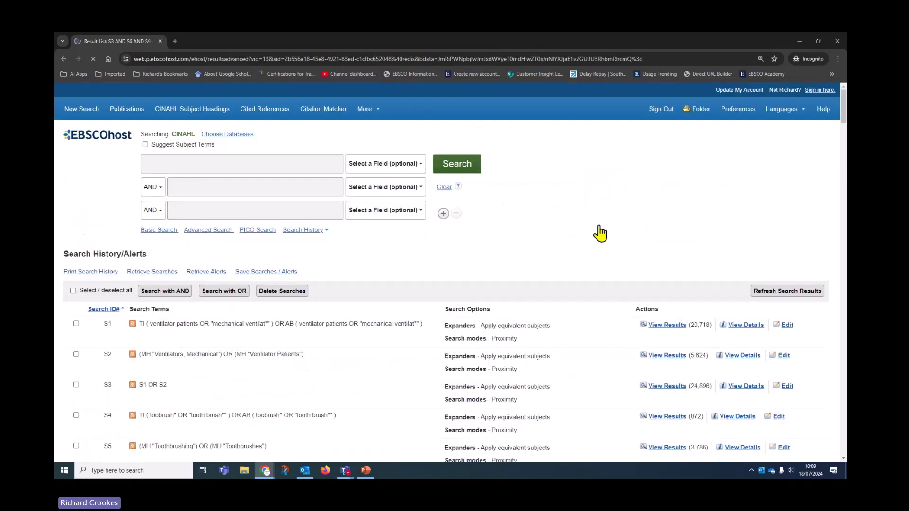
{"action": "scroll", "coordinate": [579, 319], "scroll_direction": "down", "scroll_amount": 4}
{"action": "scroll", "coordinate": [576, 322], "scroll_direction": "down", "scroll_amount": 6}
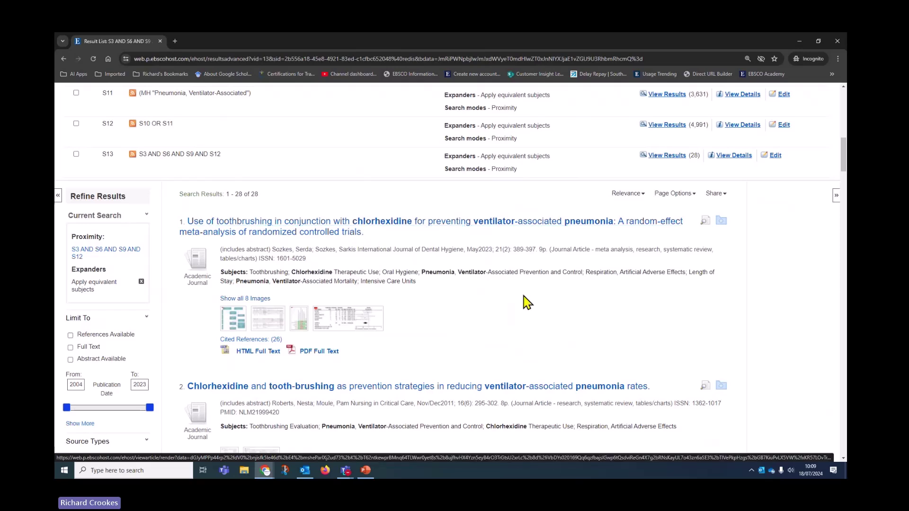
{"action": "scroll", "coordinate": [535, 308], "scroll_direction": "down", "scroll_amount": 1}
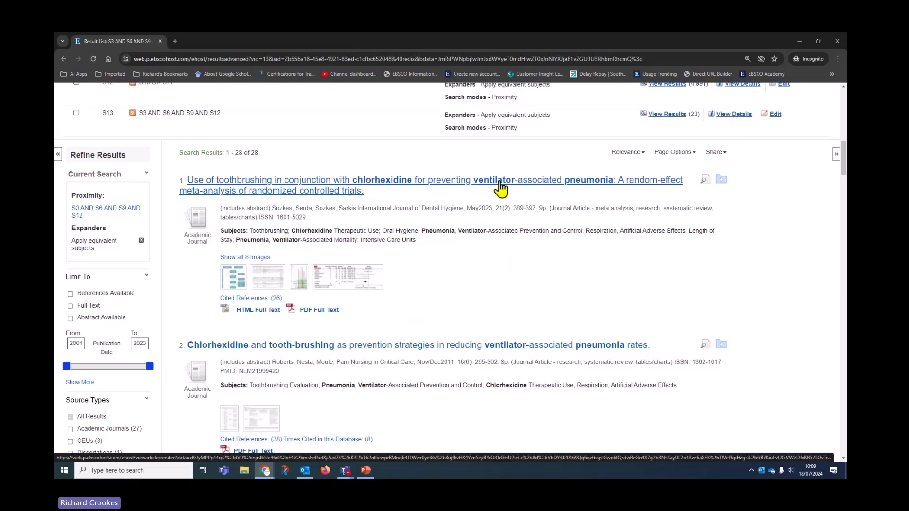
{"action": "scroll", "coordinate": [454, 344], "scroll_direction": "down", "scroll_amount": 1}
{"action": "scroll", "coordinate": [455, 342], "scroll_direction": "down", "scroll_amount": 2}
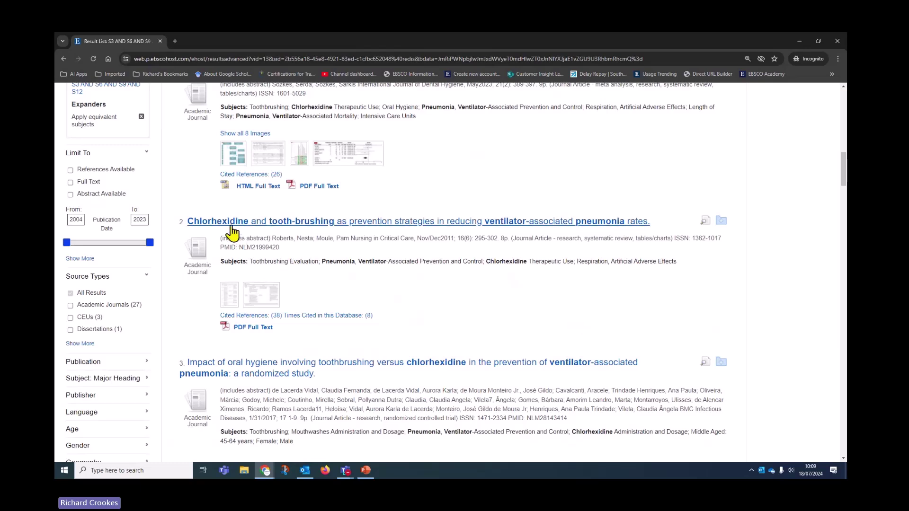
{"action": "scroll", "coordinate": [603, 379], "scroll_direction": "up", "scroll_amount": 2}
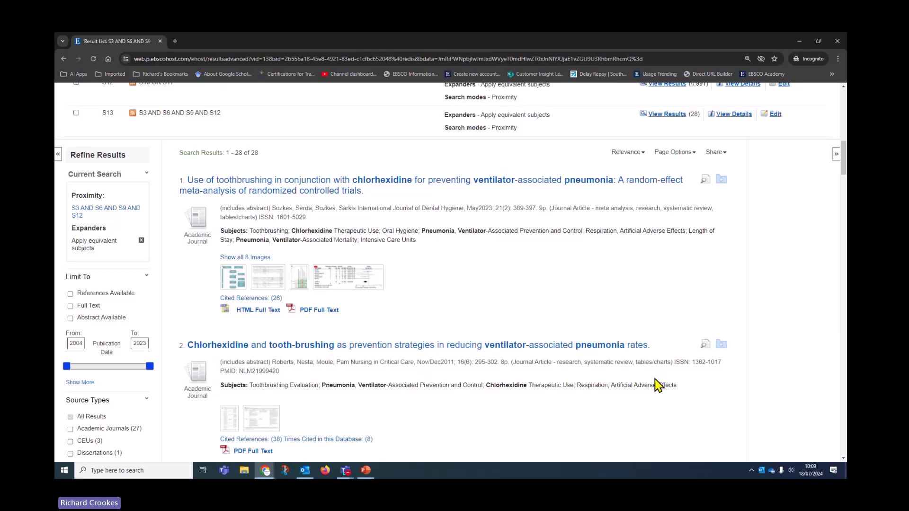
- Open the toothbrushing-with-chlorhexidine meta-analysis's Detailed Record and read its subjects and abstract
{"action": "left_click", "coordinate": [408, 188]}
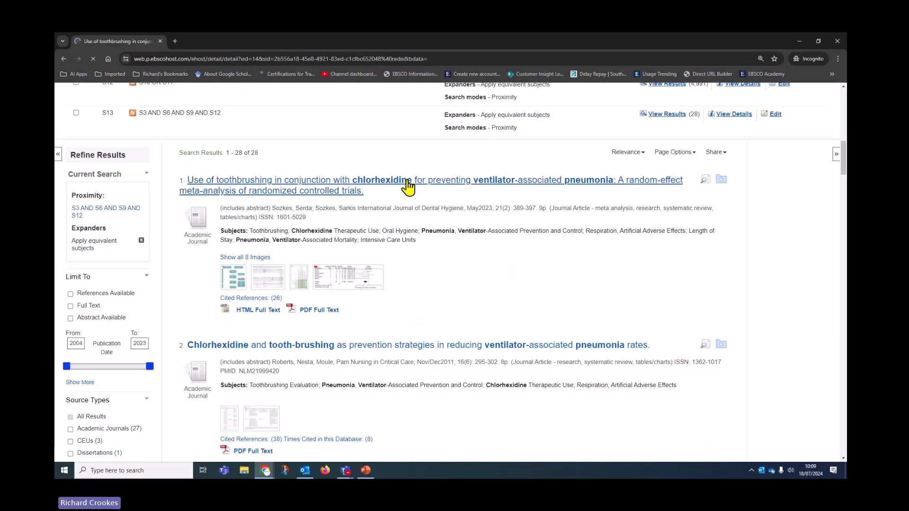
{"action": "scroll", "coordinate": [517, 265], "scroll_direction": "down", "scroll_amount": 3}
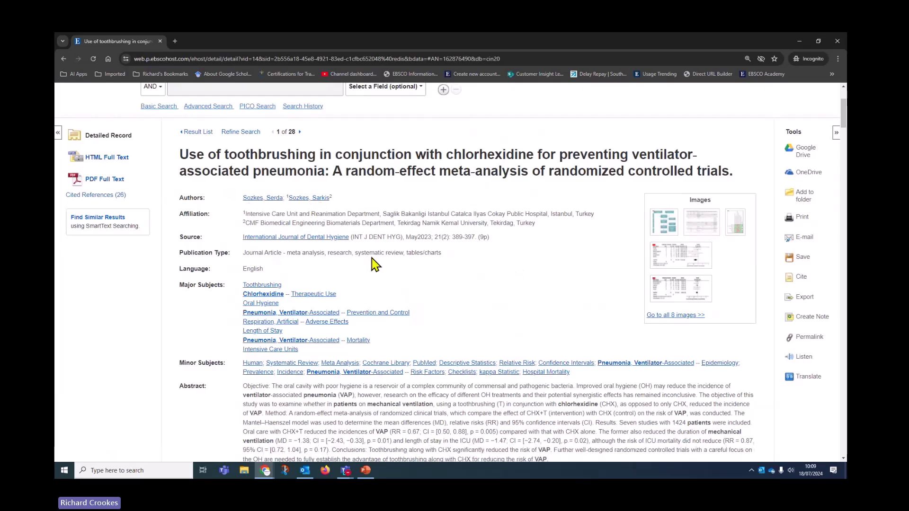
{"action": "scroll", "coordinate": [511, 301], "scroll_direction": "down", "scroll_amount": 2}
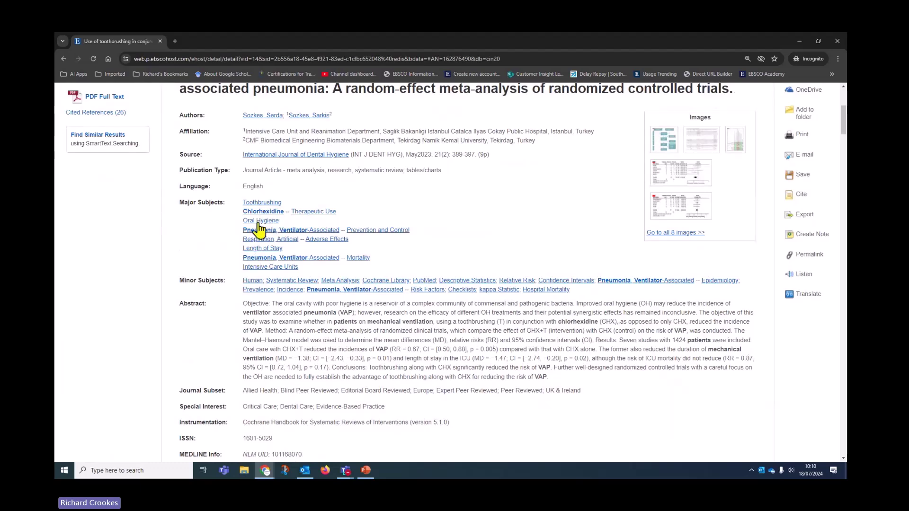
{"action": "scroll", "coordinate": [557, 350], "scroll_direction": "down", "scroll_amount": 1}
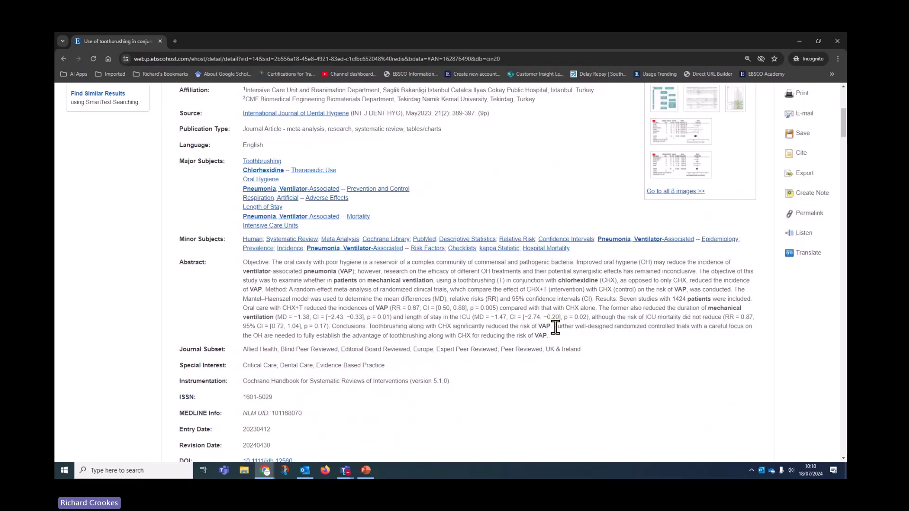
{"action": "scroll", "coordinate": [553, 326], "scroll_direction": "up", "scroll_amount": 4}
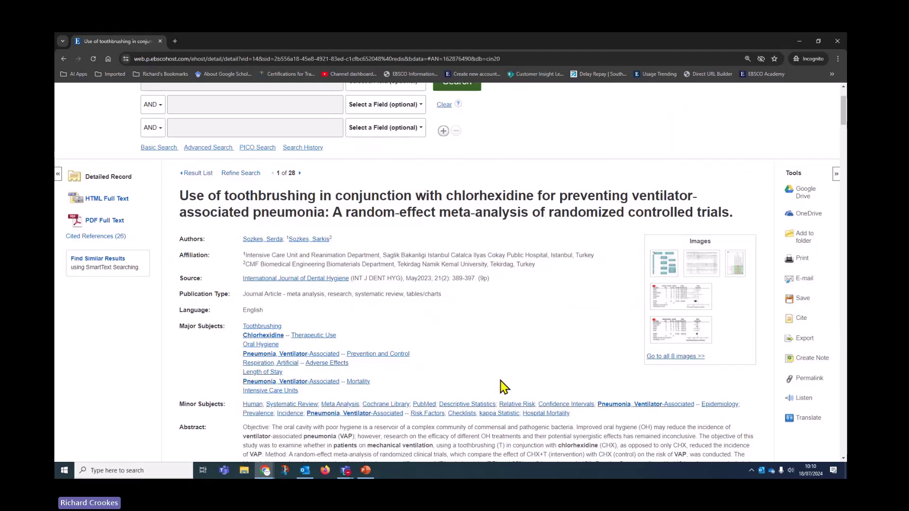
{"action": "scroll", "coordinate": [525, 369], "scroll_direction": "down", "scroll_amount": 1}
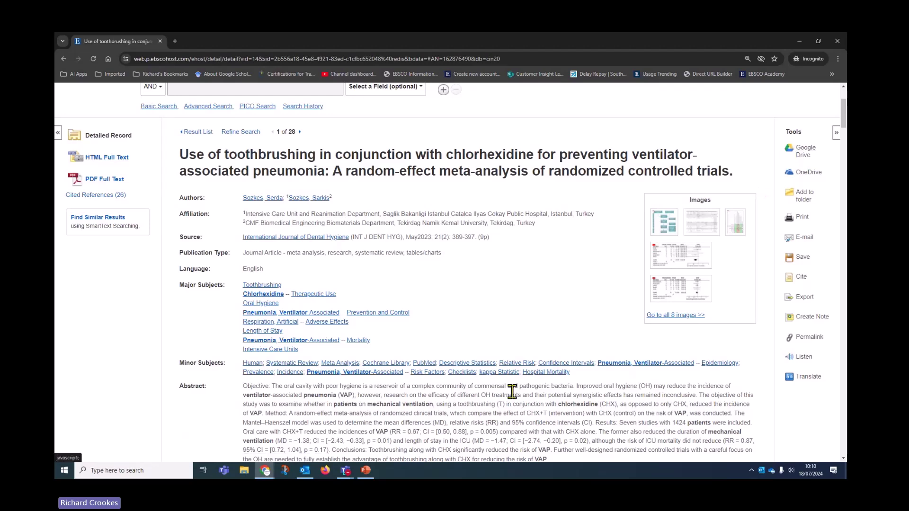
- Save the record to OneDrive, signing in with the Microsoft account e-mail
{"action": "left_click", "coordinate": [806, 179]}
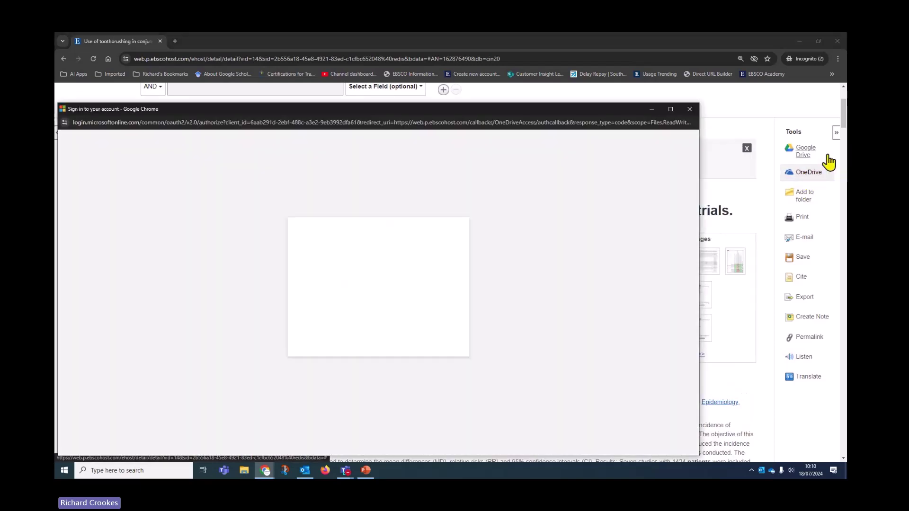
{"action": "left_click", "coordinate": [359, 264]}
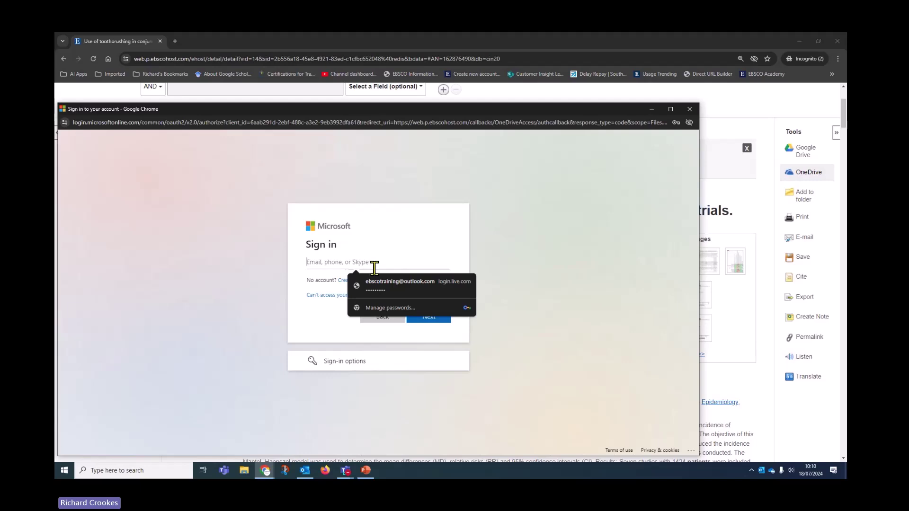
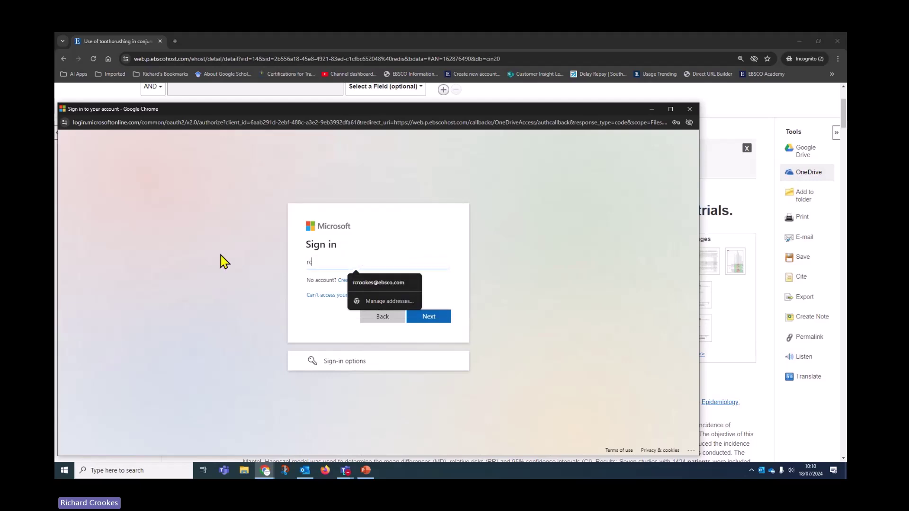
{"action": "left_click", "coordinate": [378, 282]}
{"action": "left_click", "coordinate": [429, 316]}
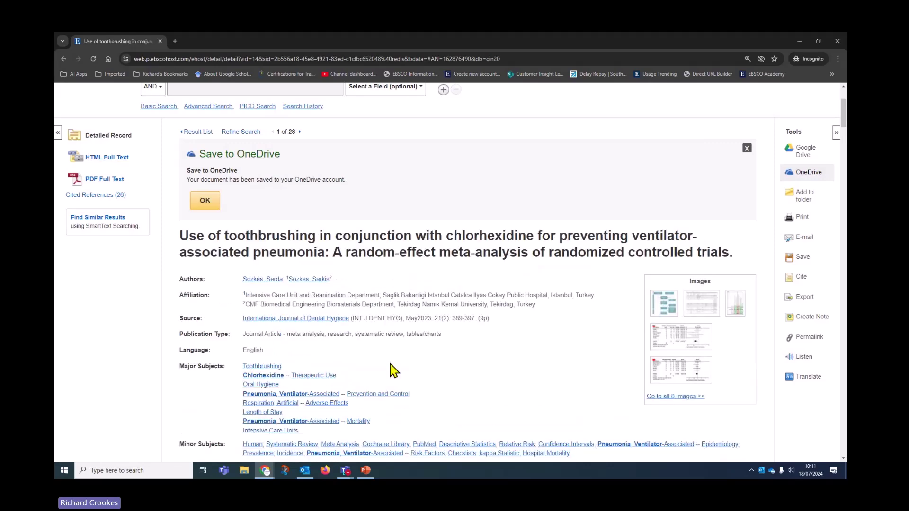
{"action": "scroll", "coordinate": [563, 286], "scroll_direction": "up", "scroll_amount": 3}
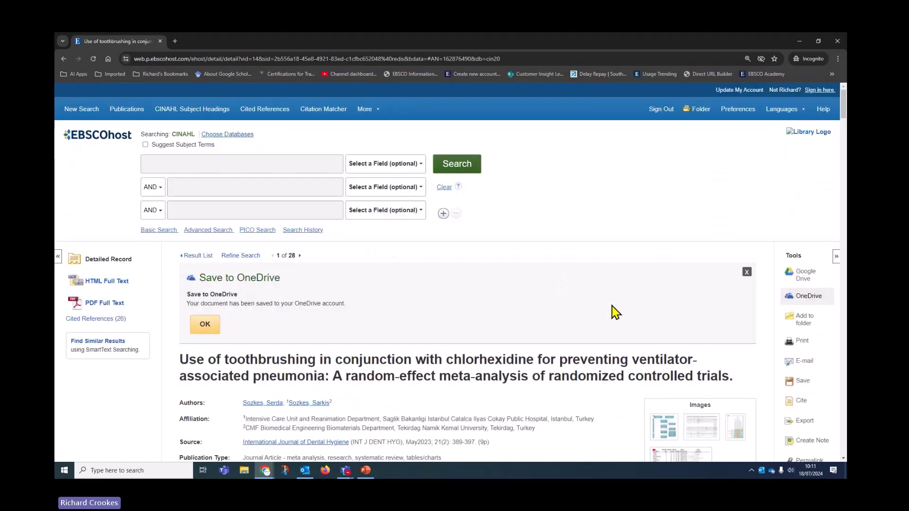
- Add the article to the folder, confirm it is there, and return to the record's print options
{"action": "left_click", "coordinate": [809, 326]}
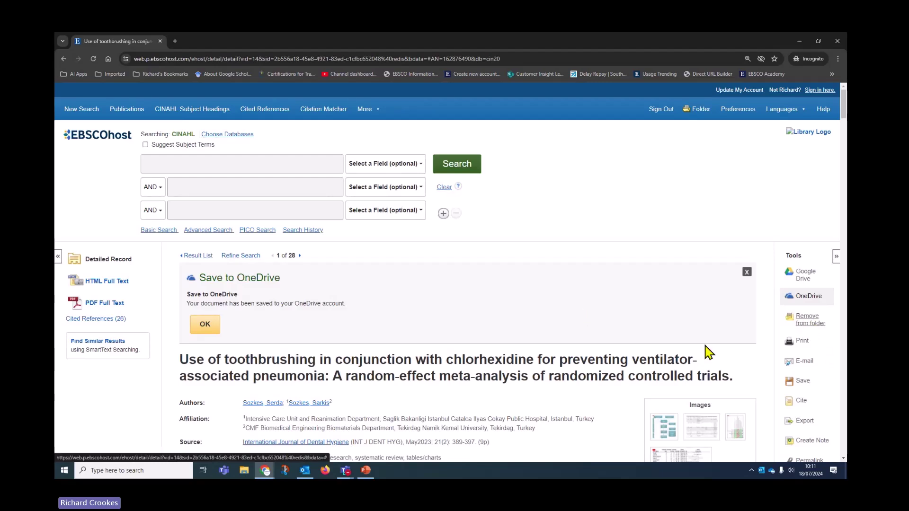
{"action": "left_click", "coordinate": [704, 112]}
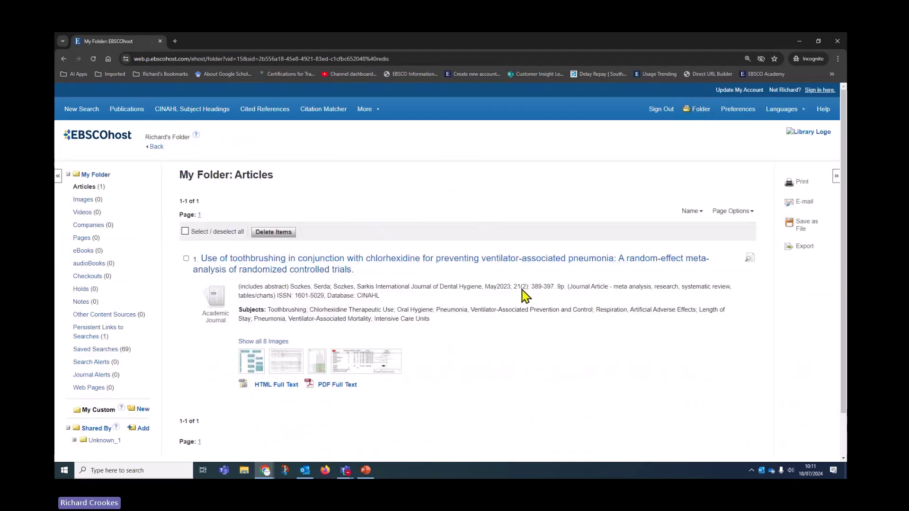
{"action": "left_click", "coordinate": [157, 147]}
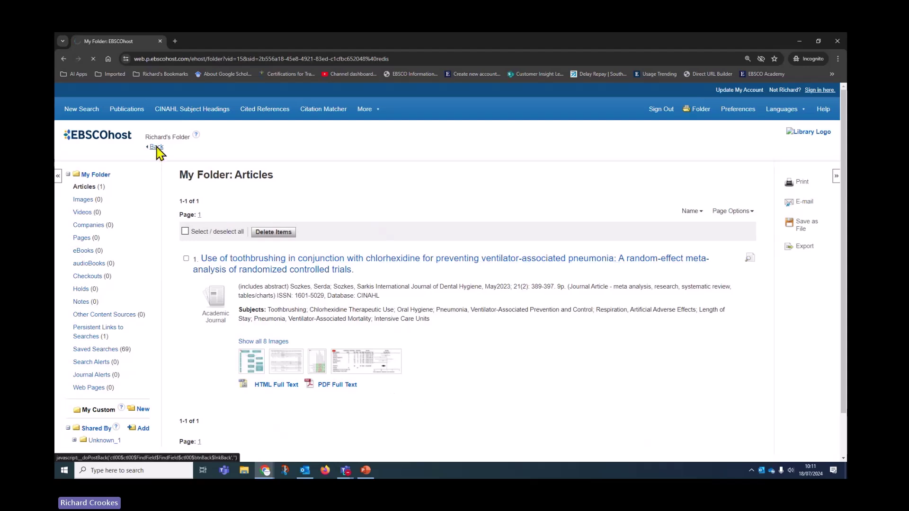
{"action": "scroll", "coordinate": [673, 362], "scroll_direction": "down", "scroll_amount": 1}
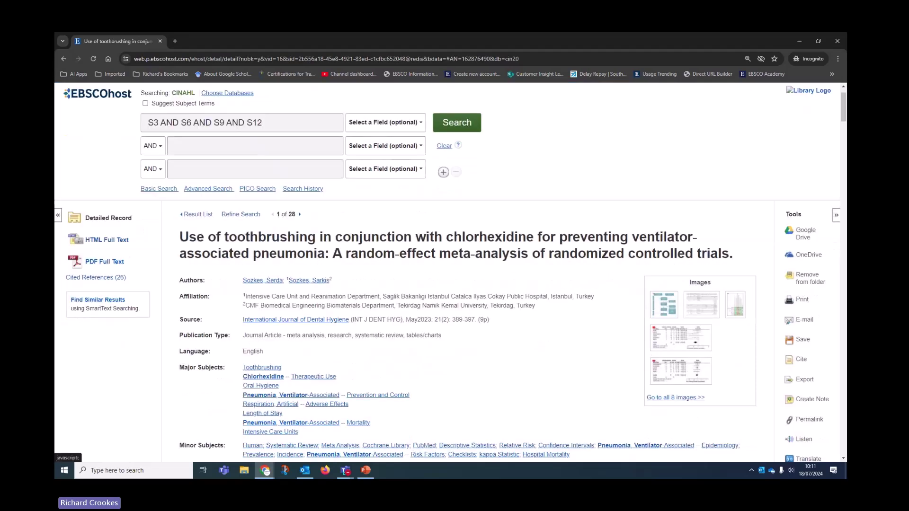
{"action": "left_click", "coordinate": [803, 302]}
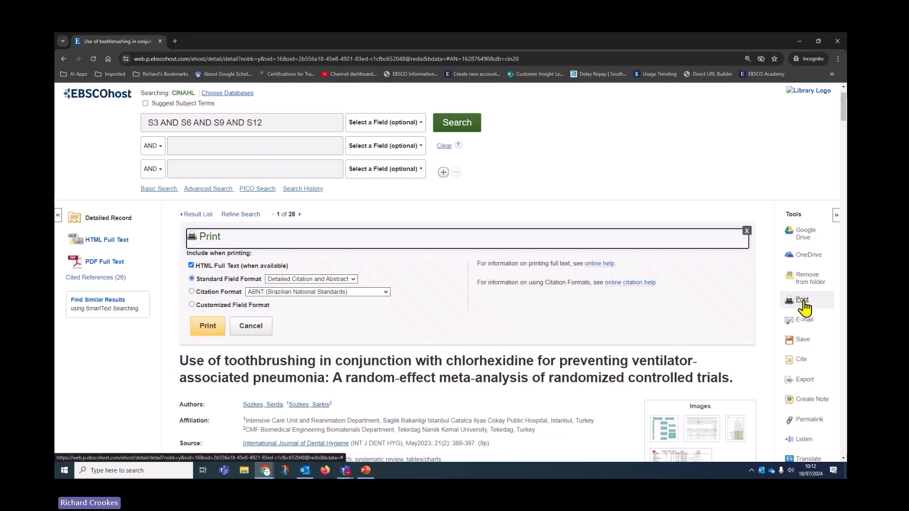
- Try Harvard citation format and Customized Field Format in Print, then cancel without printing
{"action": "left_click", "coordinate": [192, 292]}
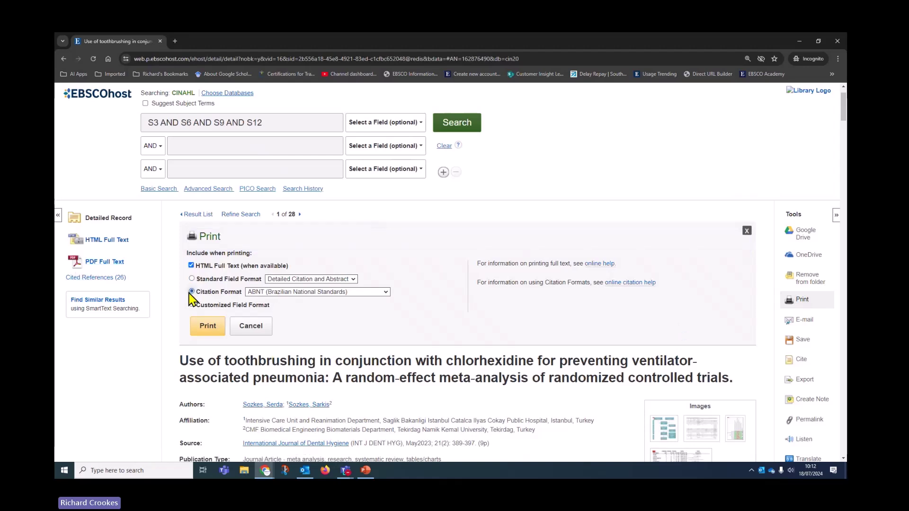
{"action": "left_click", "coordinate": [284, 294]}
{"action": "left_click", "coordinate": [263, 341]}
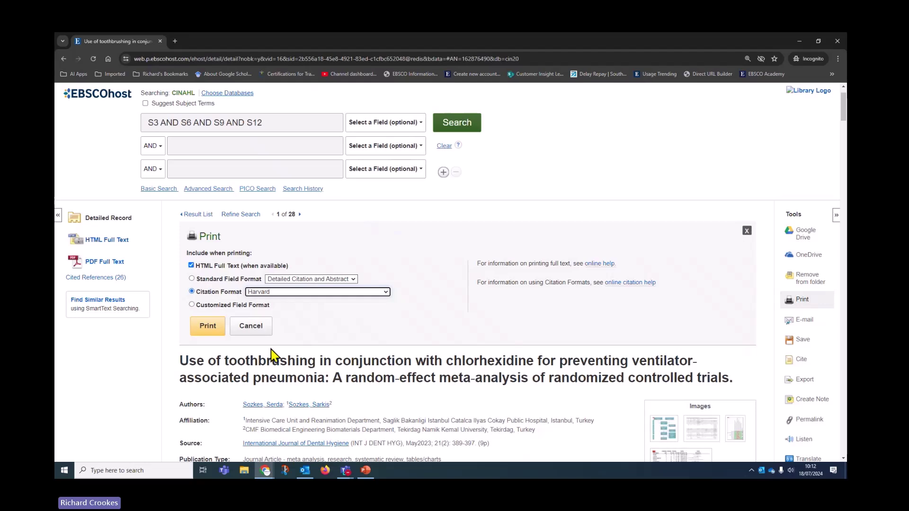
{"action": "left_click", "coordinate": [196, 306]}
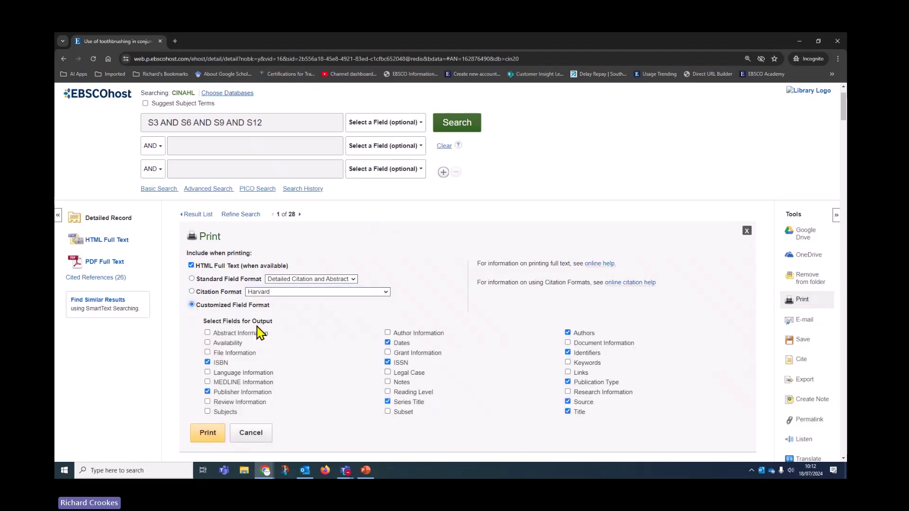
{"action": "left_click", "coordinate": [261, 436]}
{"action": "scroll", "coordinate": [492, 274], "scroll_direction": "down", "scroll_amount": 2}
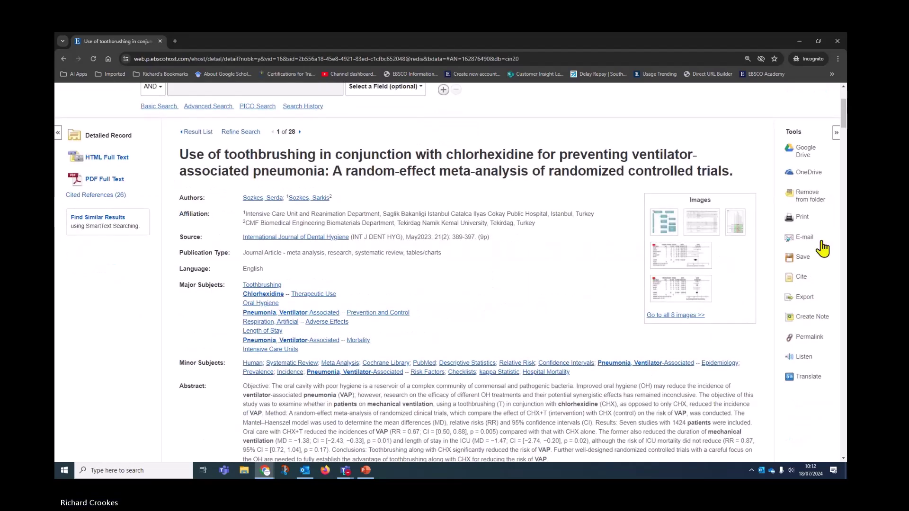
- Start an e-mail of the article addressed to your own saved e-mail address
{"action": "left_click", "coordinate": [804, 242]}
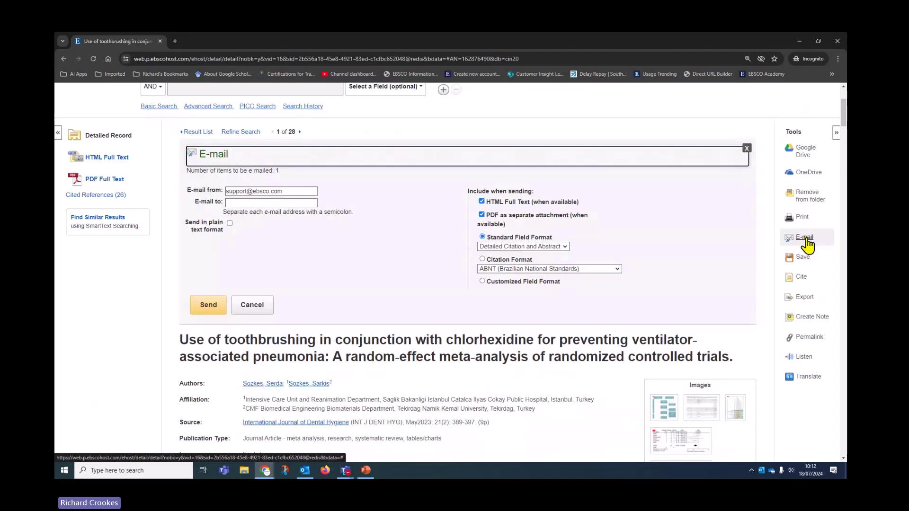
{"action": "left_click", "coordinate": [239, 202]}
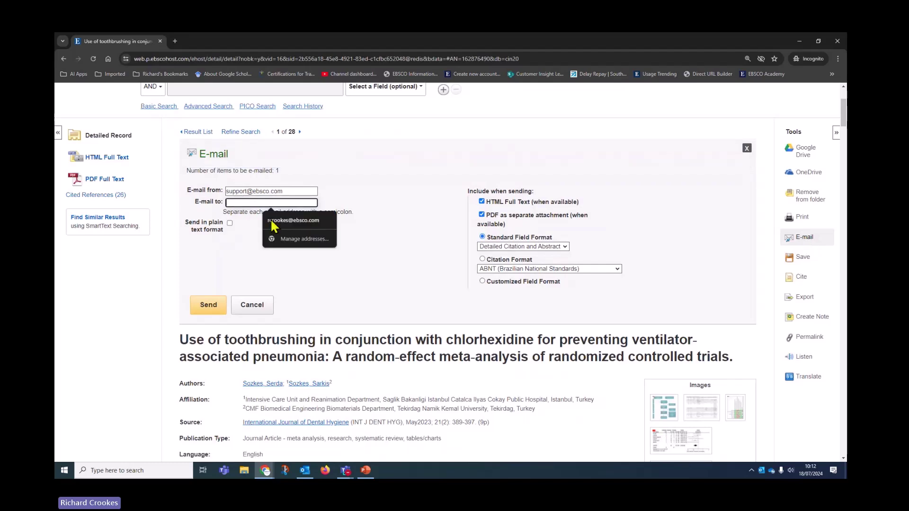
{"action": "left_click", "coordinate": [289, 222]}
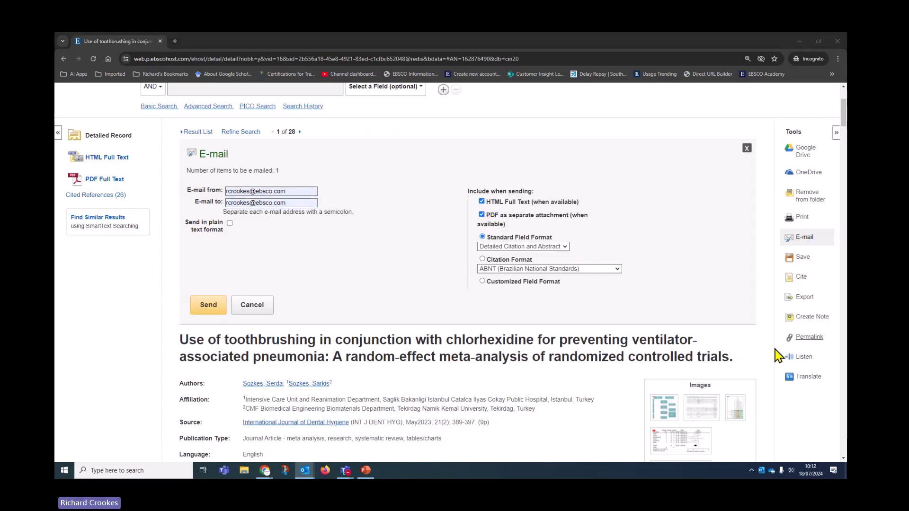
- Send it in Harvard citation format, dismiss the confirmation, and bring up Save options
{"action": "left_click", "coordinate": [483, 259]}
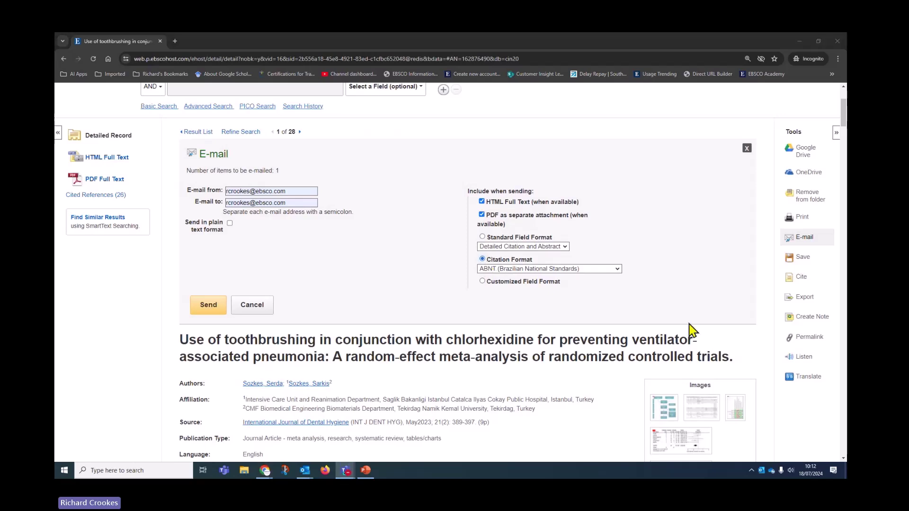
{"action": "left_click", "coordinate": [482, 281]}
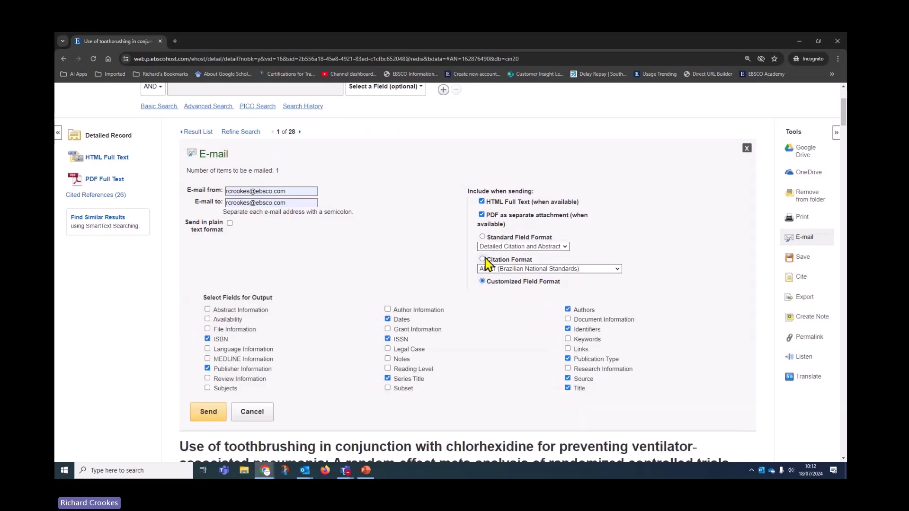
{"action": "left_click", "coordinate": [482, 259]}
{"action": "left_click", "coordinate": [501, 268]}
{"action": "left_click", "coordinate": [503, 317]}
{"action": "left_click", "coordinate": [207, 307]}
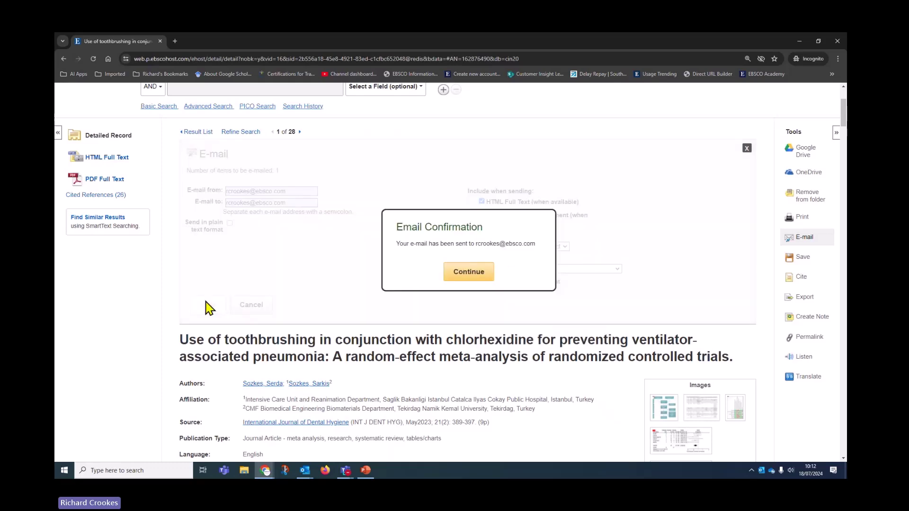
{"action": "left_click", "coordinate": [462, 278]}
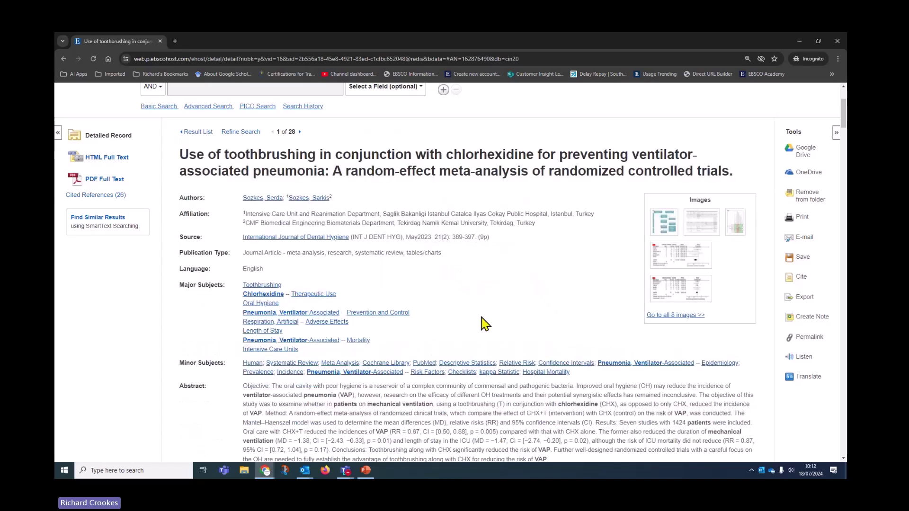
{"action": "left_click", "coordinate": [803, 257]}
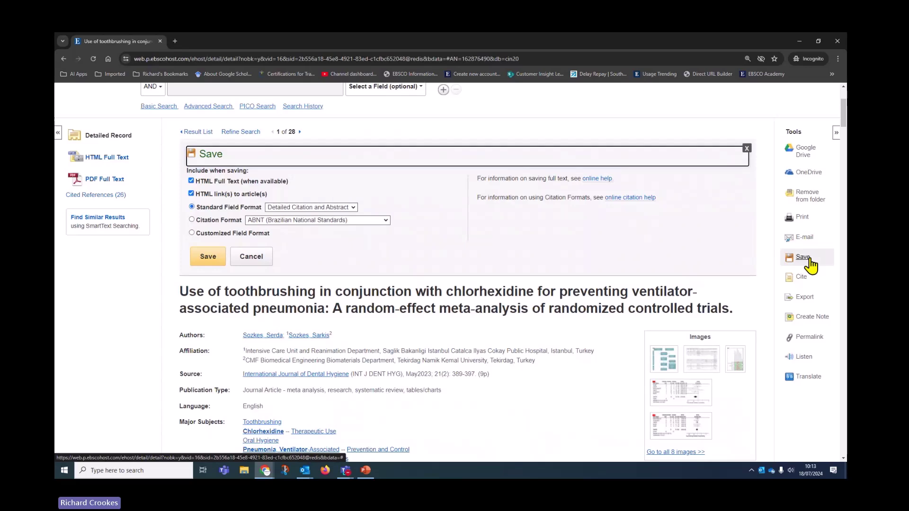
- Generate the 1-article save page and preview it as a portrait printout, then cancel
{"action": "left_click", "coordinate": [212, 258]}
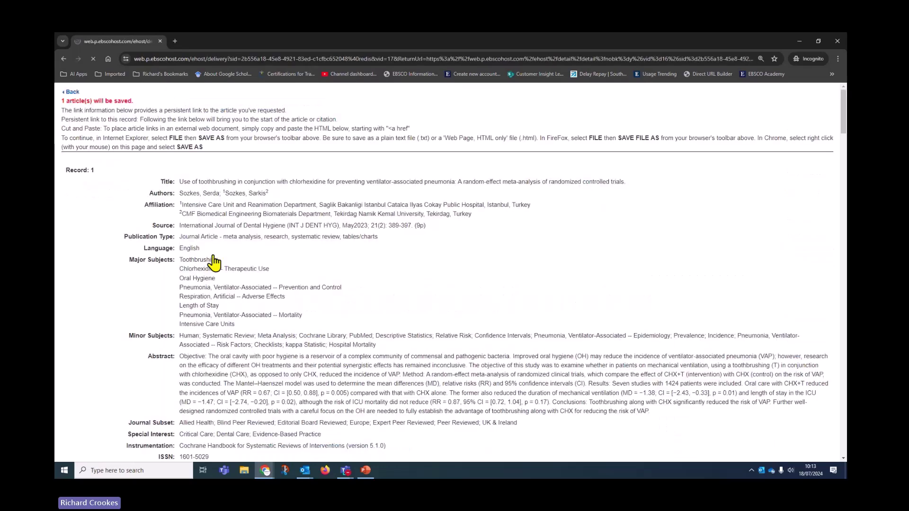
{"action": "right_click", "coordinate": [213, 256]}
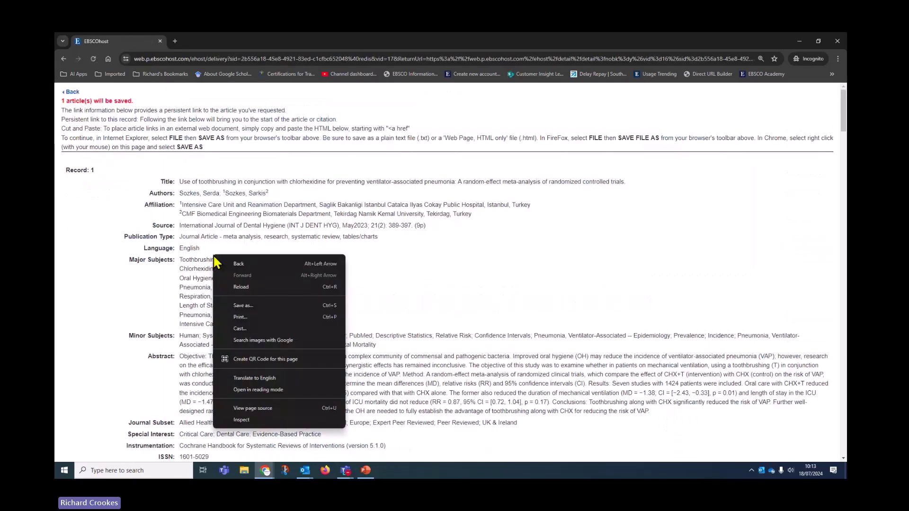
{"action": "left_click", "coordinate": [232, 317]}
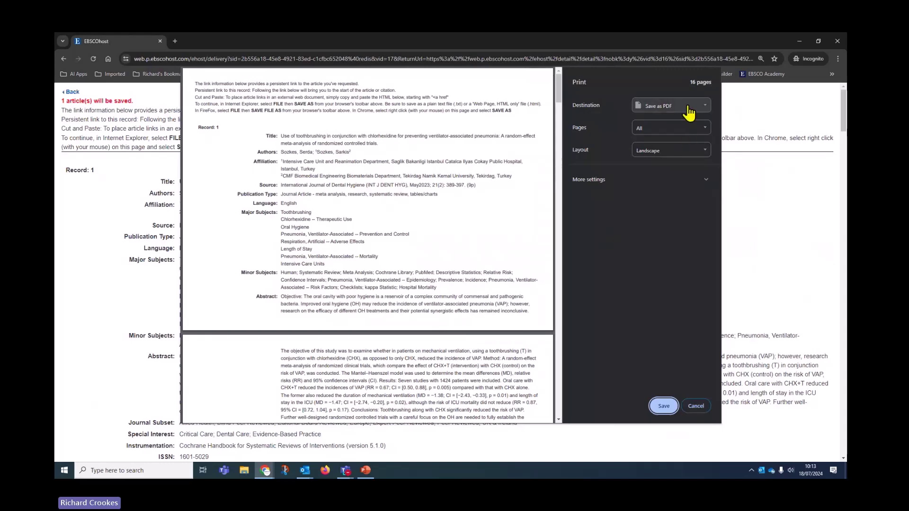
{"action": "left_click", "coordinate": [668, 149]}
{"action": "left_click", "coordinate": [652, 161]}
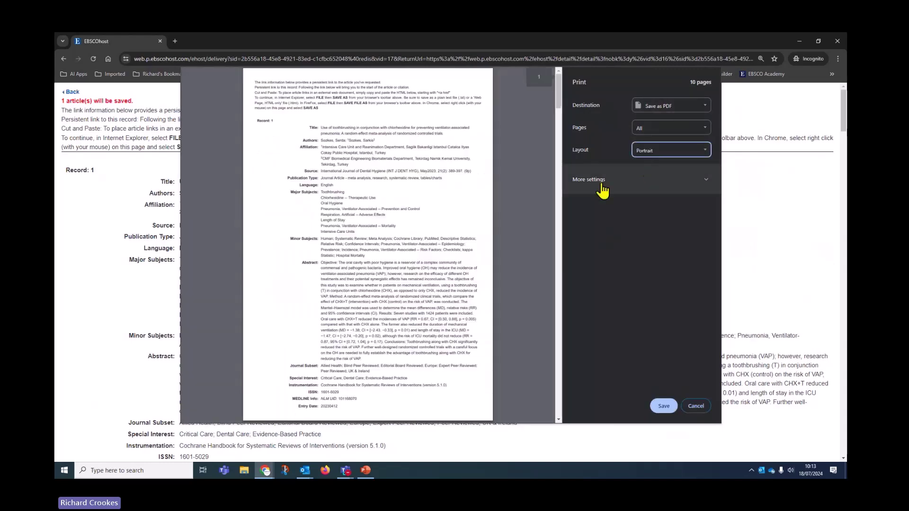
{"action": "left_click", "coordinate": [696, 406]}
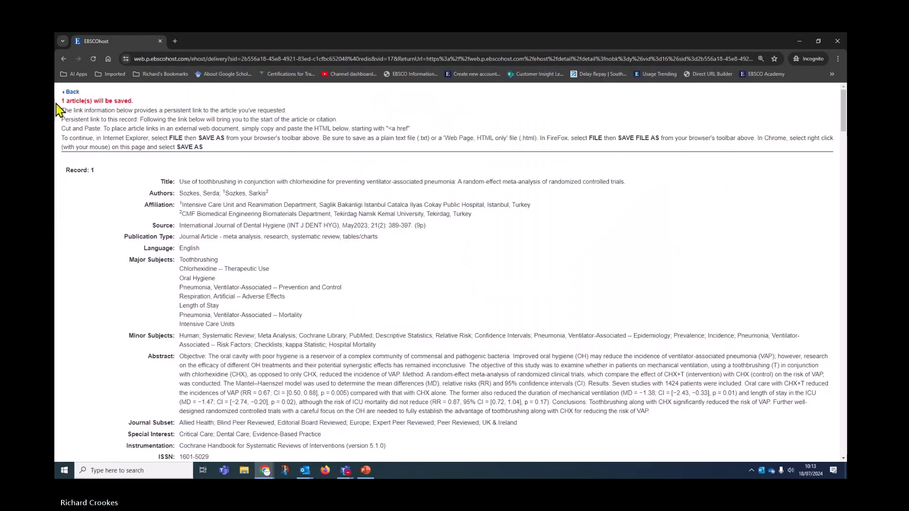
- Back on the record, view its Harvard citation and maximized Harvard style guide, then close both
{"action": "left_click", "coordinate": [68, 94]}
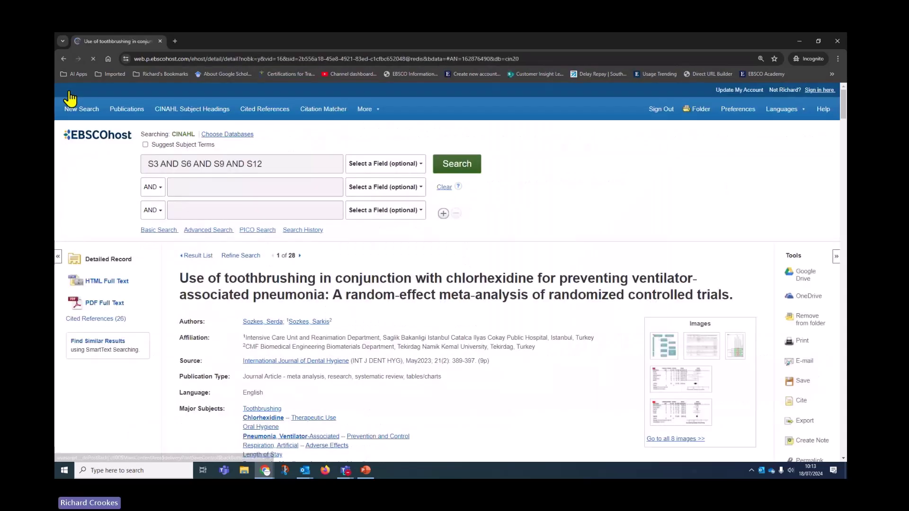
{"action": "scroll", "coordinate": [559, 314], "scroll_direction": "down", "scroll_amount": 2}
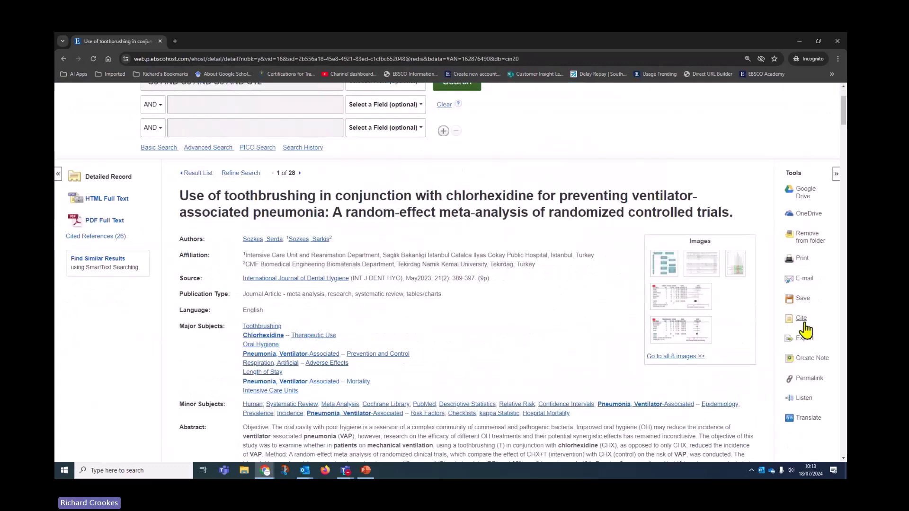
{"action": "left_click", "coordinate": [801, 318]}
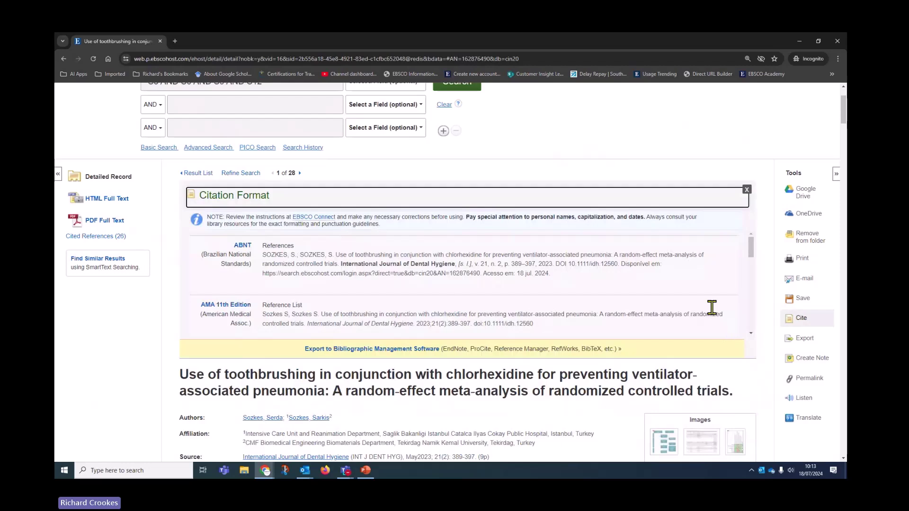
{"action": "left_click_drag", "start_coordinate": [752, 248], "coordinate": [764, 302]}
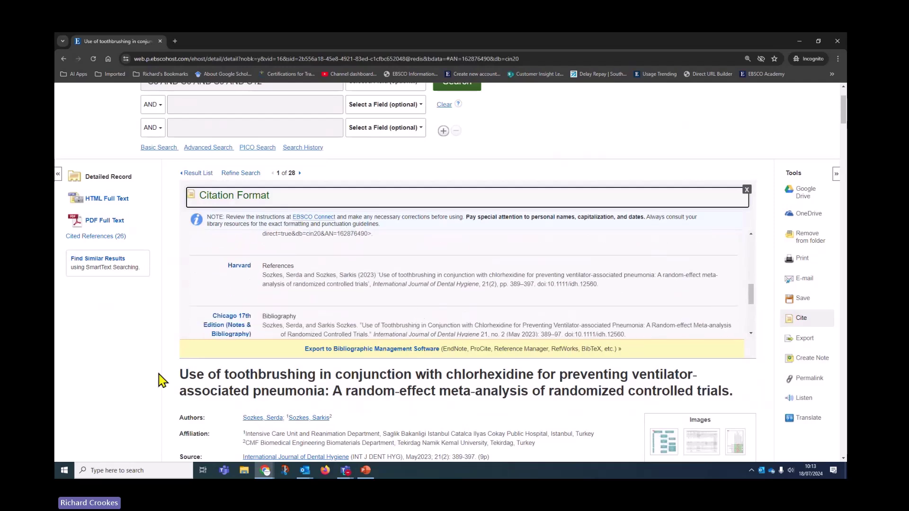
{"action": "left_click", "coordinate": [246, 270]}
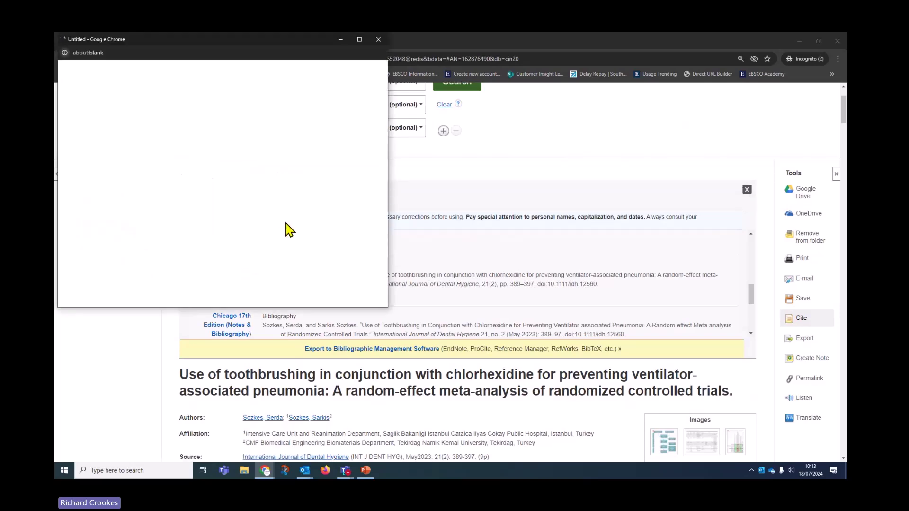
{"action": "left_click", "coordinate": [360, 39]}
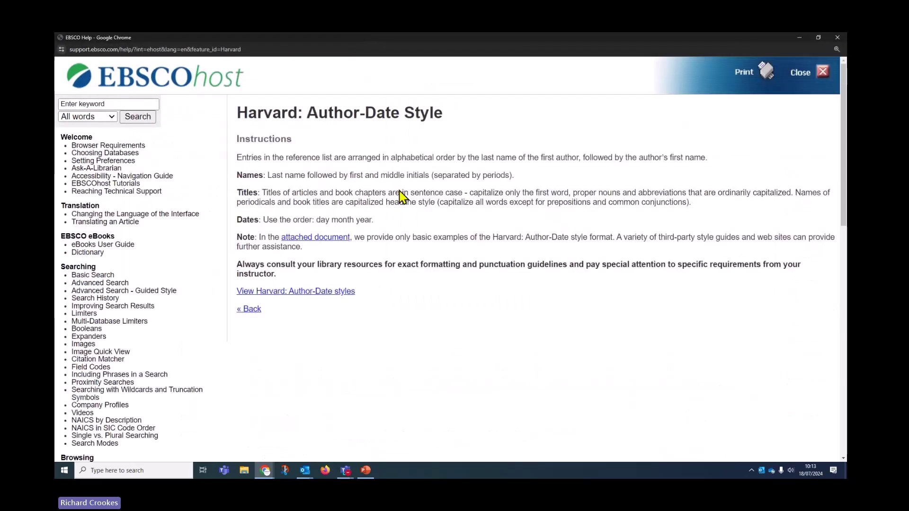
{"action": "left_click", "coordinate": [809, 75]}
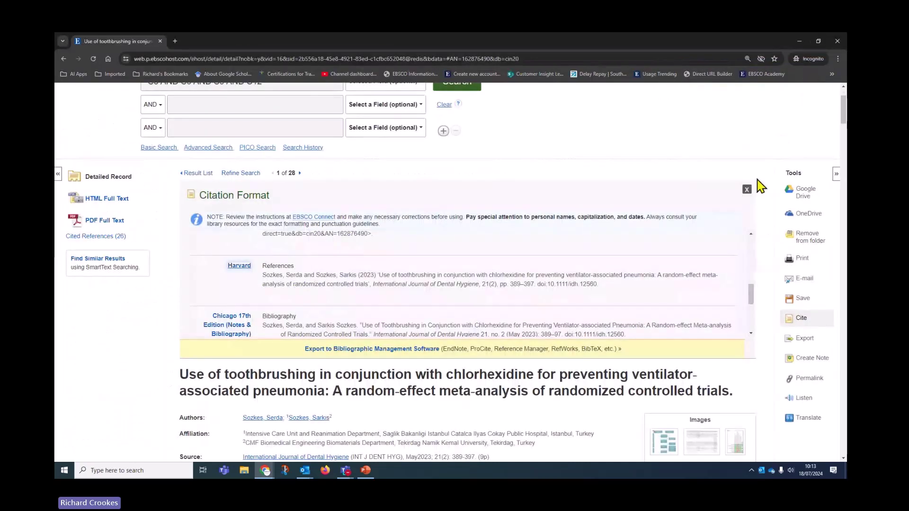
{"action": "left_click", "coordinate": [746, 190]}
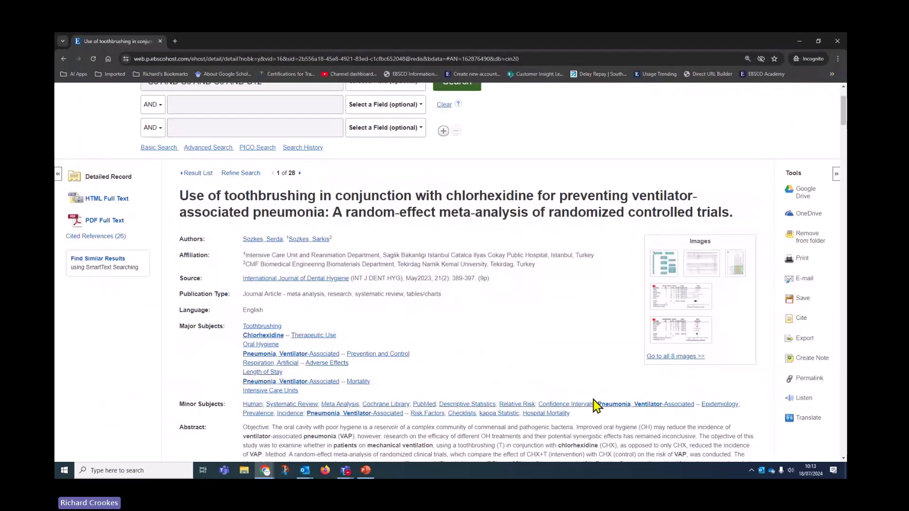
{"action": "scroll", "coordinate": [597, 403], "scroll_direction": "down", "scroll_amount": 1}
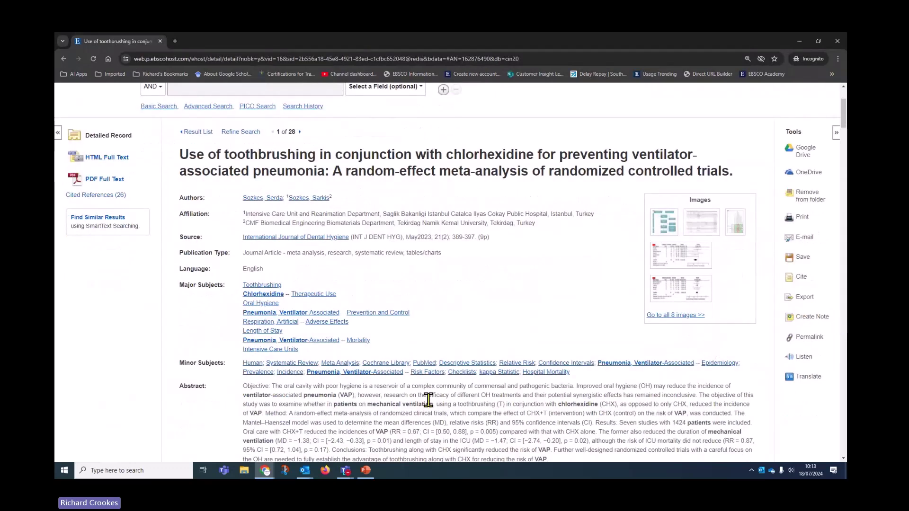
- Show the record's permalink, select the full URL, and open the PDF full text
{"action": "left_click", "coordinate": [811, 337]}
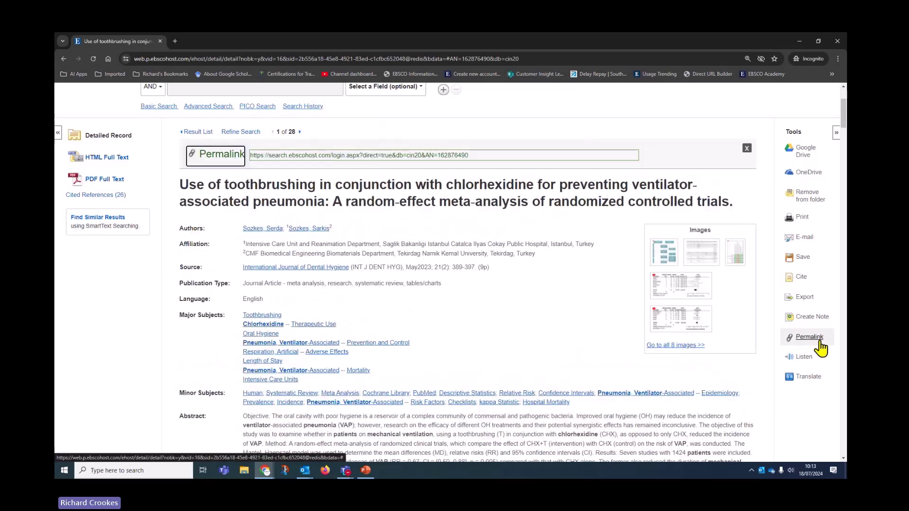
{"action": "left_click_drag", "start_coordinate": [489, 159], "coordinate": [244, 165]}
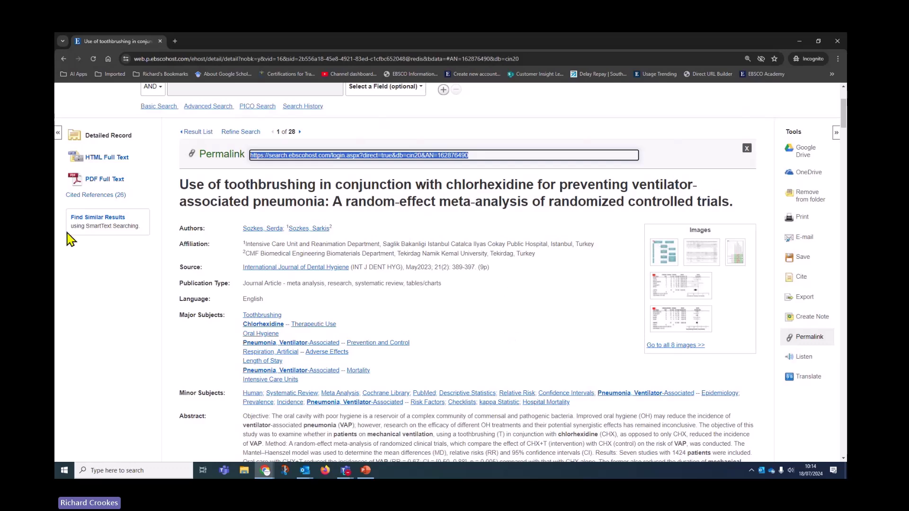
{"action": "left_click", "coordinate": [98, 182]}
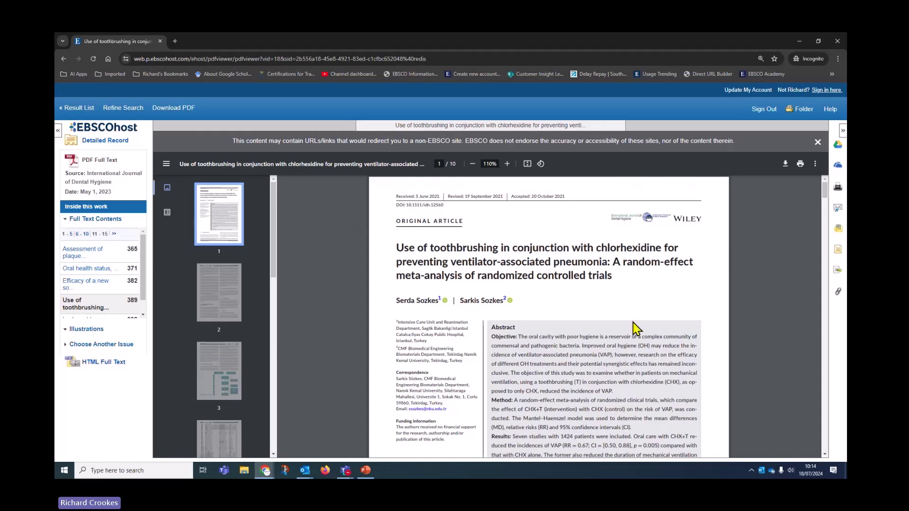
- From the PDF, select the permalink URL, preview E-mail and Cite, then return to results
{"action": "left_click", "coordinate": [837, 293]}
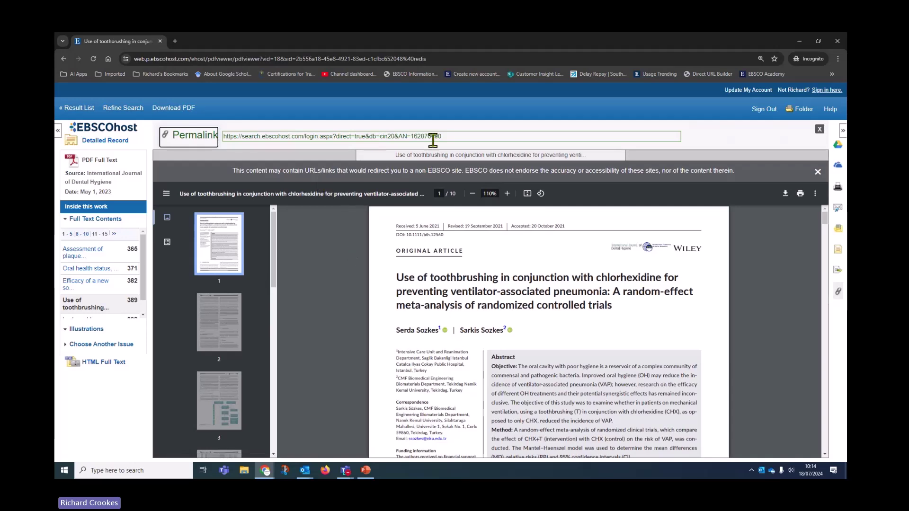
{"action": "left_click_drag", "start_coordinate": [461, 137], "coordinate": [226, 143]}
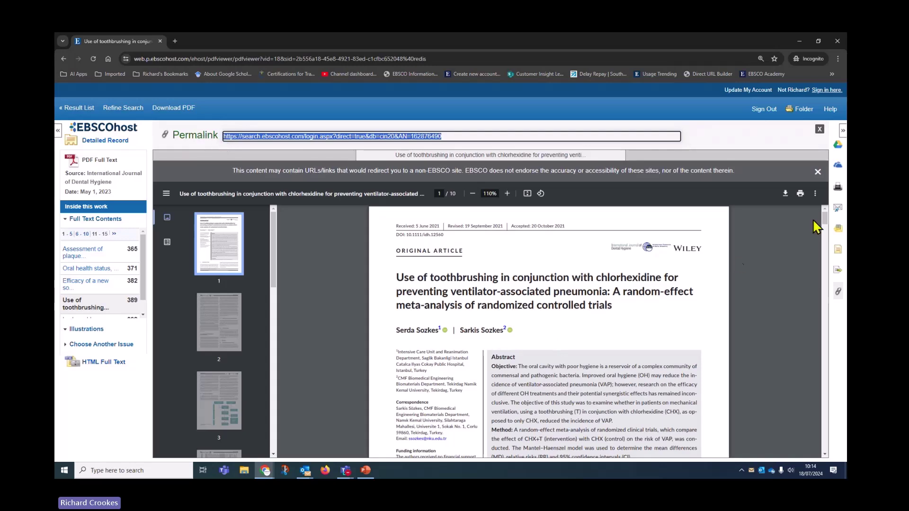
{"action": "left_click", "coordinate": [836, 209]}
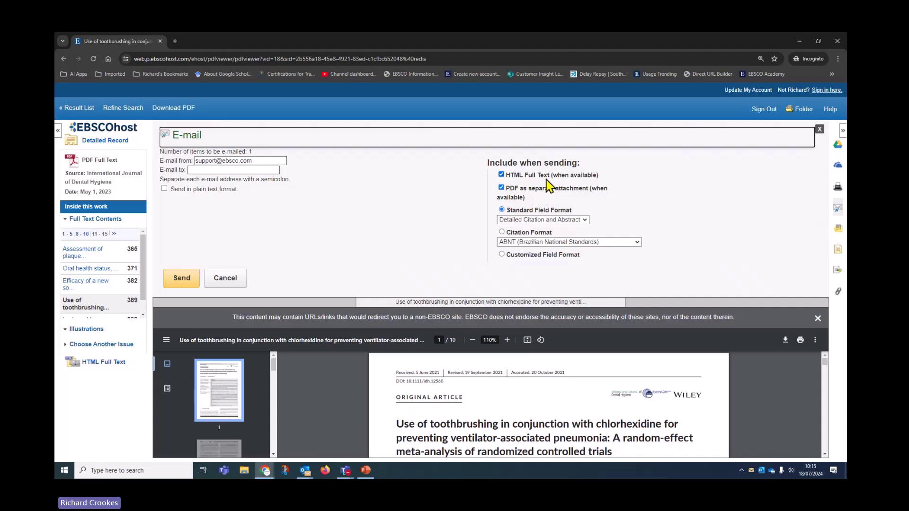
{"action": "left_click", "coordinate": [820, 129]}
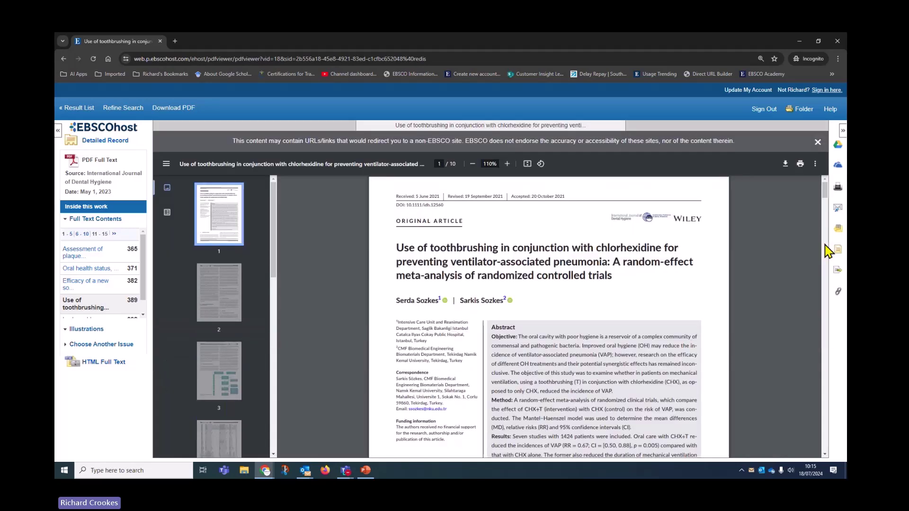
{"action": "left_click", "coordinate": [837, 250]}
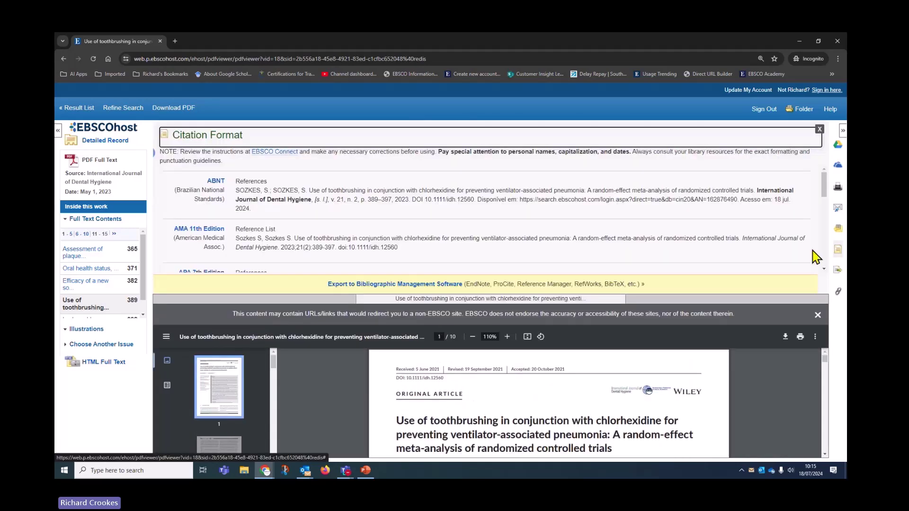
{"action": "left_click", "coordinate": [78, 108]}
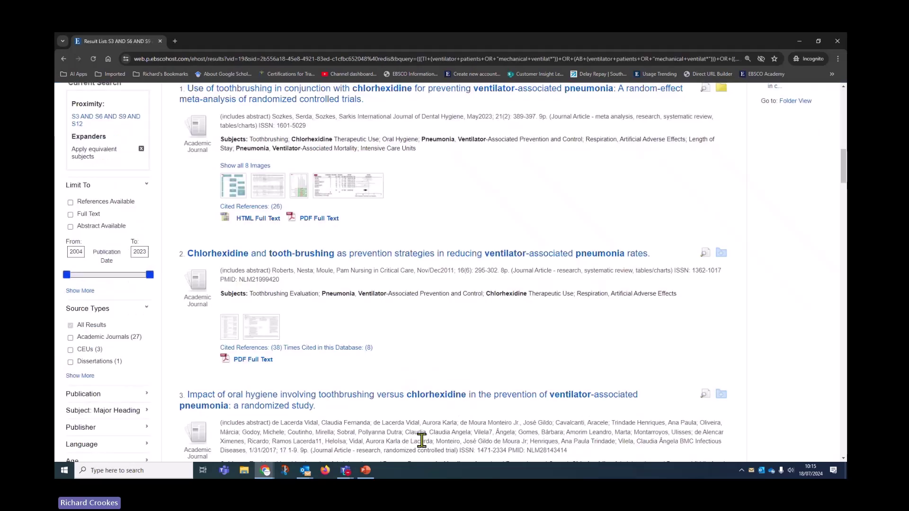
- Open result 1's HTML full text, jump to DISCUSSION, and close the language list unchanged
{"action": "scroll", "coordinate": [433, 407], "scroll_direction": "up", "scroll_amount": 2}
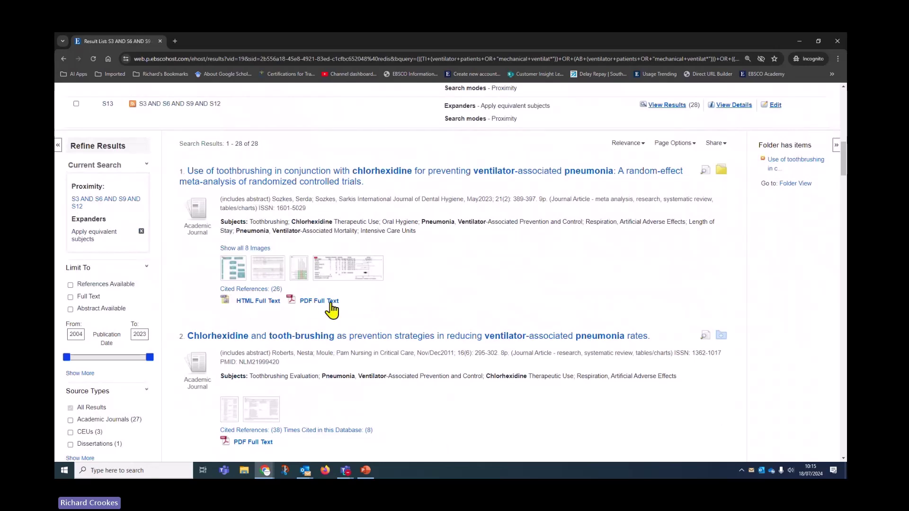
{"action": "left_click", "coordinate": [263, 303]}
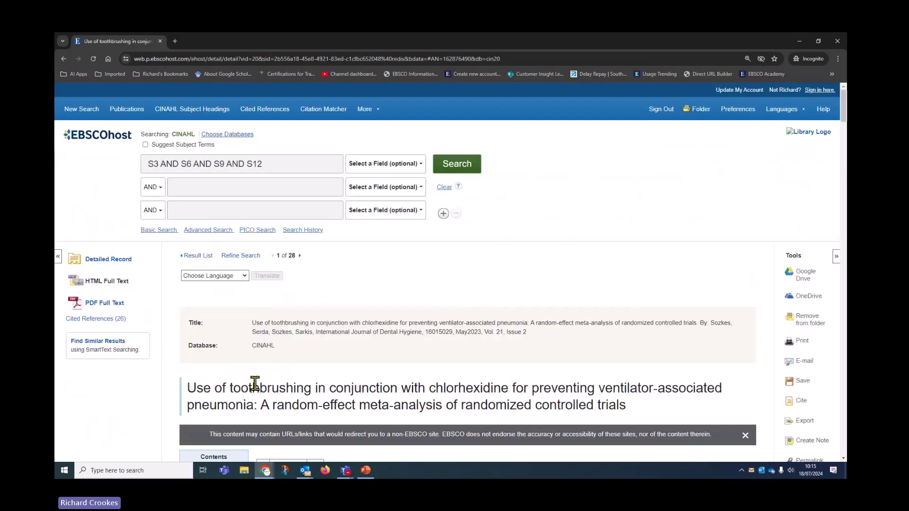
{"action": "scroll", "coordinate": [254, 388], "scroll_direction": "down", "scroll_amount": 1}
{"action": "scroll", "coordinate": [254, 388], "scroll_direction": "down", "scroll_amount": 9}
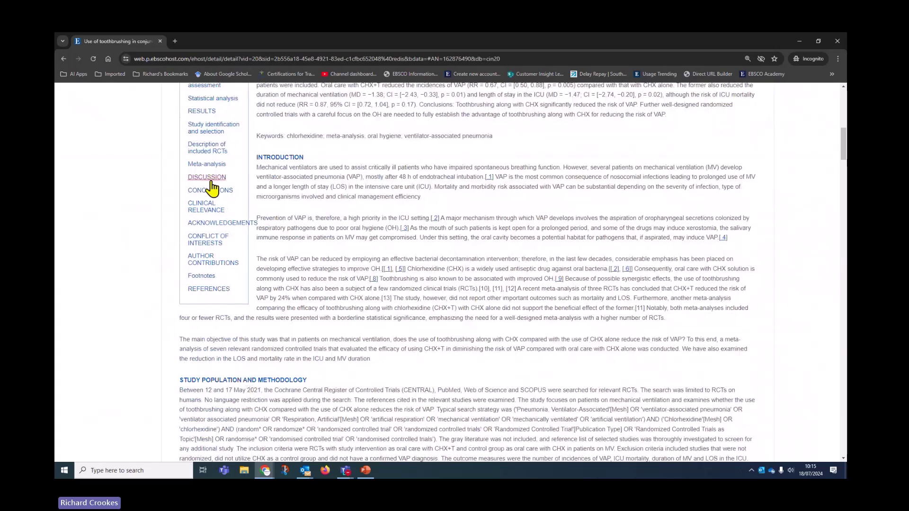
{"action": "left_click", "coordinate": [209, 176]}
{"action": "scroll", "coordinate": [227, 258], "scroll_direction": "up", "scroll_amount": 2}
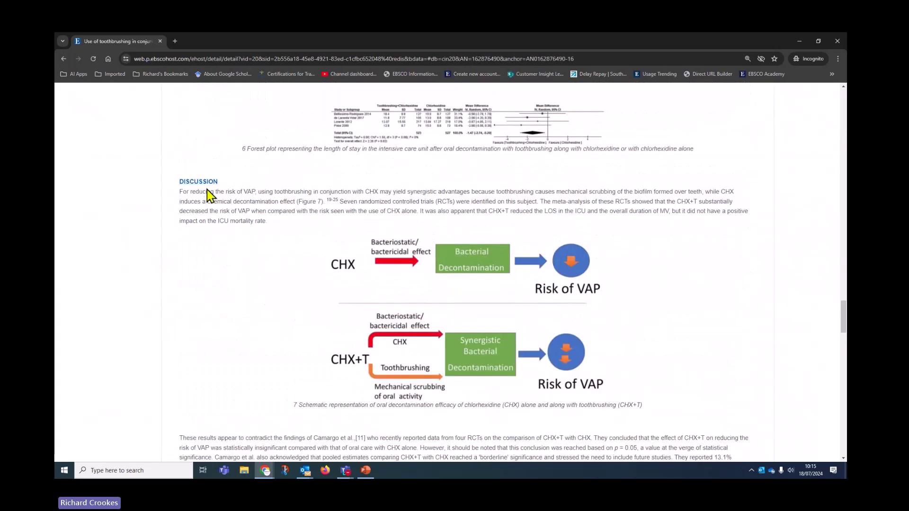
{"action": "scroll", "coordinate": [359, 403], "scroll_direction": "up", "scroll_amount": 15}
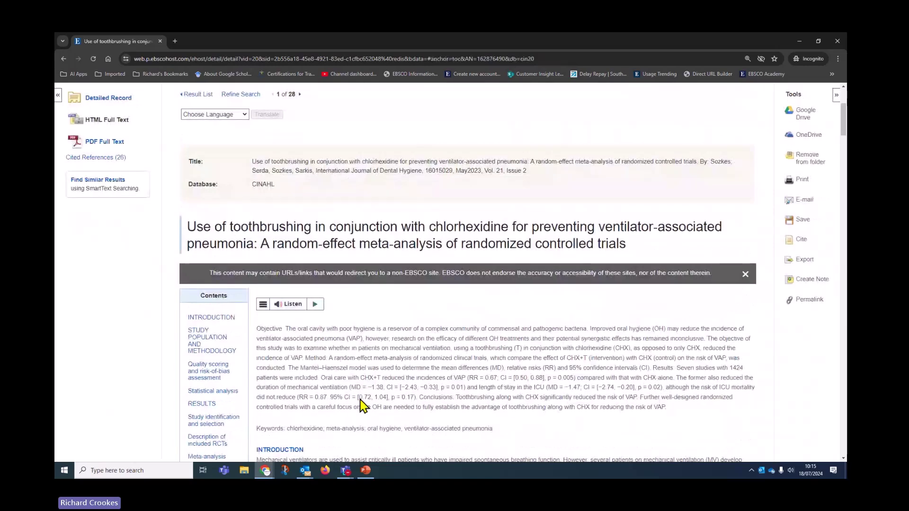
{"action": "left_click", "coordinate": [240, 116]}
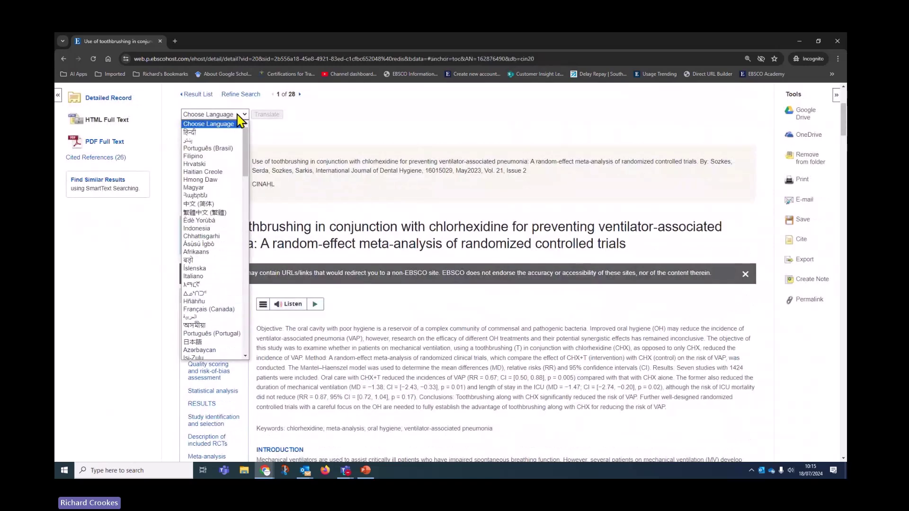
{"action": "mouse_move", "coordinate": [244, 147]}
{"action": "left_mouse_down"}
{"action": "mouse_move", "coordinate": [251, 185]}
{"action": "mouse_move", "coordinate": [253, 158]}
{"action": "left_mouse_up"}
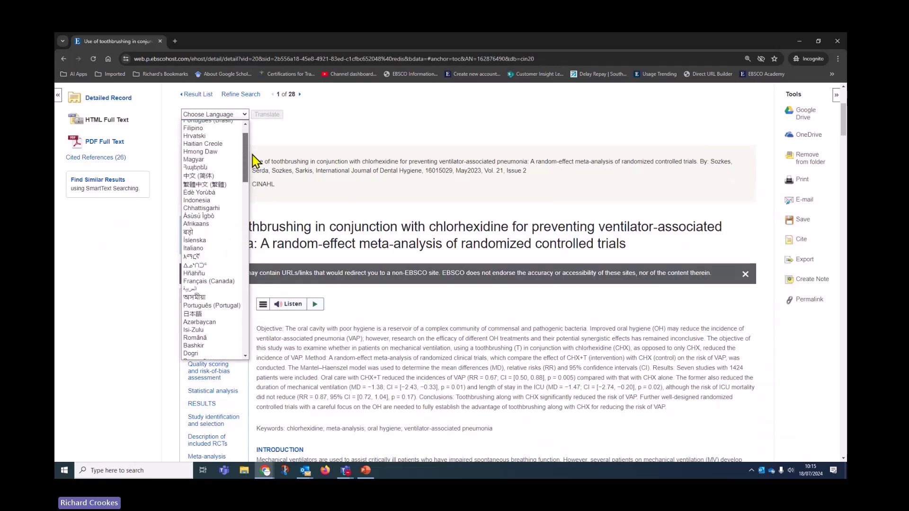
{"action": "left_click", "coordinate": [308, 155]}
{"action": "scroll", "coordinate": [428, 334], "scroll_direction": "up", "scroll_amount": 1}
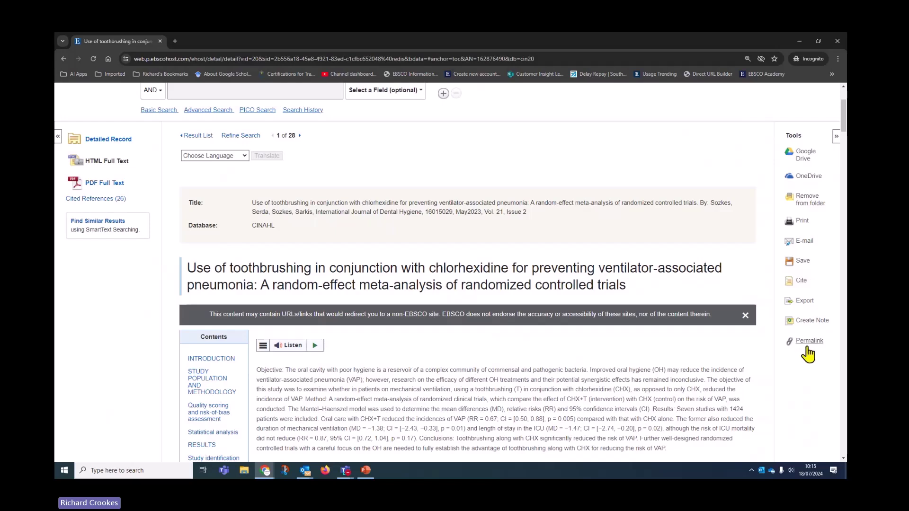
- Display the full-text article's permanent link from the Tools panel
{"action": "left_click", "coordinate": [807, 348]}
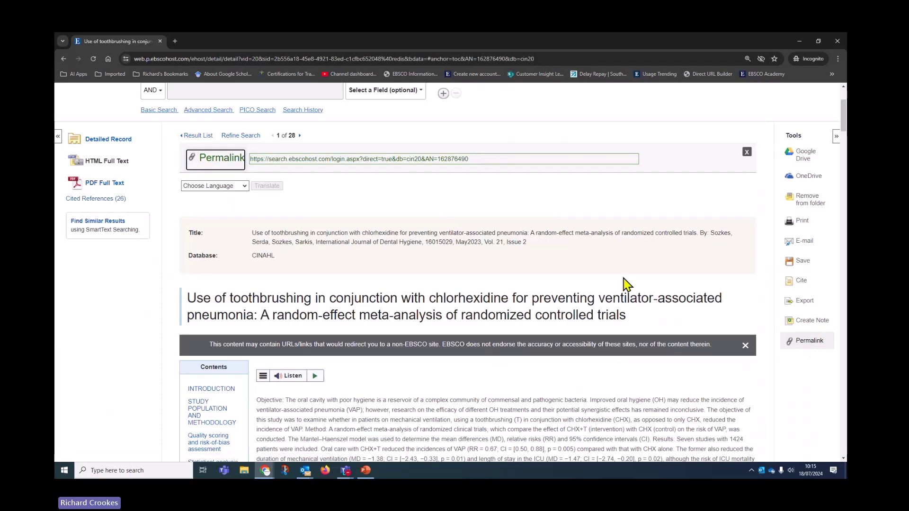
{"action": "scroll", "coordinate": [637, 312], "scroll_direction": "down", "scroll_amount": 2}
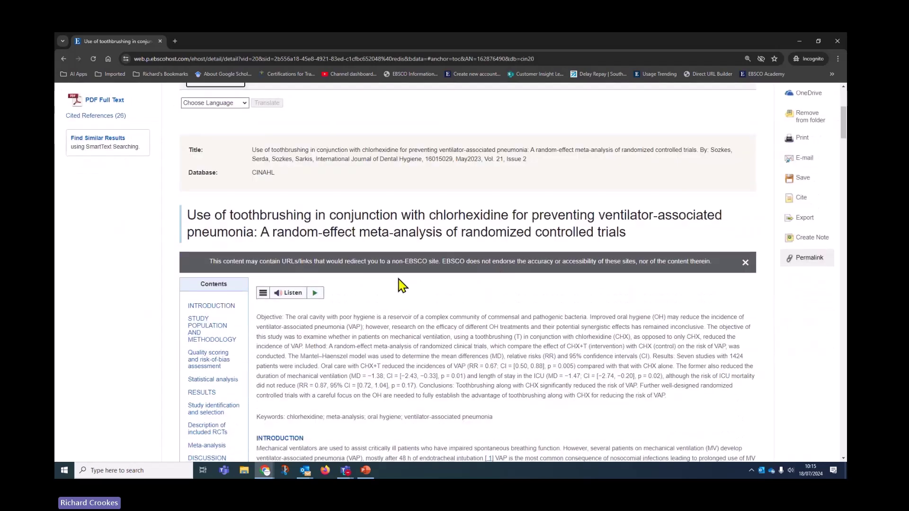
{"action": "scroll", "coordinate": [399, 284], "scroll_direction": "down", "scroll_amount": 1}
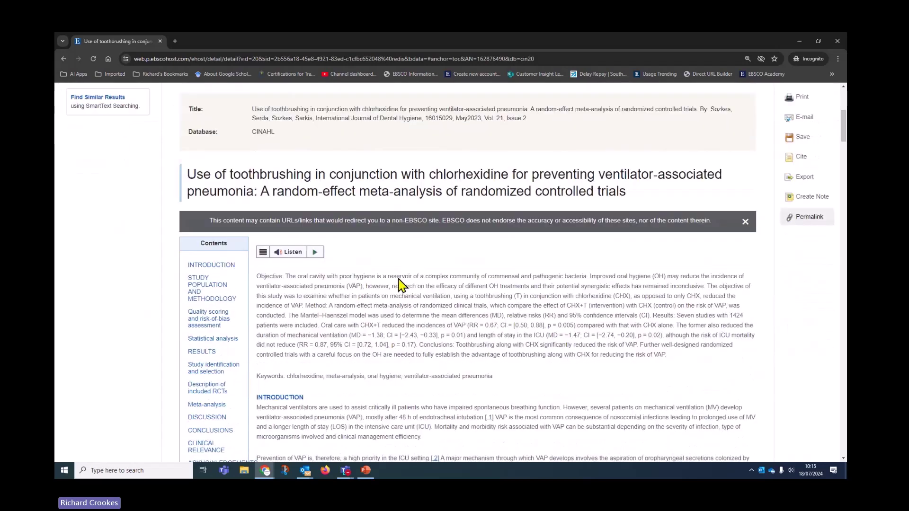
- Browse the ReadSpeaker reading voices, then view the article in Text Mode and close it
{"action": "left_click", "coordinate": [263, 253]}
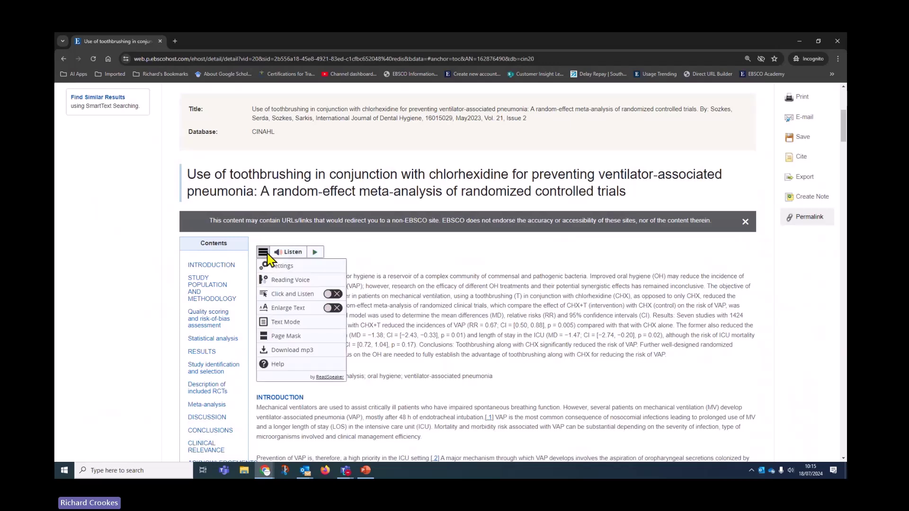
{"action": "left_click", "coordinate": [276, 287]}
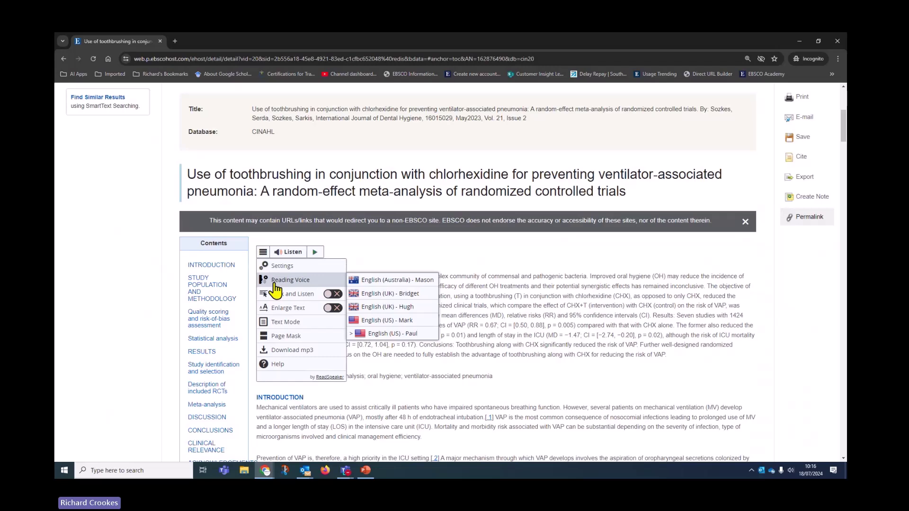
{"action": "left_click", "coordinate": [280, 322]}
{"action": "scroll", "coordinate": [486, 254], "scroll_direction": "down", "scroll_amount": 5}
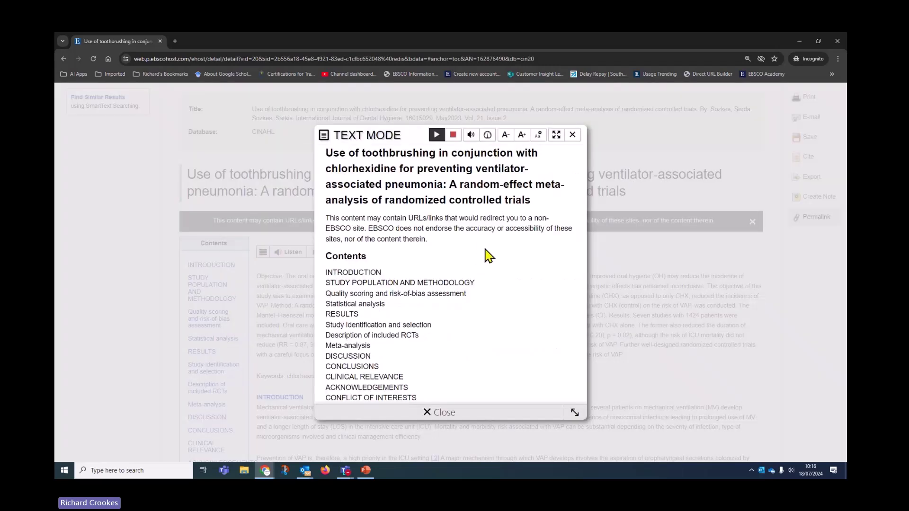
{"action": "left_click", "coordinate": [572, 136]}
- Turn on the ReadSpeaker Page Mask and bring up the Download mp3 terms dialog
{"action": "left_click", "coordinate": [264, 253]}
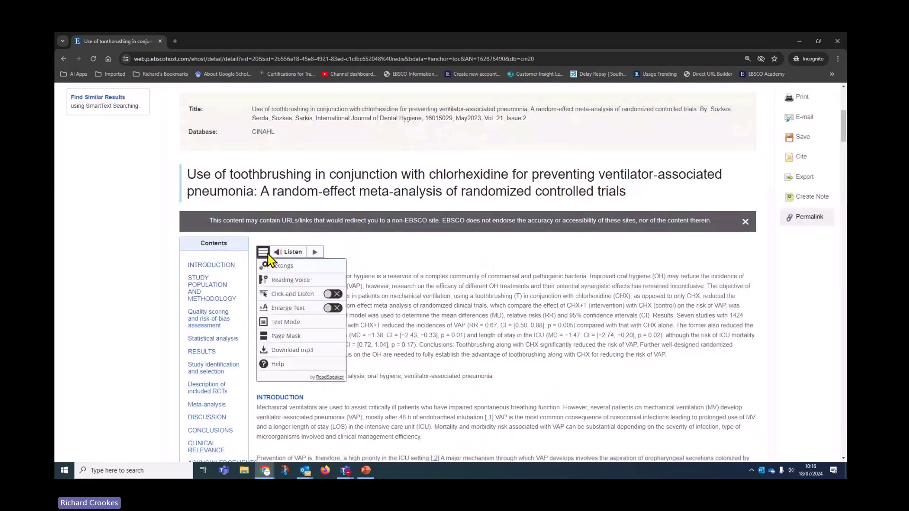
{"action": "left_click", "coordinate": [286, 336]}
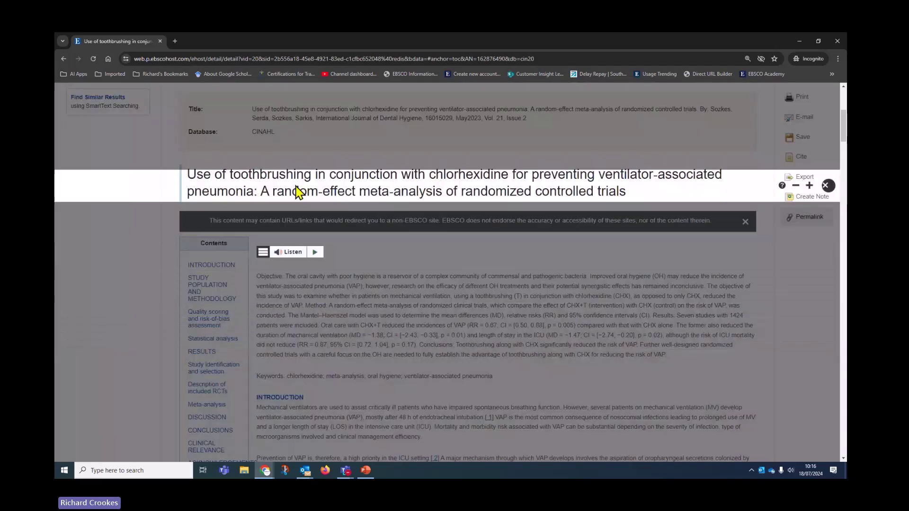
{"action": "left_click", "coordinate": [263, 253]}
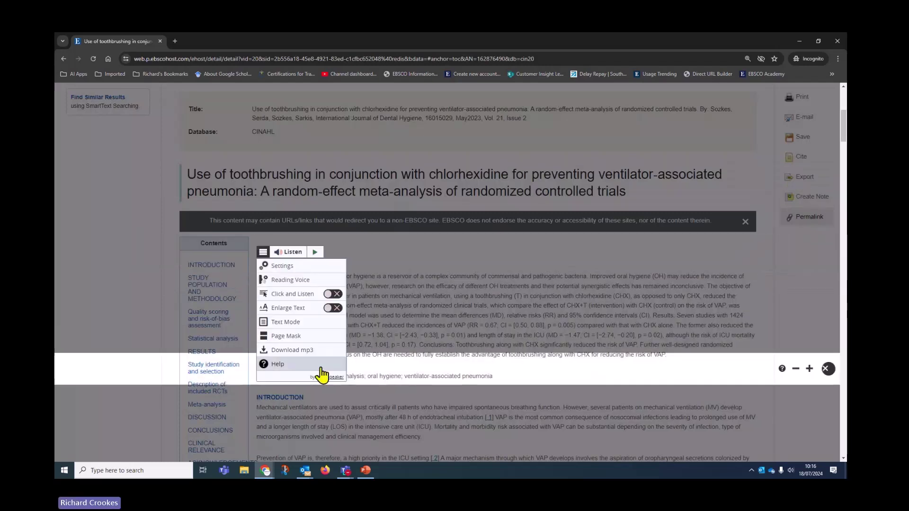
{"action": "left_click", "coordinate": [299, 351]}
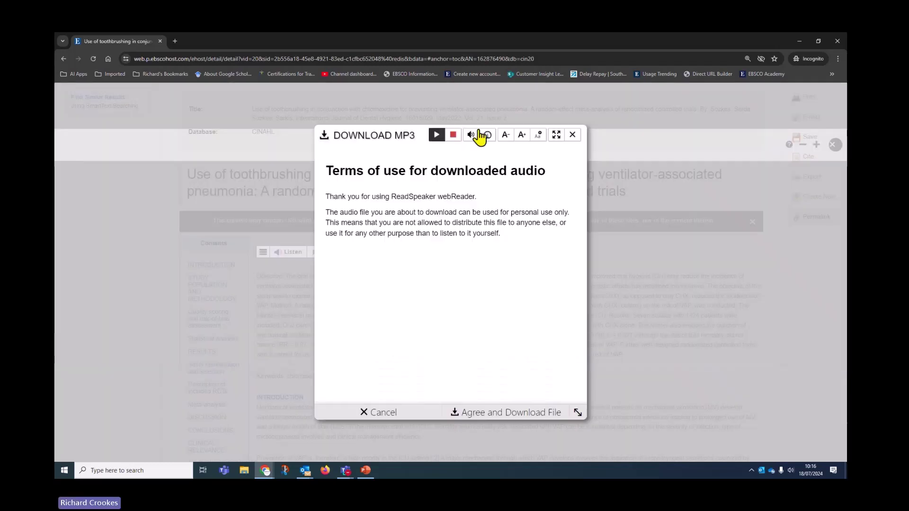
{"action": "left_click", "coordinate": [379, 412]}
- Turn off the page mask, clear the search box and return to the 28-result list
{"action": "left_click", "coordinate": [834, 401]}
{"action": "scroll", "coordinate": [672, 331], "scroll_direction": "up", "scroll_amount": 5}
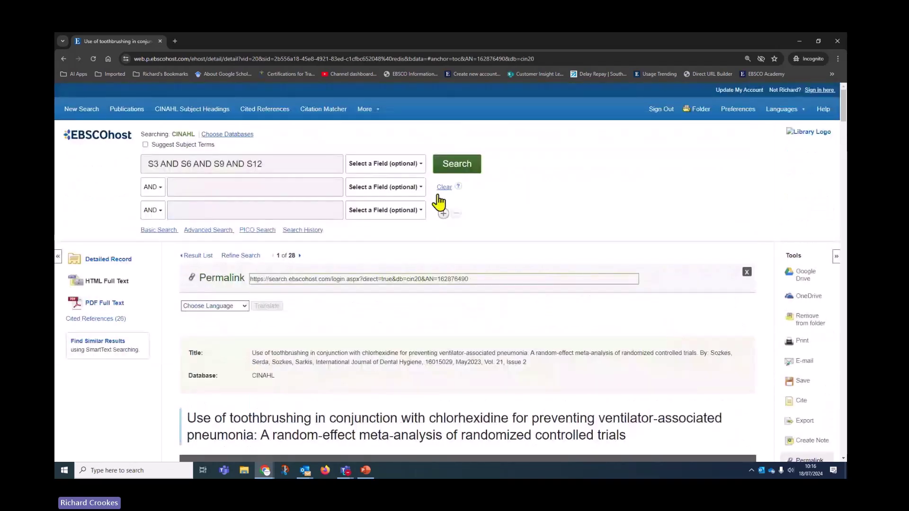
{"action": "left_click", "coordinate": [444, 189]}
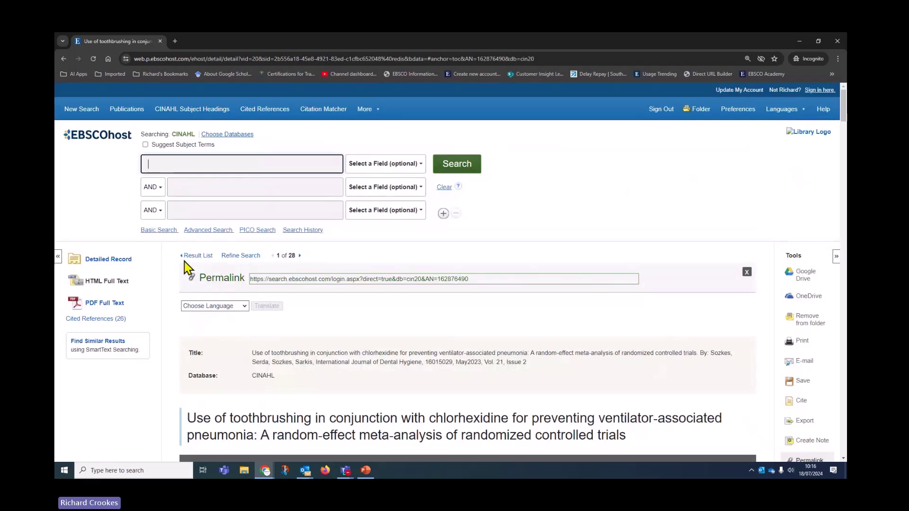
{"action": "left_click", "coordinate": [199, 258]}
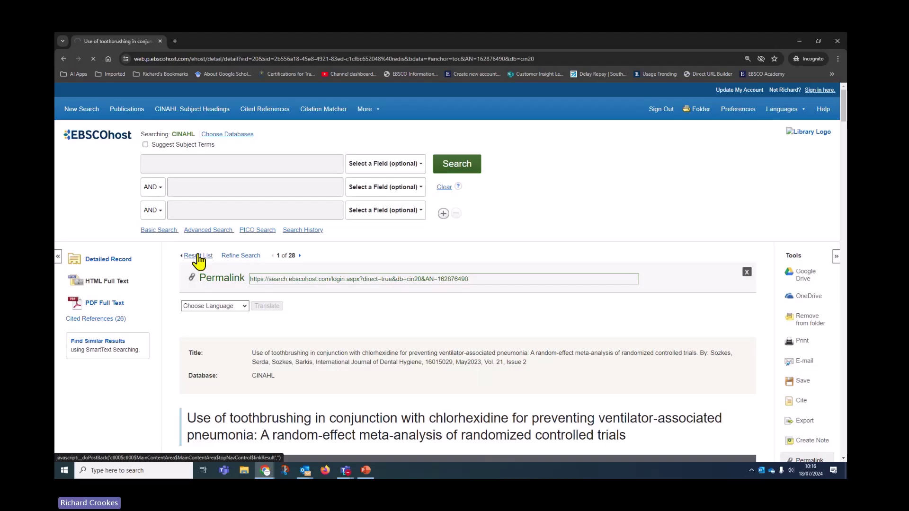
{"action": "scroll", "coordinate": [366, 369], "scroll_direction": "up", "scroll_amount": 2}
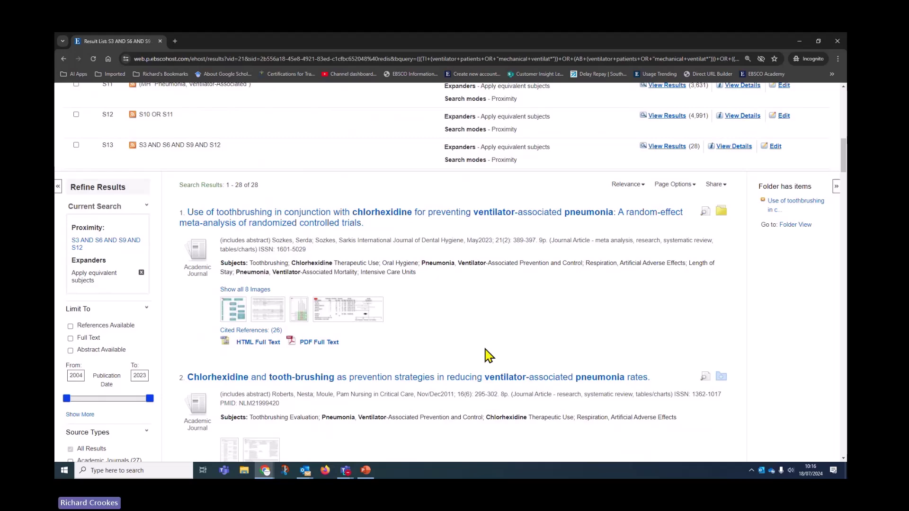
{"action": "scroll", "coordinate": [489, 355], "scroll_direction": "down", "scroll_amount": 6}
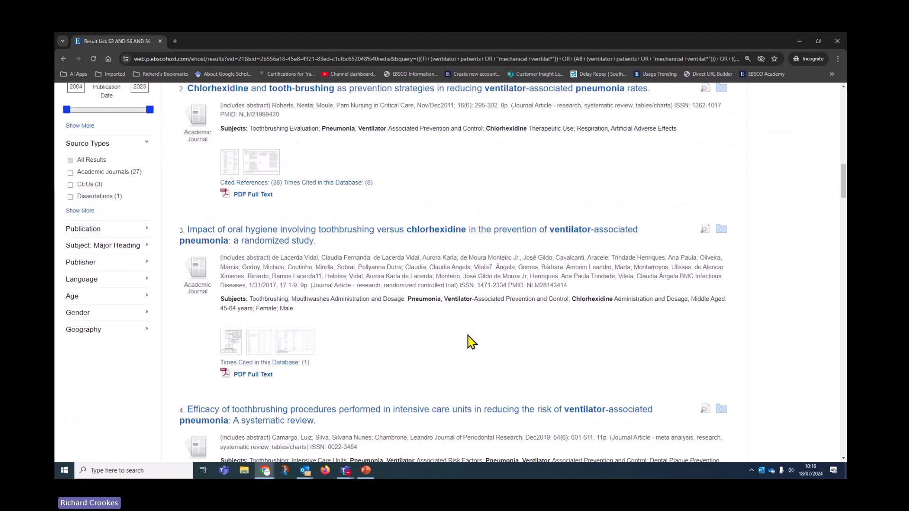
{"action": "scroll", "coordinate": [746, 392], "scroll_direction": "up", "scroll_amount": 7}
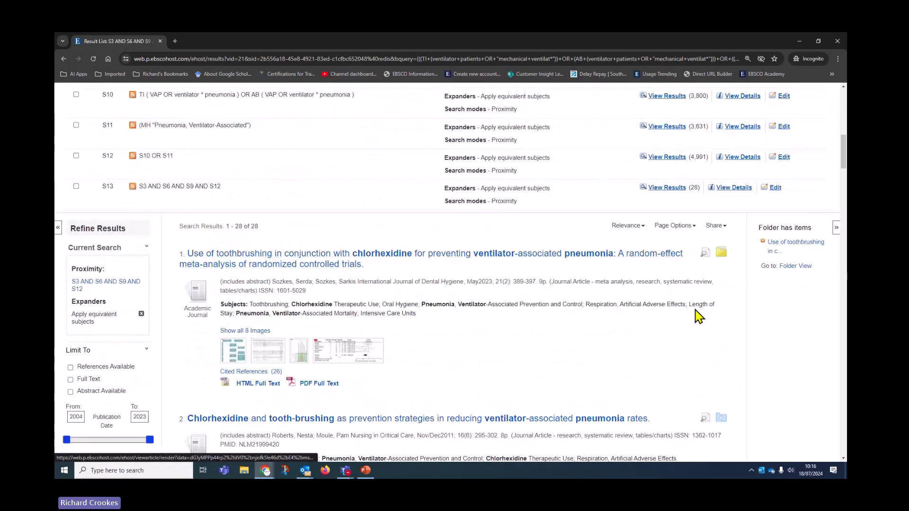
{"action": "scroll", "coordinate": [612, 381], "scroll_direction": "down", "scroll_amount": 2}
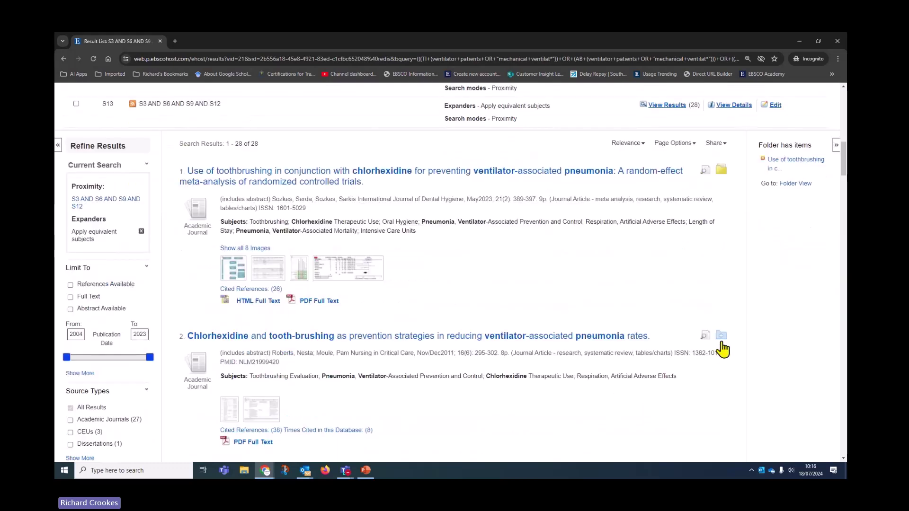
- Use the Share menu's 'Add to folder: Results (1-28)' to save every result
{"action": "scroll", "coordinate": [640, 389], "scroll_direction": "down", "scroll_amount": 3}
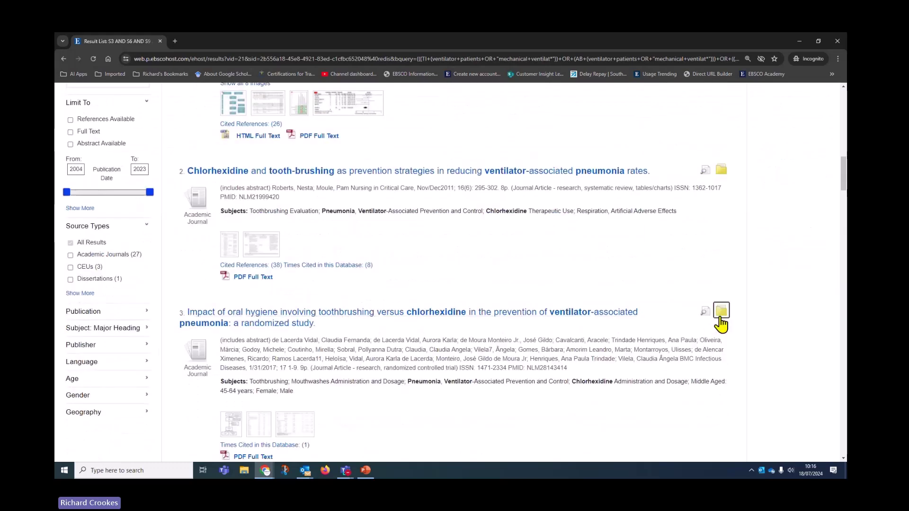
{"action": "scroll", "coordinate": [611, 365], "scroll_direction": "down", "scroll_amount": 4}
{"action": "scroll", "coordinate": [608, 371], "scroll_direction": "up", "scroll_amount": 9}
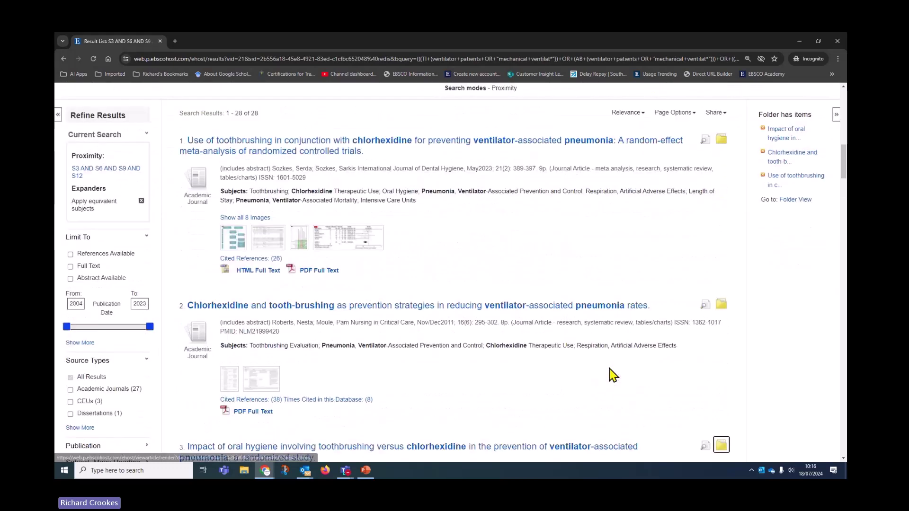
{"action": "left_click", "coordinate": [715, 226]}
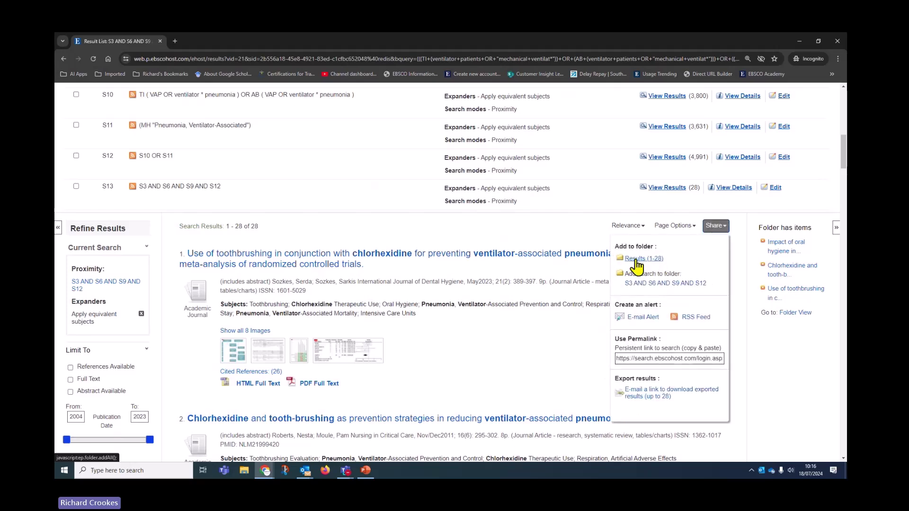
{"action": "left_click", "coordinate": [643, 259]}
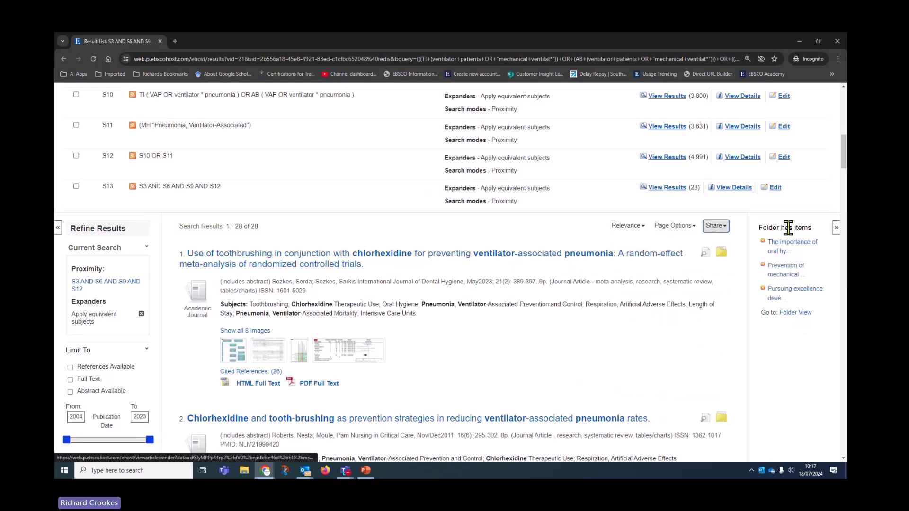
{"action": "scroll", "coordinate": [604, 376], "scroll_direction": "up", "scroll_amount": 10}
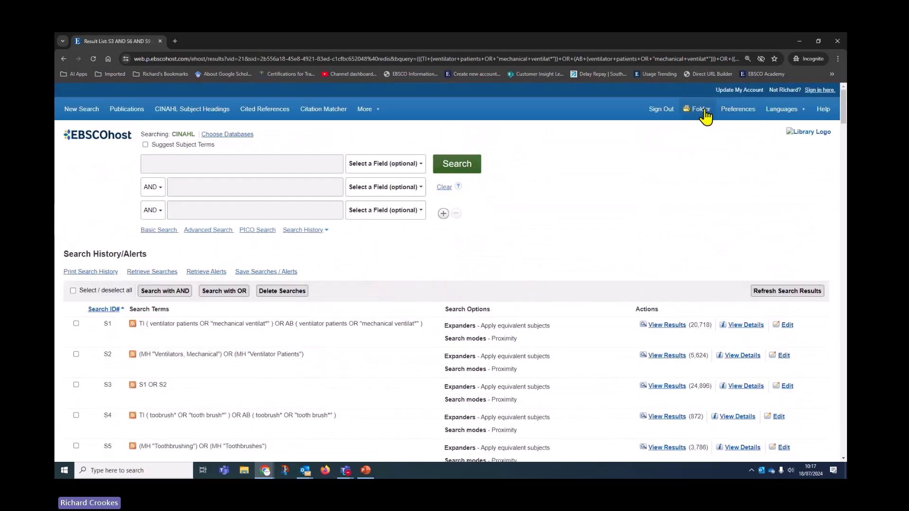
- Open My Folder and scroll through its Articles list of 28 saved records
{"action": "left_click", "coordinate": [706, 113]}
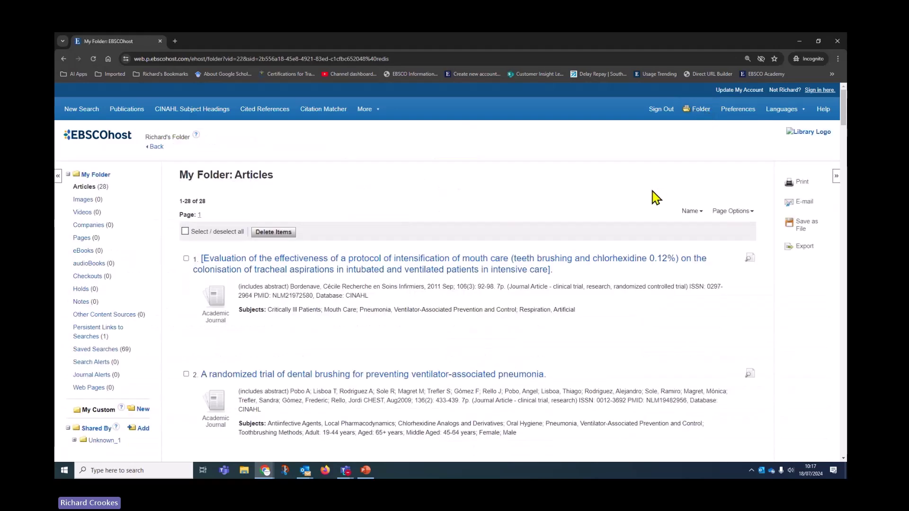
{"action": "scroll", "coordinate": [651, 244], "scroll_direction": "down", "scroll_amount": 4}
{"action": "scroll", "coordinate": [648, 252], "scroll_direction": "down", "scroll_amount": 7}
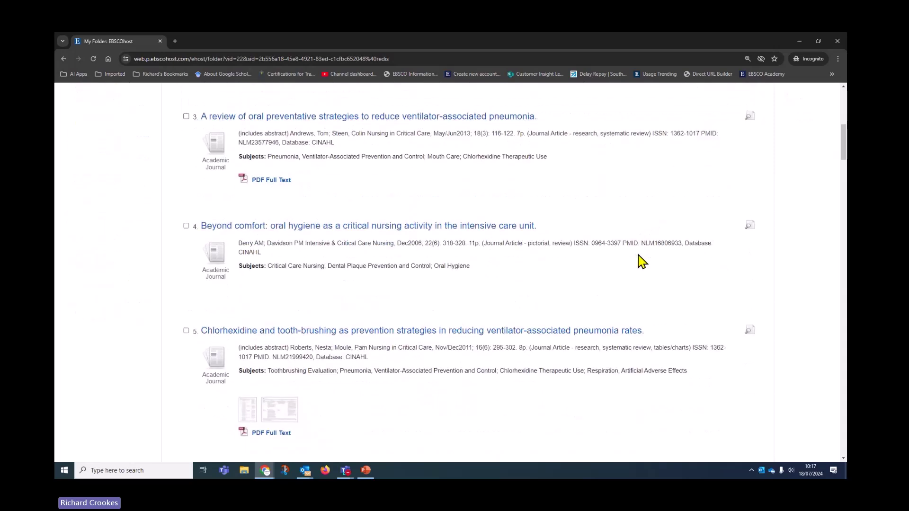
{"action": "scroll", "coordinate": [652, 330], "scroll_direction": "up", "scroll_amount": 11}
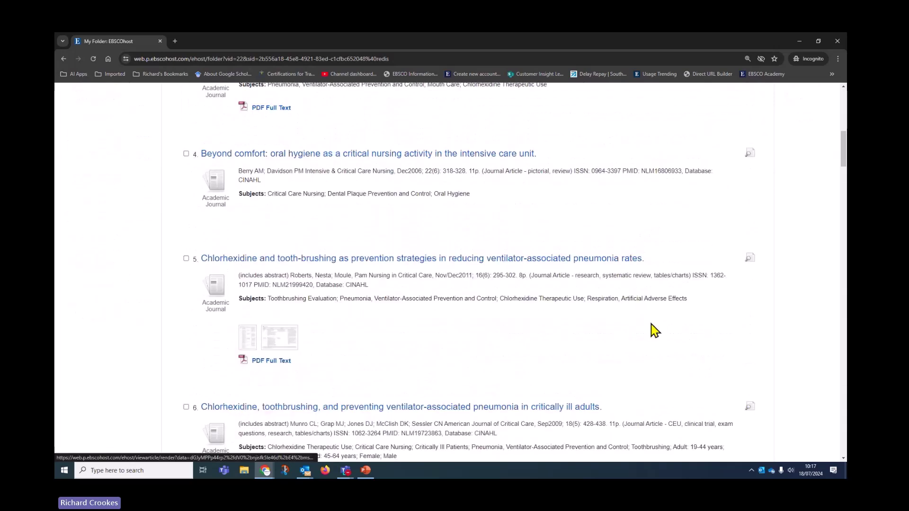
{"action": "scroll", "coordinate": [652, 329], "scroll_direction": "up", "scroll_amount": 1}
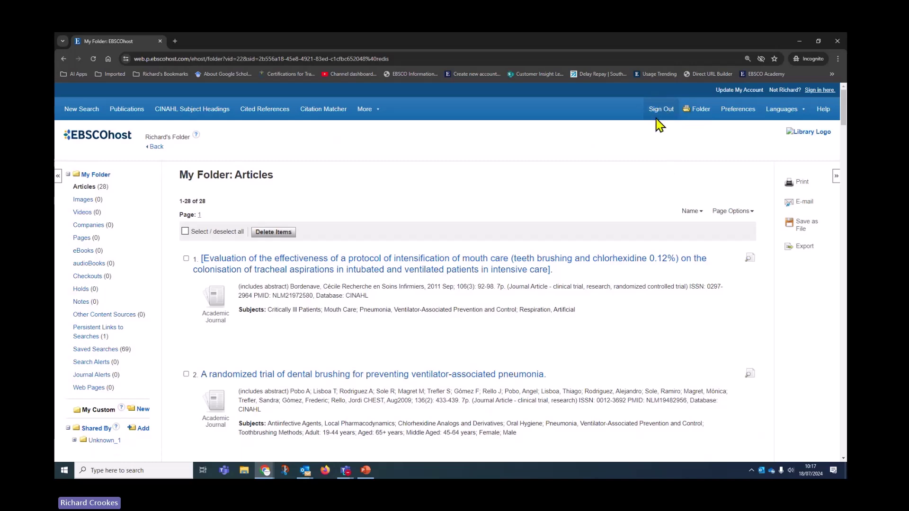
{"action": "left_click_drag", "start_coordinate": [147, 139], "coordinate": [192, 142]}
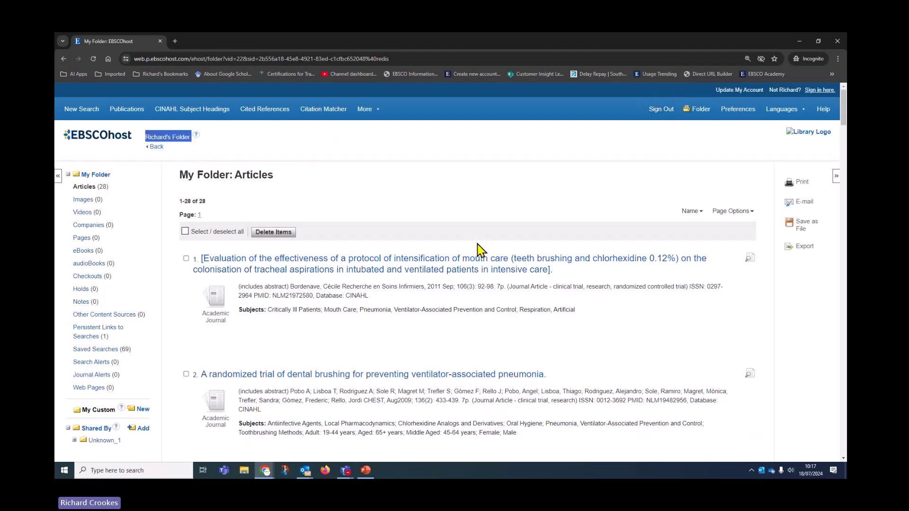
{"action": "scroll", "coordinate": [471, 331], "scroll_direction": "down", "scroll_amount": 5}
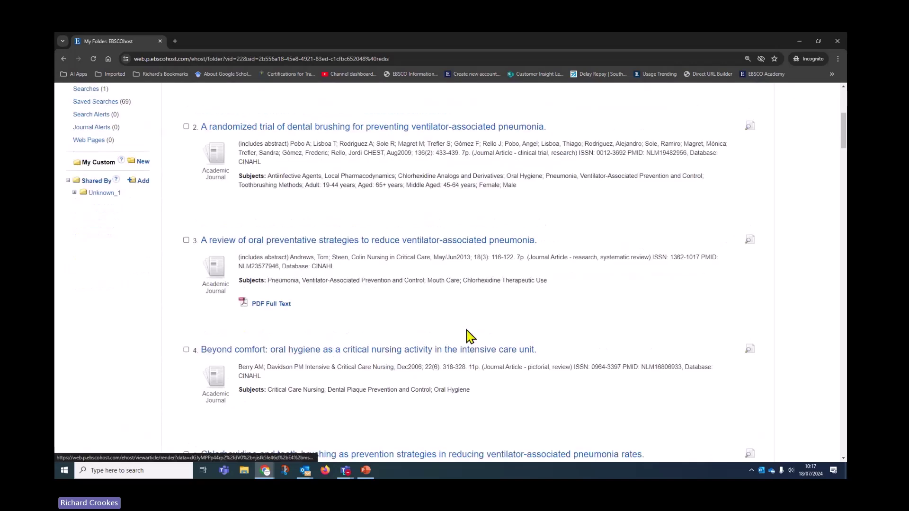
{"action": "scroll", "coordinate": [470, 343], "scroll_direction": "down", "scroll_amount": 1}
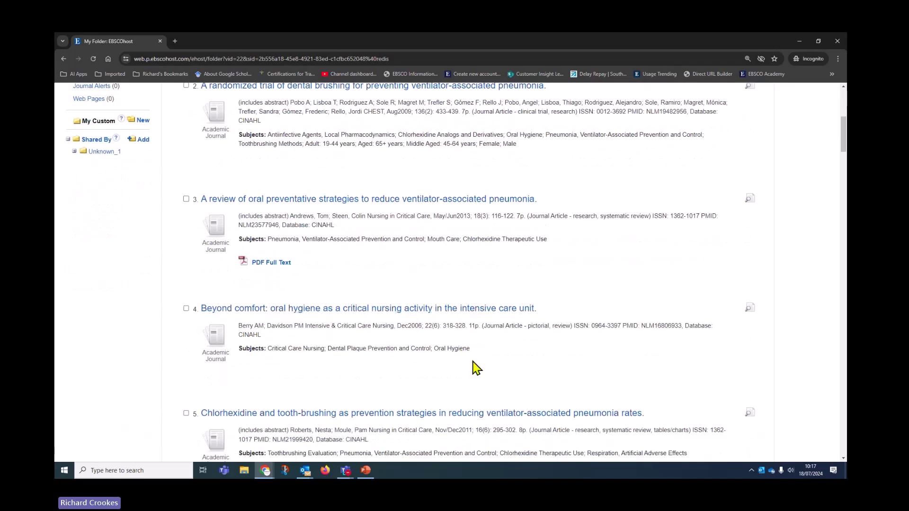
{"action": "scroll", "coordinate": [476, 368], "scroll_direction": "up", "scroll_amount": 7}
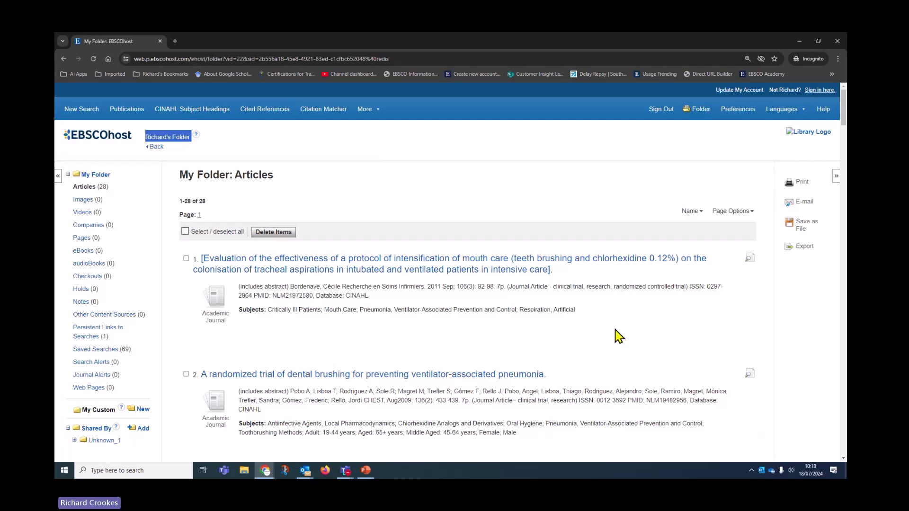
{"action": "scroll", "coordinate": [619, 336], "scroll_direction": "down", "scroll_amount": 2}
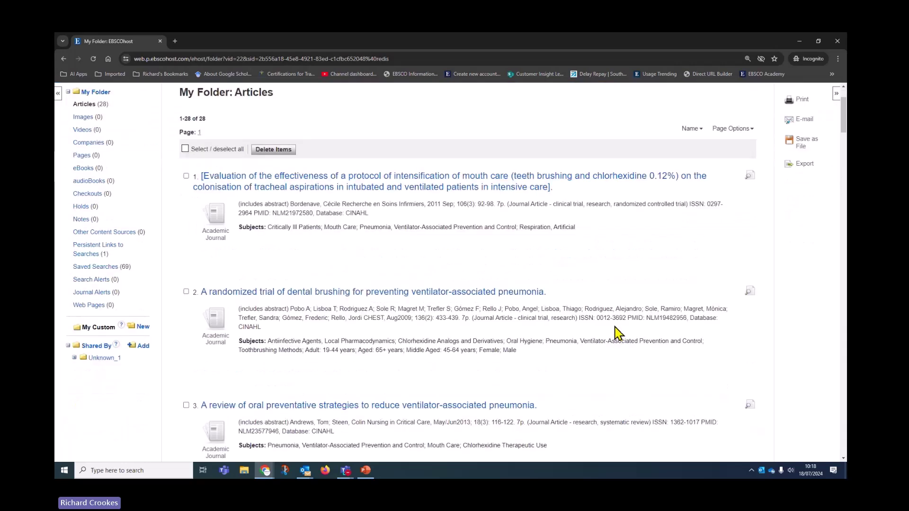
{"action": "scroll", "coordinate": [619, 335], "scroll_direction": "up", "scroll_amount": 2}
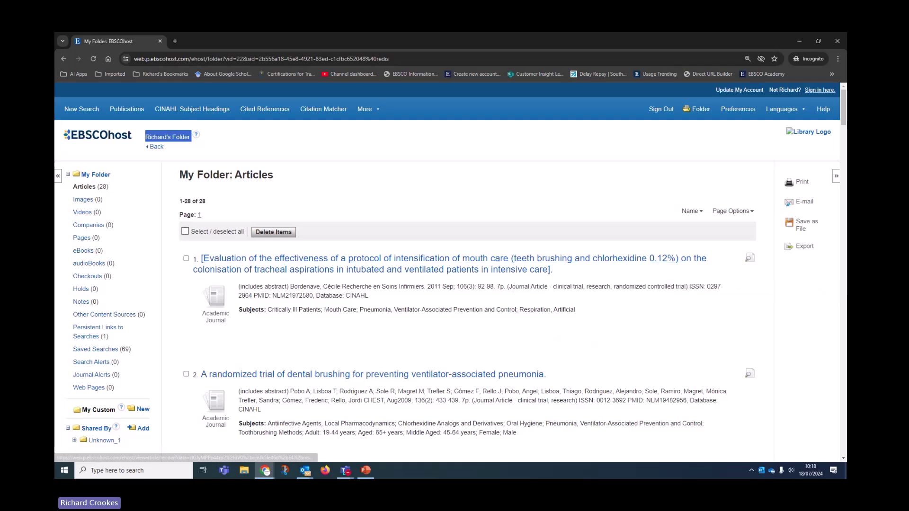
- Switch over to the presentation slides and scroll through them
{"action": "key", "text": "alt+Tab"}
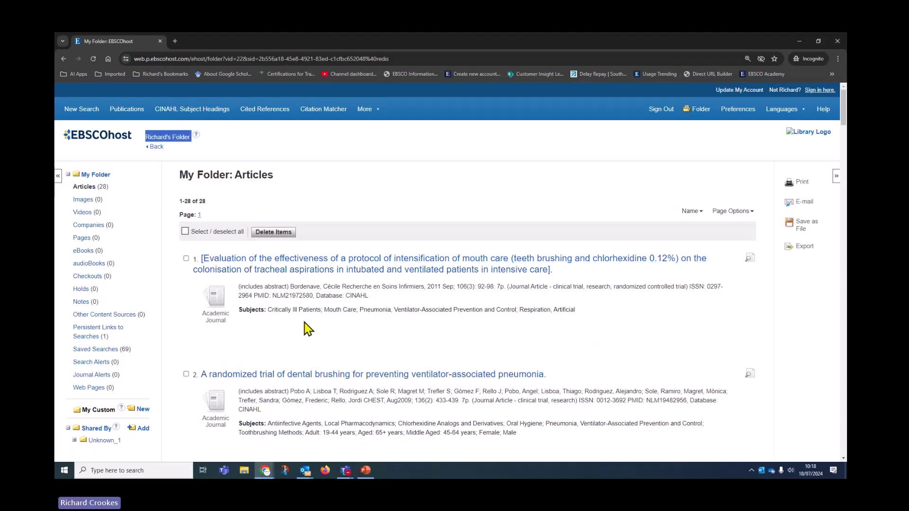
{"action": "scroll", "coordinate": [304, 324], "scroll_direction": "down", "scroll_amount": 1}
{"action": "scroll", "coordinate": [303, 325], "scroll_direction": "down", "scroll_amount": 1}
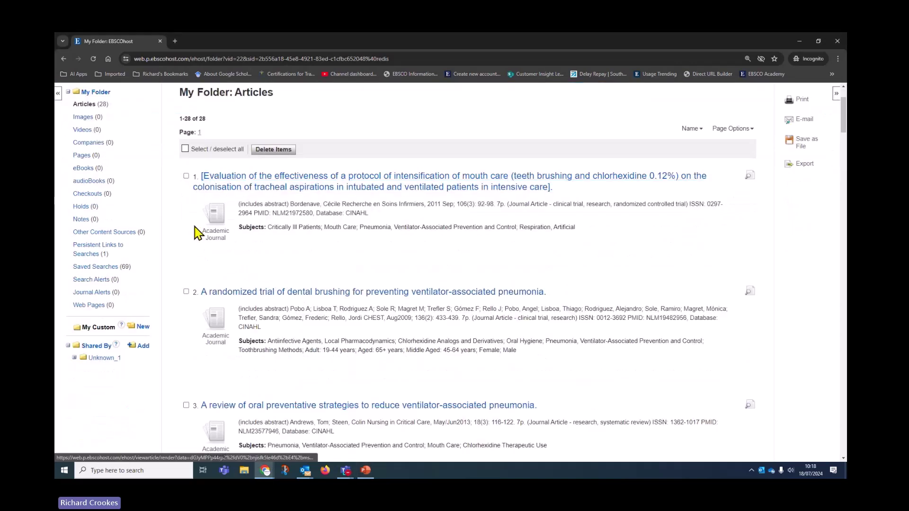
{"action": "left_click", "coordinate": [185, 150]}
{"action": "scroll", "coordinate": [653, 258], "scroll_direction": "up", "scroll_amount": 2}
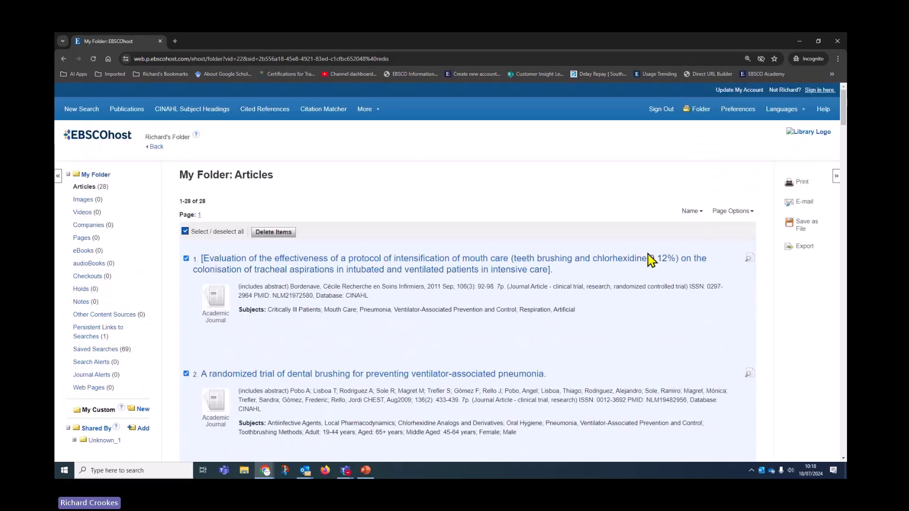
{"action": "left_click", "coordinate": [806, 187]}
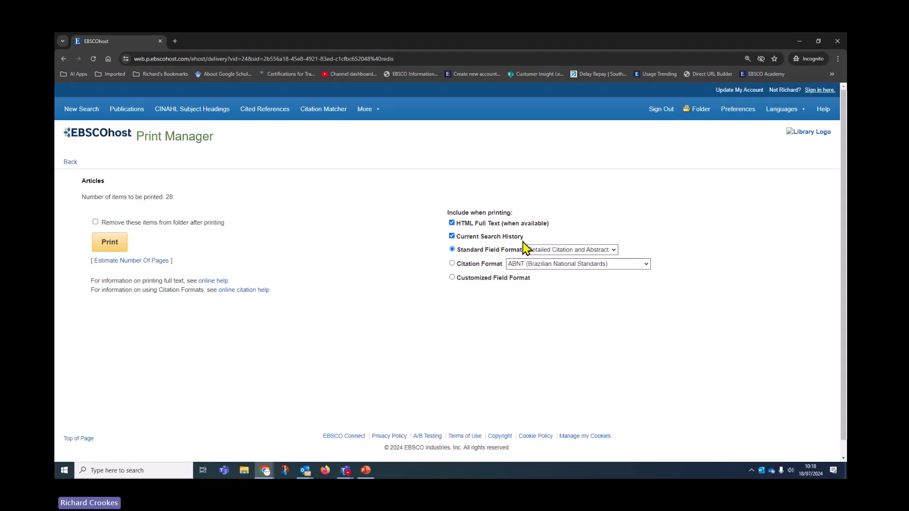
{"action": "left_click", "coordinate": [452, 264]}
{"action": "left_click", "coordinate": [514, 266]}
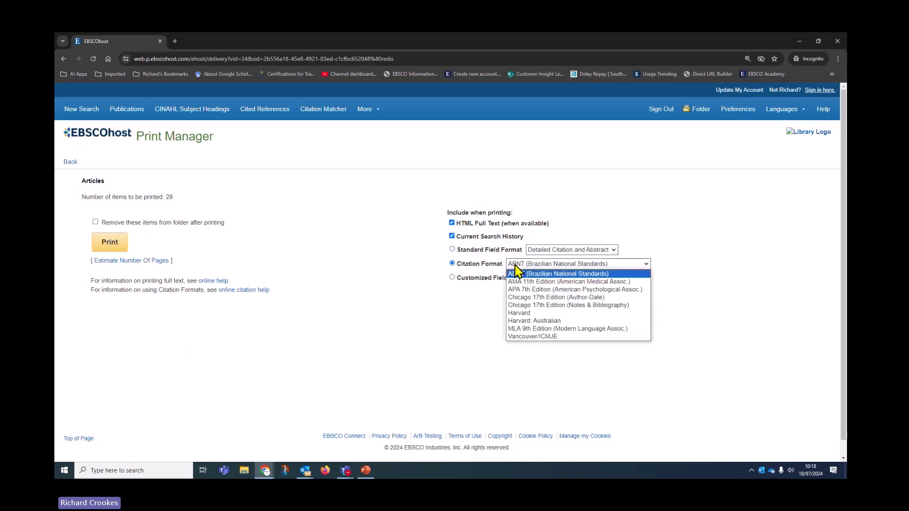
{"action": "left_click", "coordinate": [521, 313]}
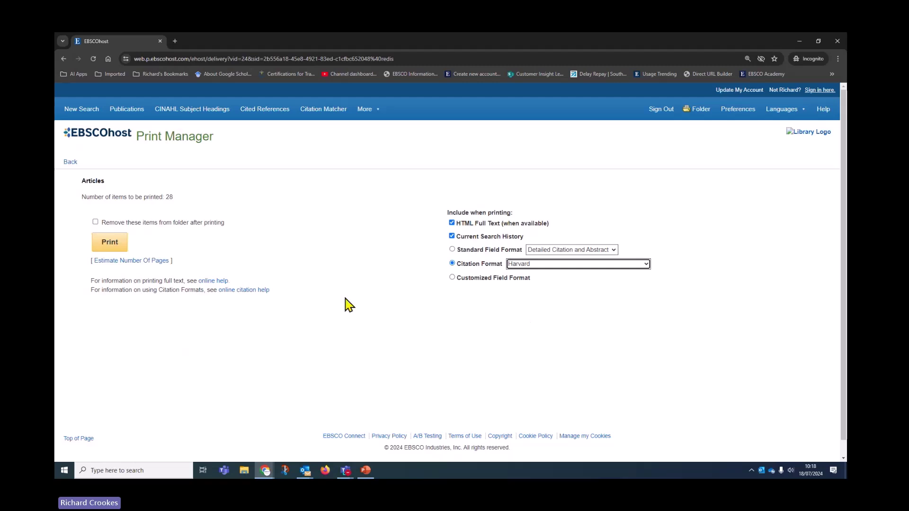
{"action": "left_click", "coordinate": [112, 242]}
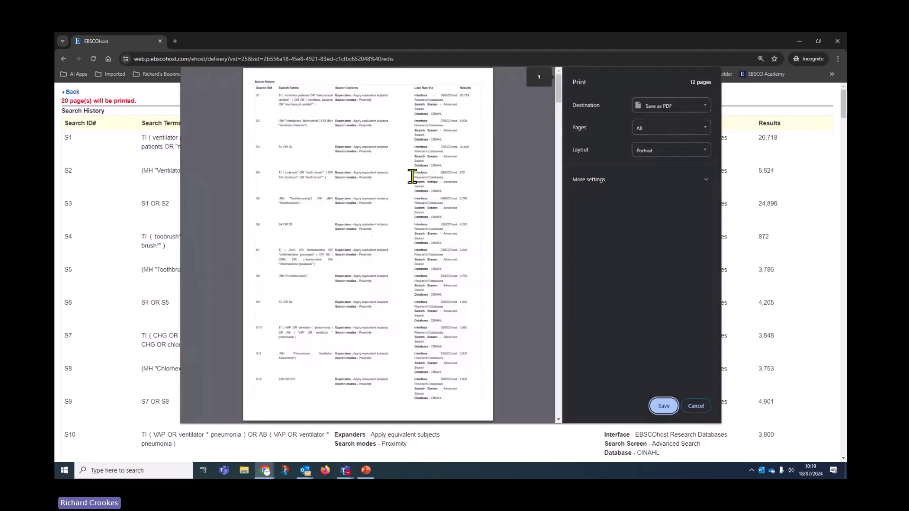
{"action": "scroll", "coordinate": [396, 223], "scroll_direction": "down", "scroll_amount": 6}
{"action": "scroll", "coordinate": [396, 237], "scroll_direction": "up", "scroll_amount": 6}
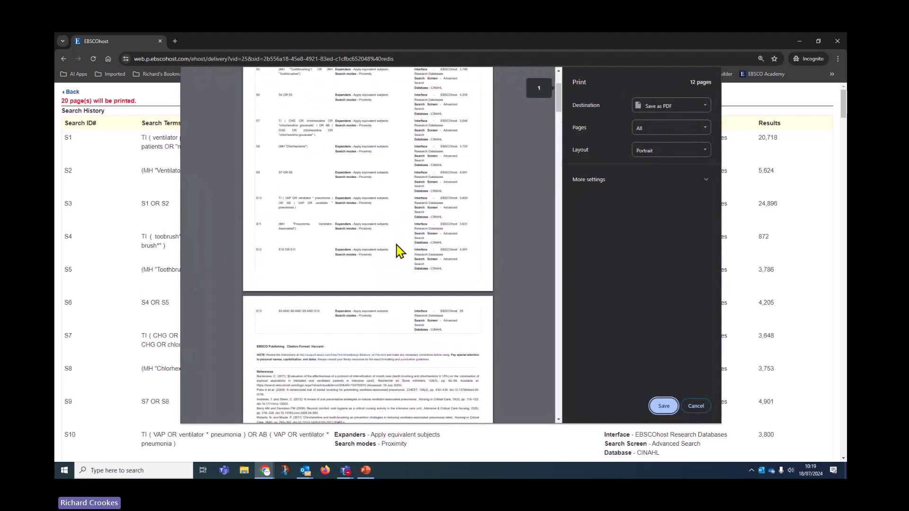
{"action": "left_click", "coordinate": [649, 168]}
{"action": "scroll", "coordinate": [377, 265], "scroll_direction": "down", "scroll_amount": 2}
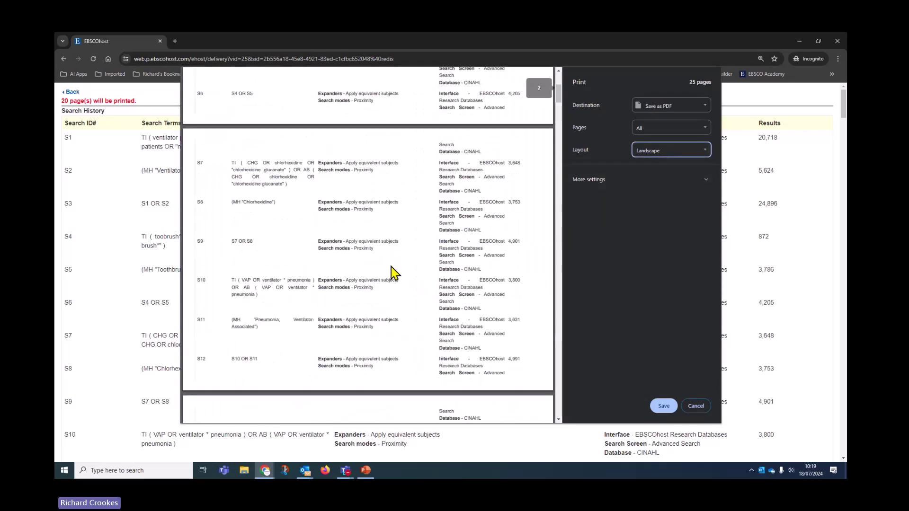
{"action": "left_click", "coordinate": [700, 407]}
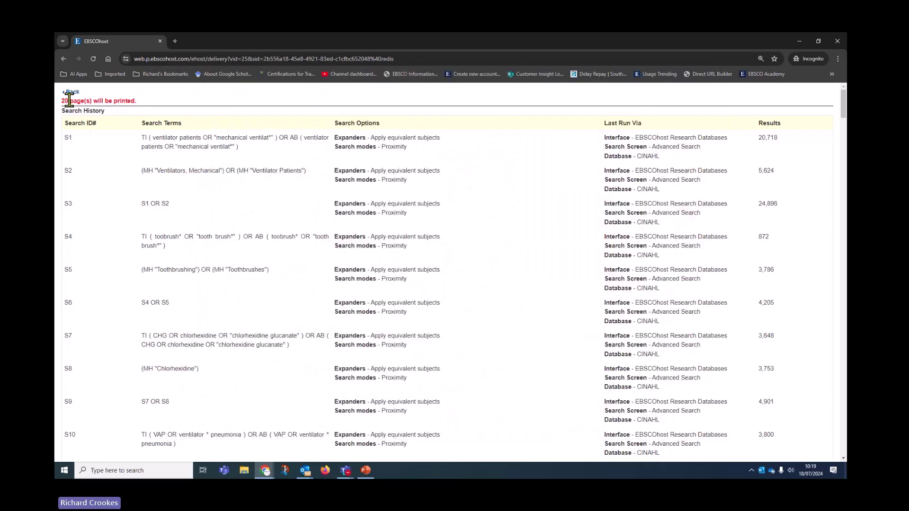
{"action": "left_click", "coordinate": [73, 93]}
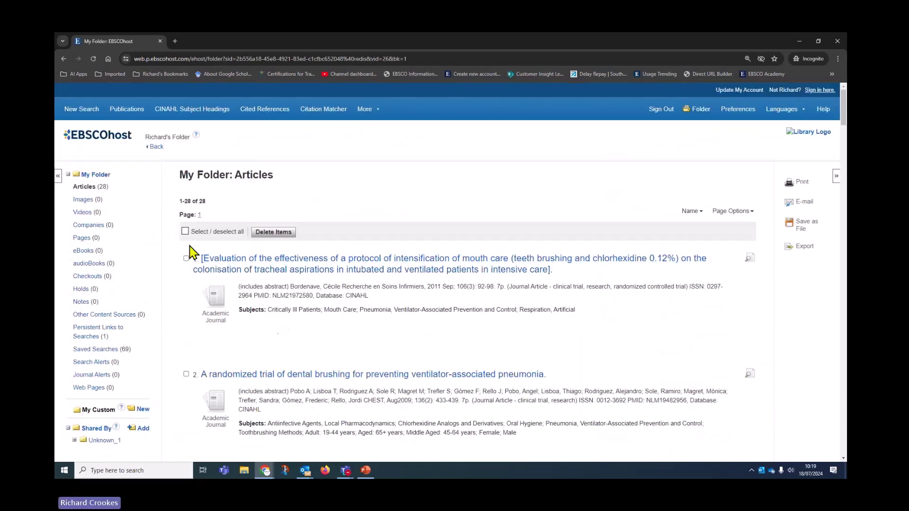
- Select all folder articles for e-mailing and fill in the suggested recipient address
{"action": "left_click", "coordinate": [185, 231]}
{"action": "left_click", "coordinate": [805, 202]}
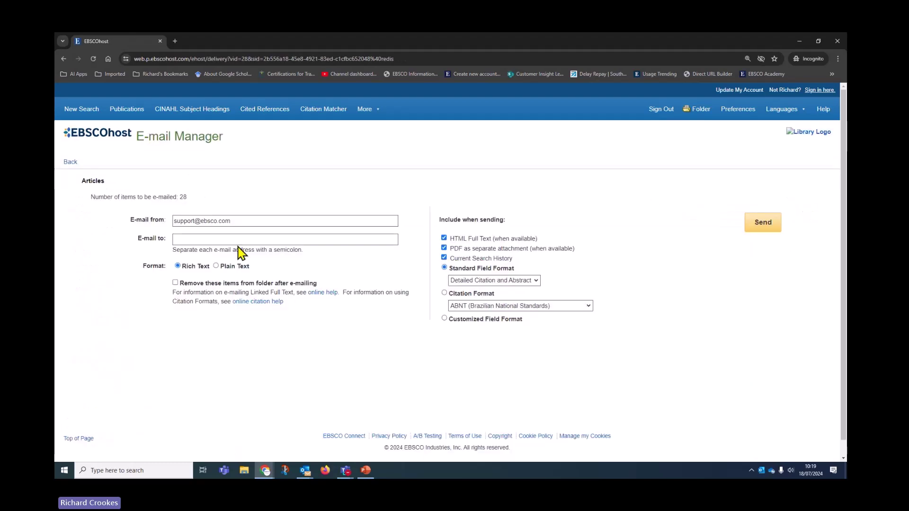
{"action": "left_click", "coordinate": [238, 240]}
{"action": "left_click", "coordinate": [243, 258]}
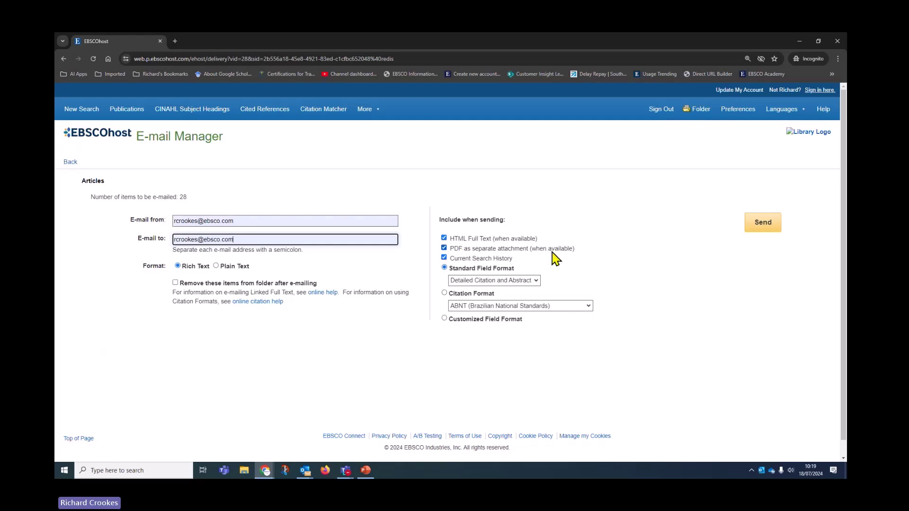
- Exclude PDF and HTML full text, choose Harvard citation format, and send the e-mail
{"action": "left_click", "coordinate": [443, 247]}
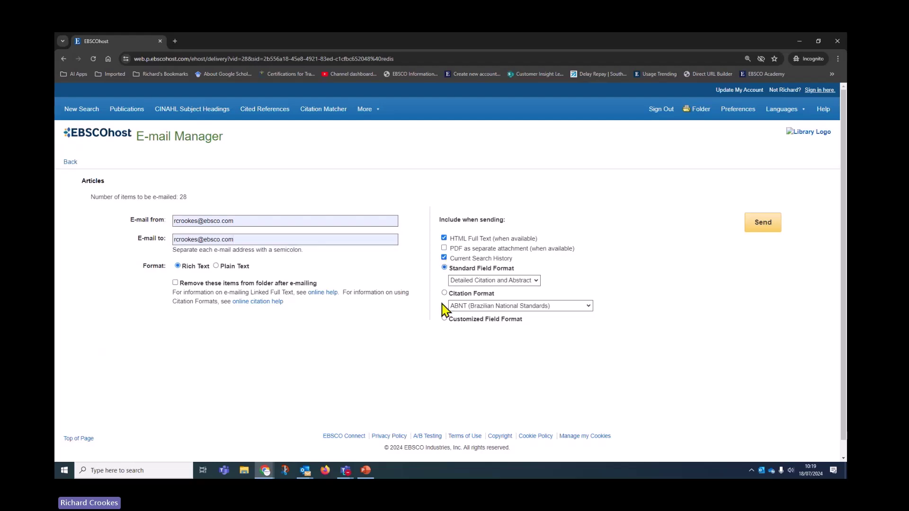
{"action": "left_click", "coordinate": [443, 238]}
{"action": "left_click", "coordinate": [444, 293]}
{"action": "left_click", "coordinate": [462, 307]}
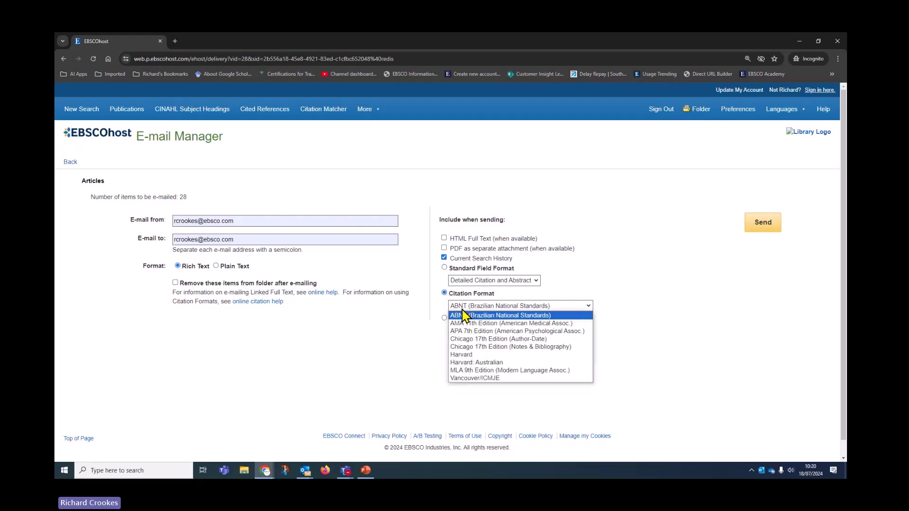
{"action": "left_click", "coordinate": [467, 355]}
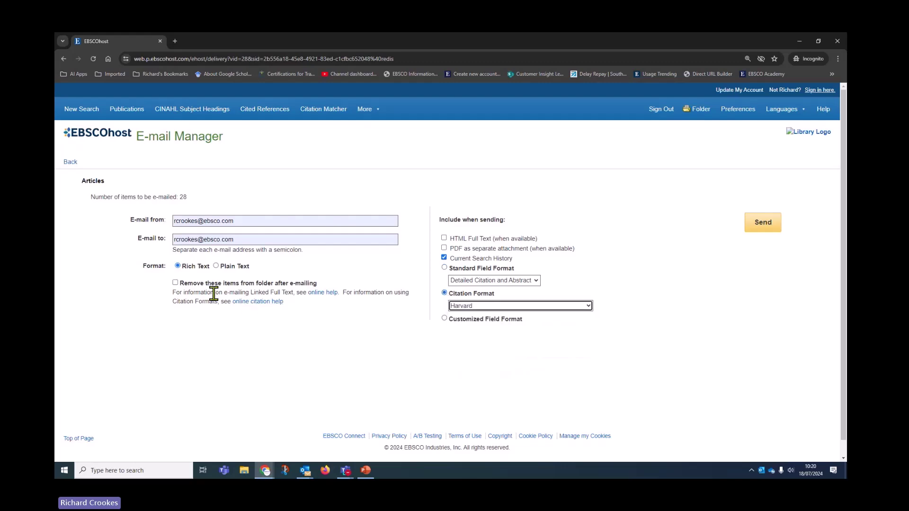
{"action": "left_click", "coordinate": [763, 223]}
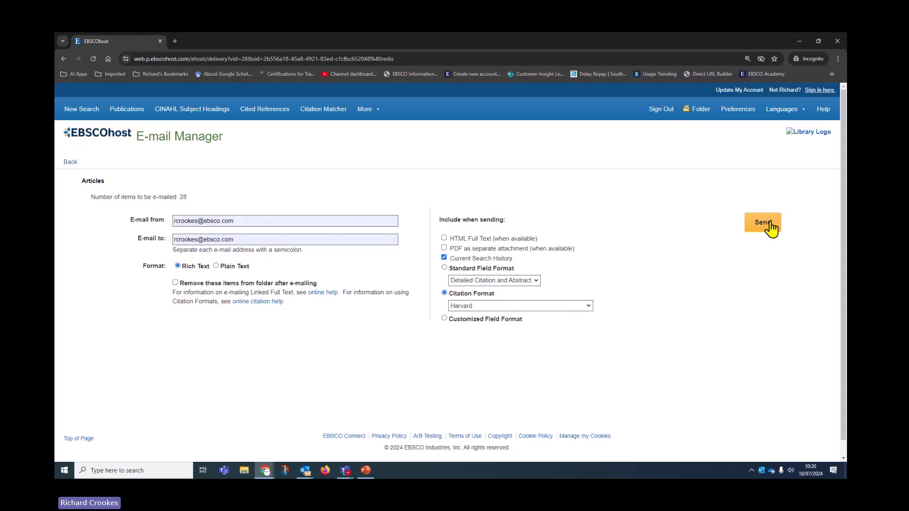
{"action": "left_click", "coordinate": [770, 224]}
{"action": "left_click", "coordinate": [451, 290]}
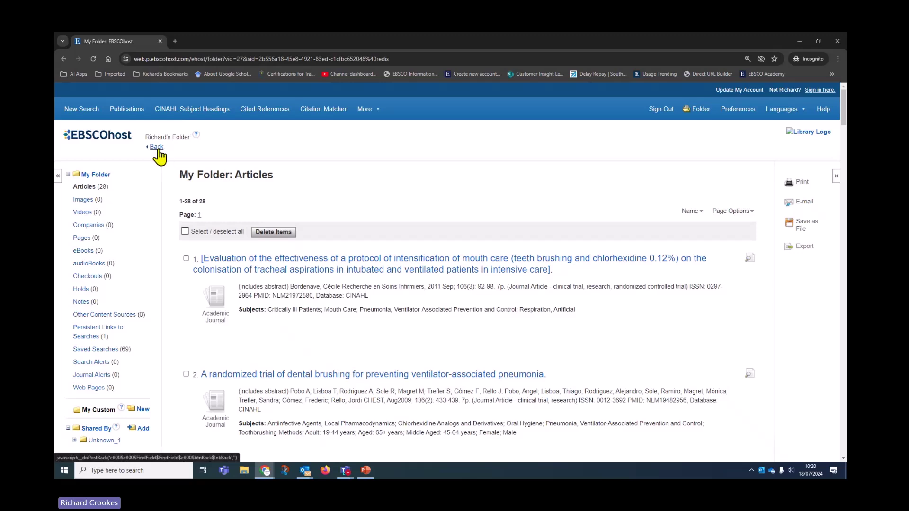
- Go back, clear the search box, and open result 2, the chlorhexidine and tooth-brushing review
{"action": "left_click", "coordinate": [157, 149]}
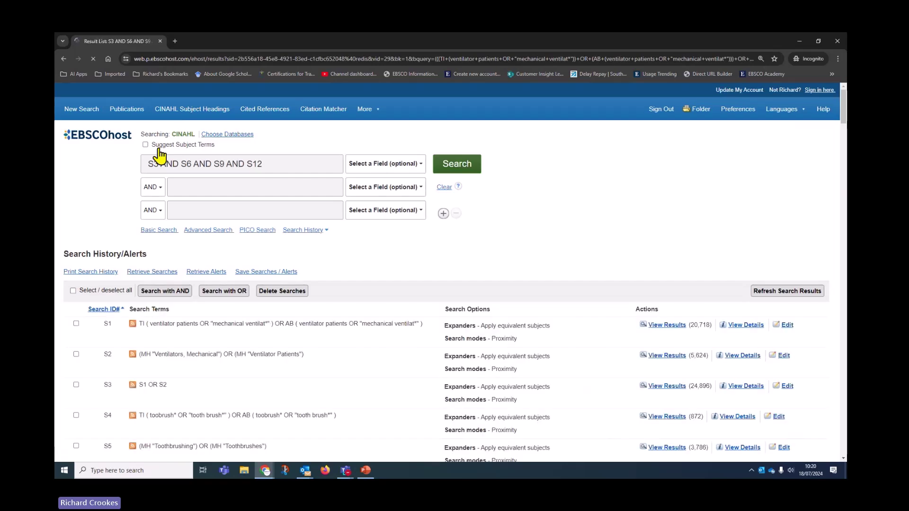
{"action": "left_click", "coordinate": [444, 187]}
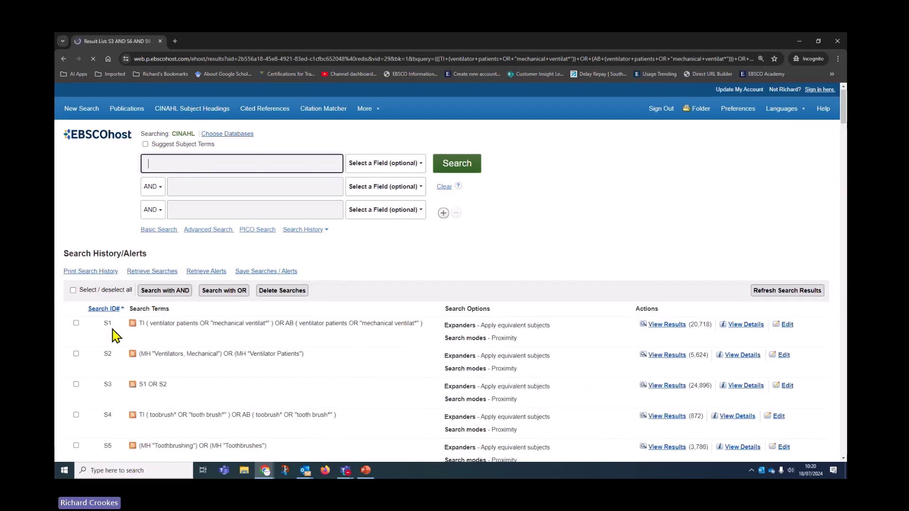
{"action": "scroll", "coordinate": [172, 361], "scroll_direction": "down", "scroll_amount": 4}
{"action": "scroll", "coordinate": [138, 359], "scroll_direction": "down", "scroll_amount": 5}
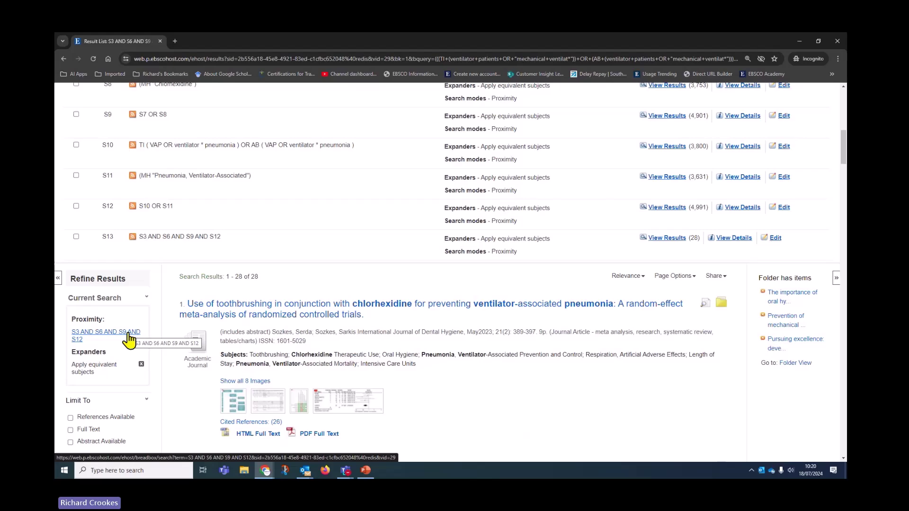
{"action": "scroll", "coordinate": [512, 316], "scroll_direction": "down", "scroll_amount": 3}
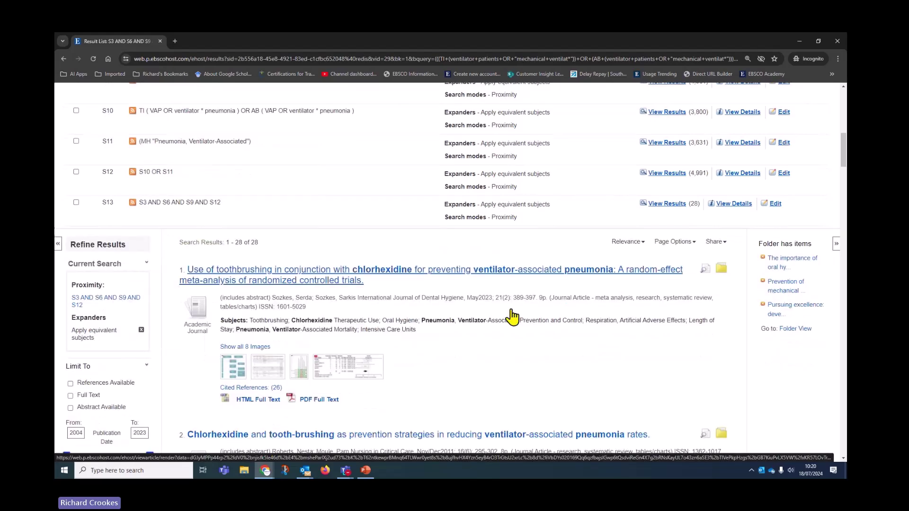
{"action": "left_click", "coordinate": [310, 351]}
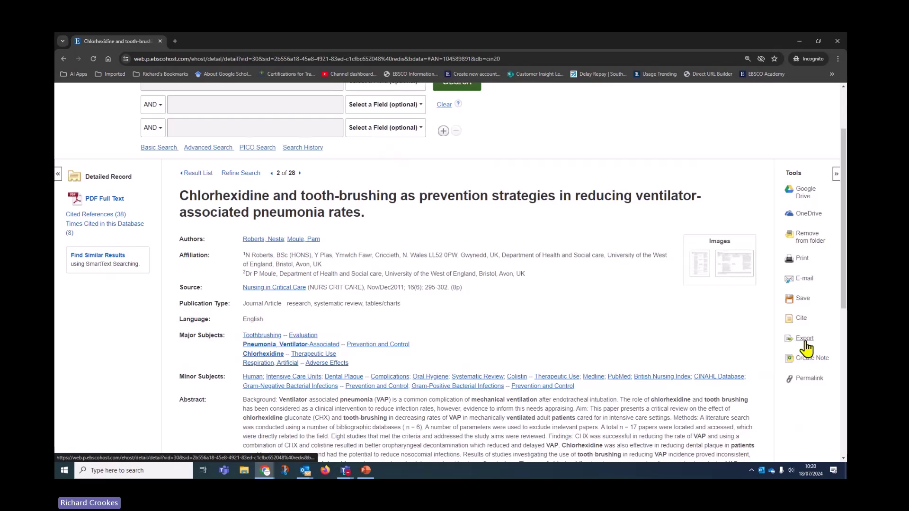
{"action": "left_click", "coordinate": [804, 340]}
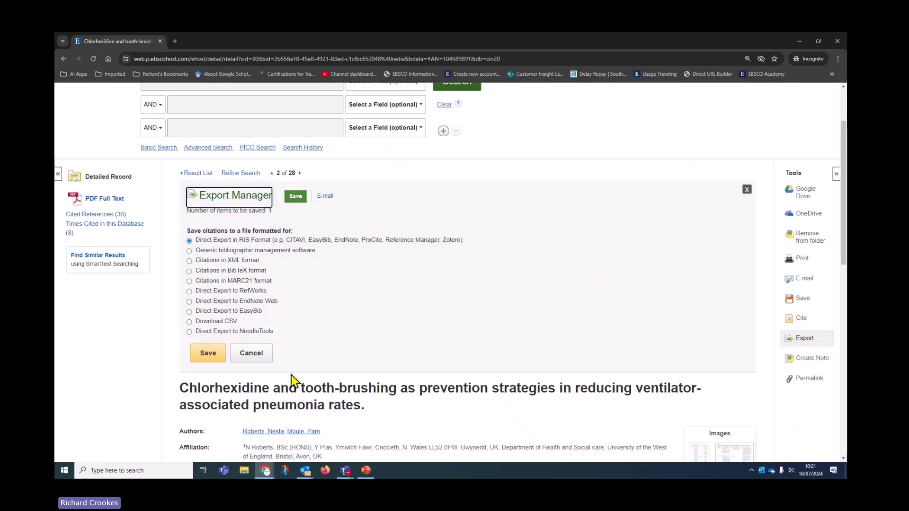
{"action": "left_click", "coordinate": [253, 353]}
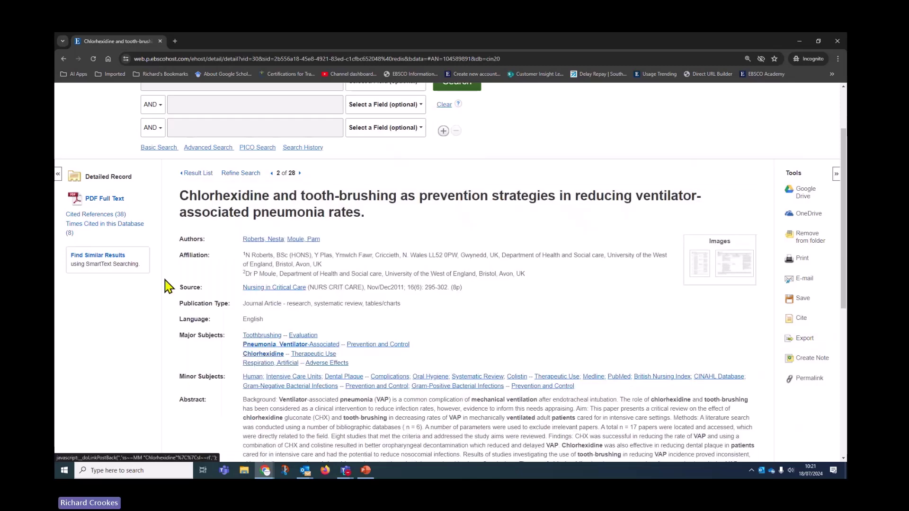
- View the review's PDF full text and its export options, then return to the result list
{"action": "left_click", "coordinate": [115, 202]}
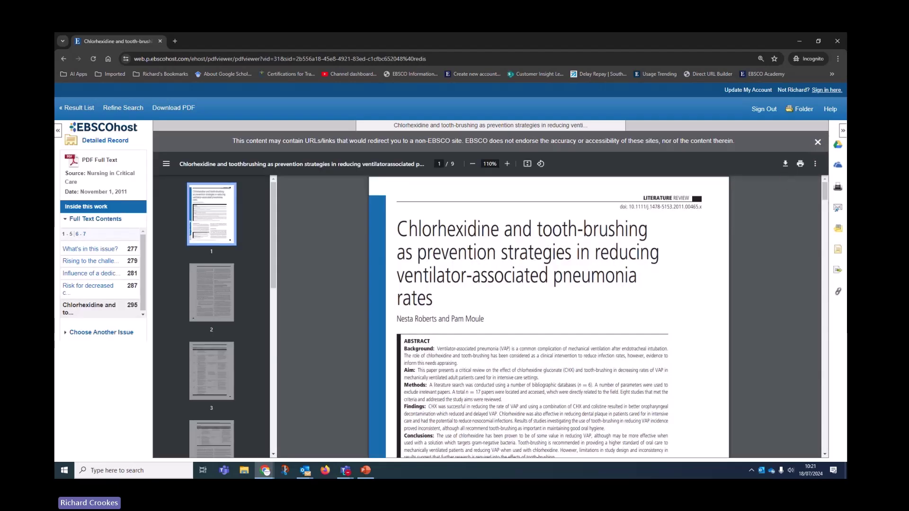
{"action": "left_click", "coordinate": [836, 271]}
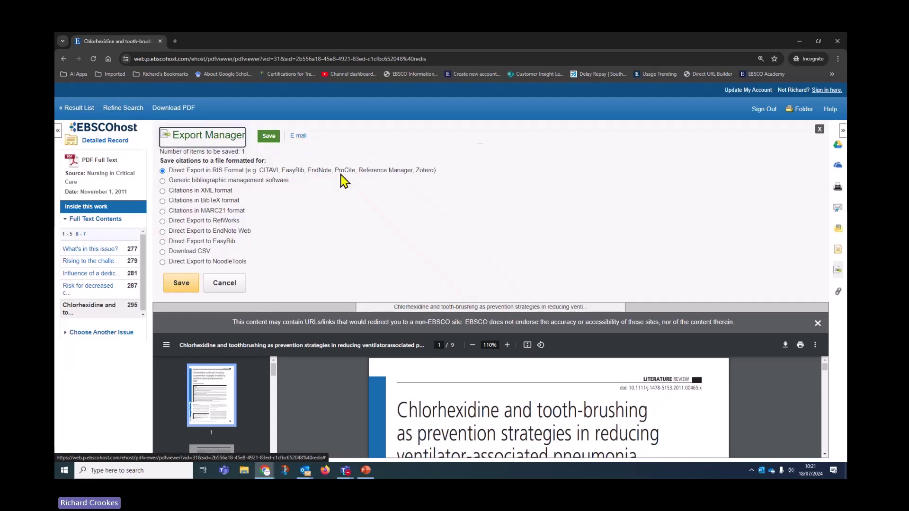
{"action": "left_click", "coordinate": [80, 110]}
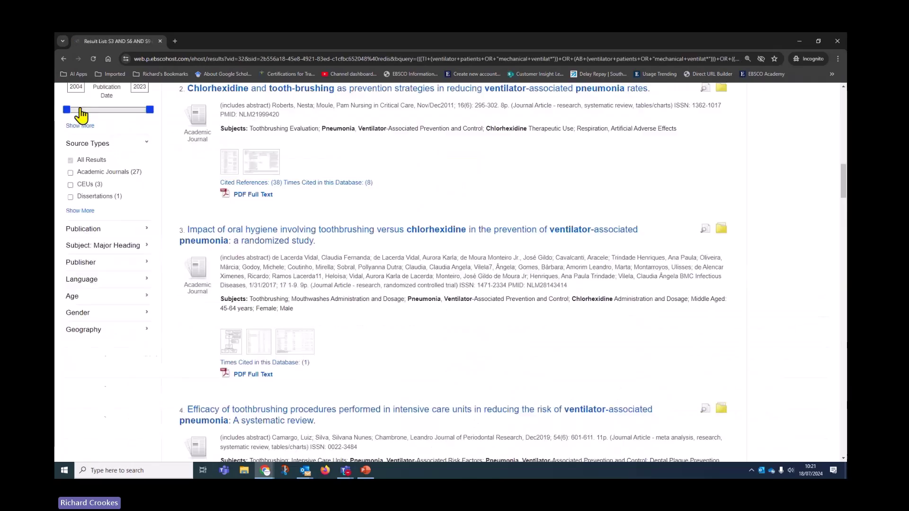
- From the results' Share menu, choose 'E-mail a link to download exported results'
{"action": "scroll", "coordinate": [407, 445], "scroll_direction": "up", "scroll_amount": 6}
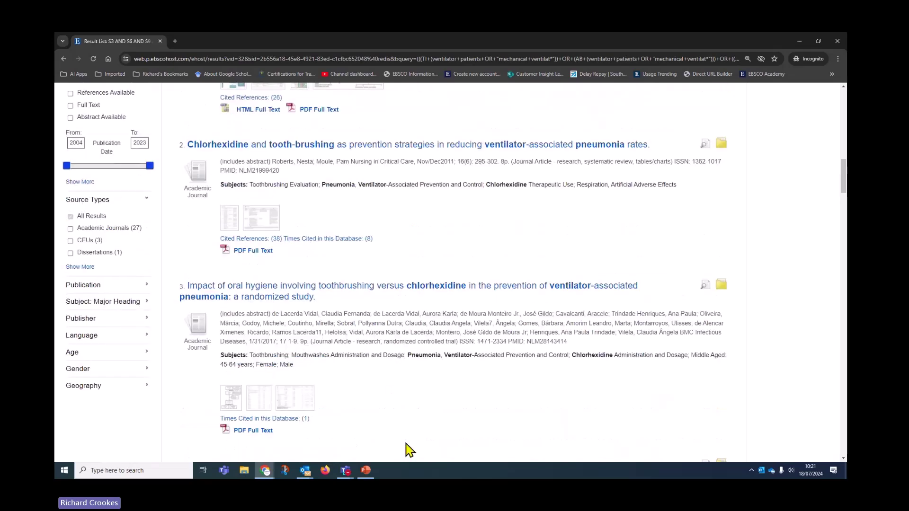
{"action": "scroll", "coordinate": [422, 457], "scroll_direction": "up", "scroll_amount": 1}
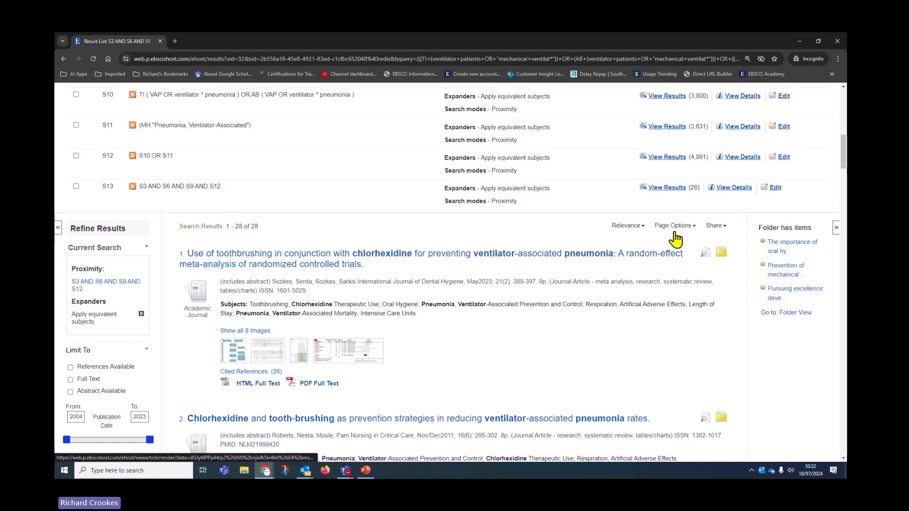
{"action": "left_click", "coordinate": [721, 229]}
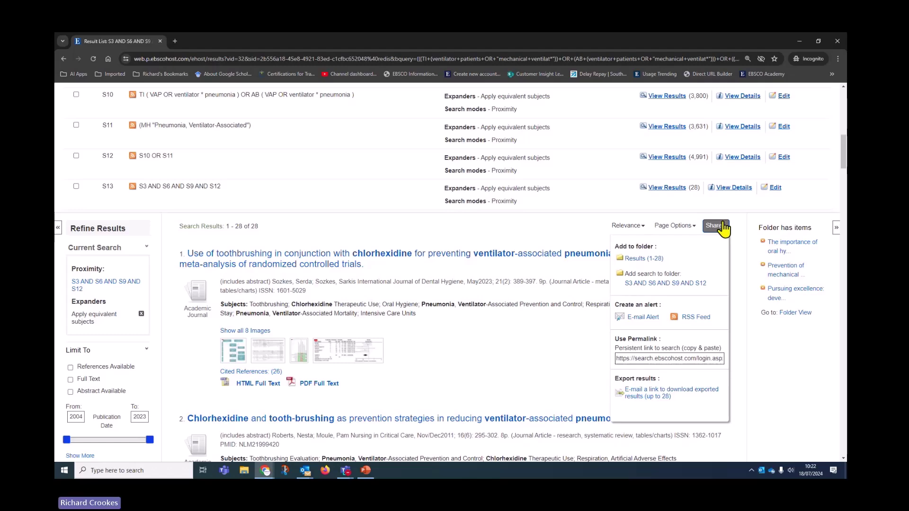
{"action": "scroll", "coordinate": [597, 393], "scroll_direction": "down", "scroll_amount": 2}
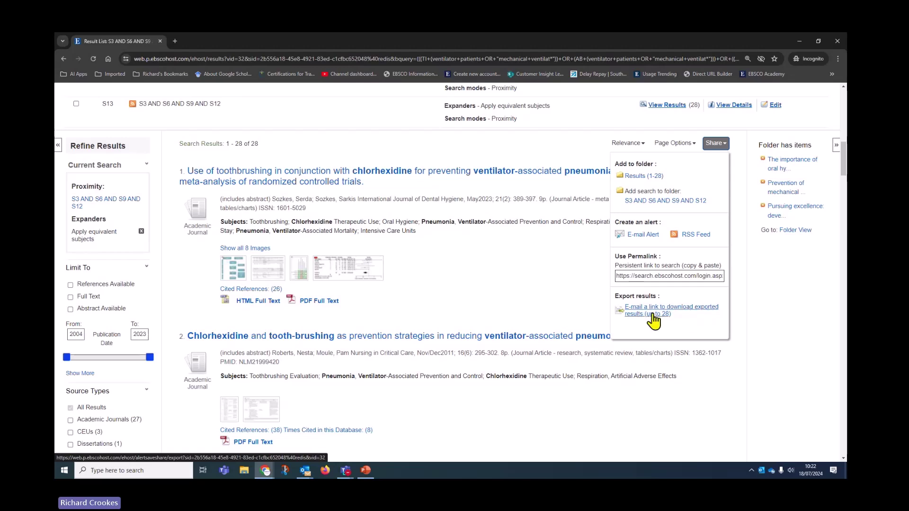
{"action": "left_click", "coordinate": [661, 315]}
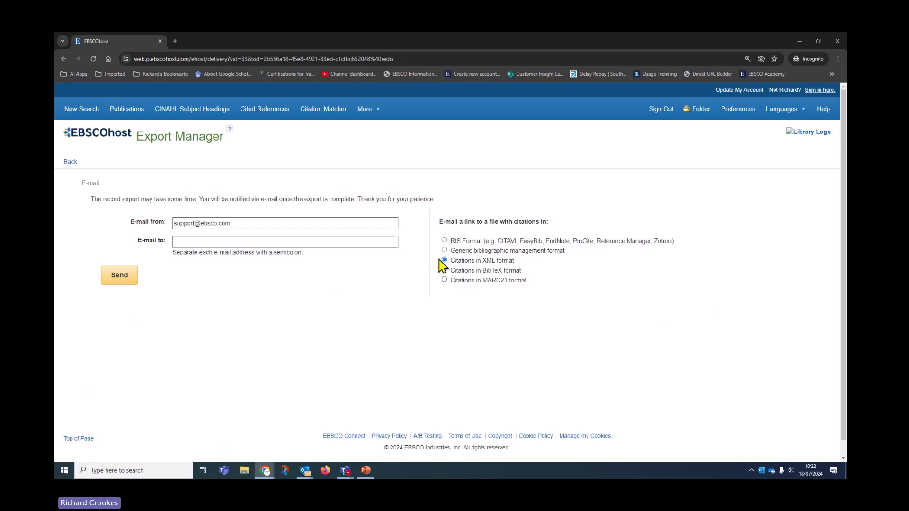
- Choose RIS format, enter the recipient's e-mail address, and send the export link request
{"action": "left_click", "coordinate": [444, 241]}
{"action": "left_click", "coordinate": [359, 240]}
{"action": "key", "text": "Down"}
{"action": "key", "text": "Return"}
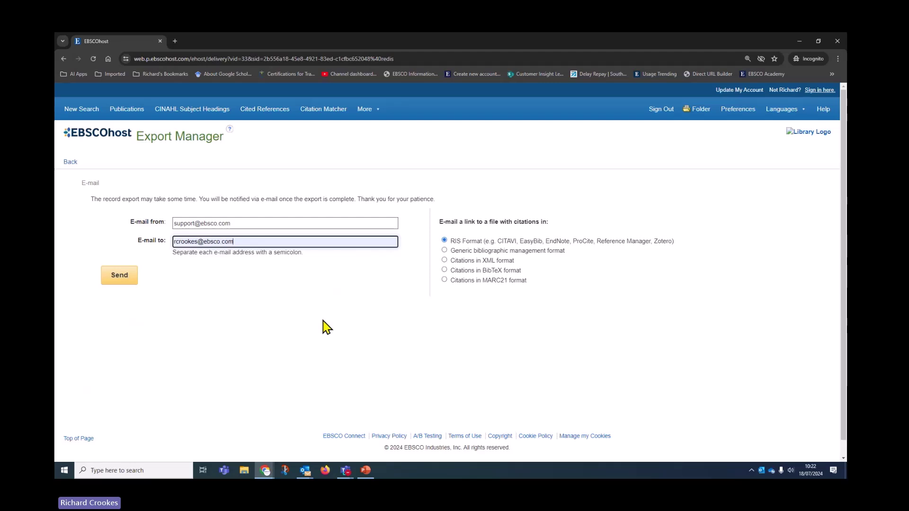
{"action": "left_click", "coordinate": [112, 275]}
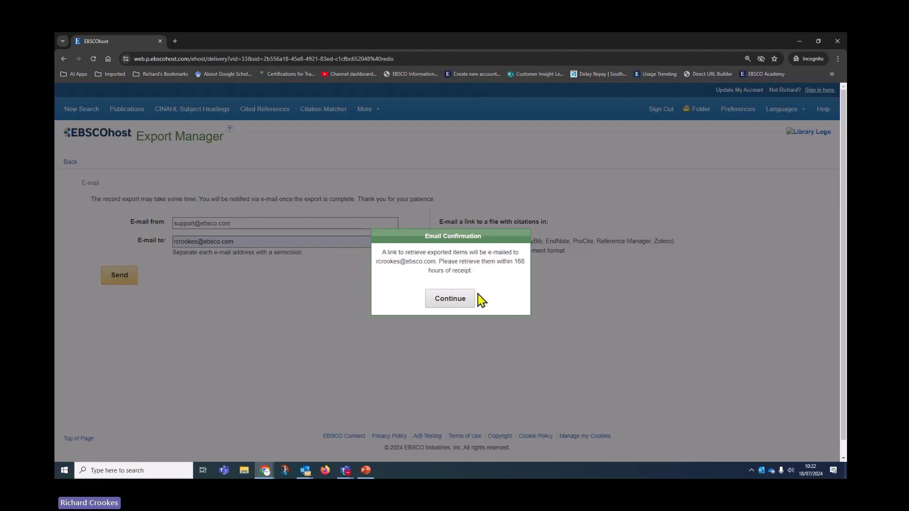
{"action": "double_click", "coordinate": [463, 299]}
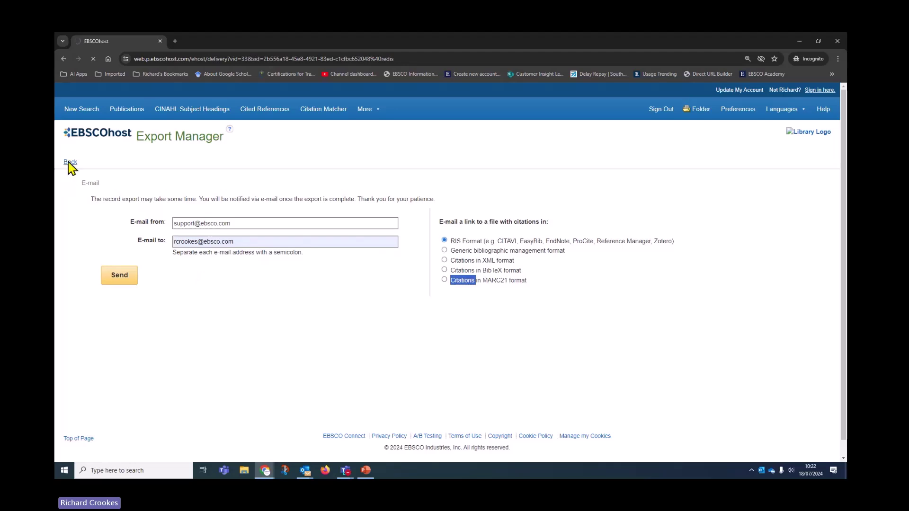
{"action": "left_click", "coordinate": [70, 161]}
{"action": "scroll", "coordinate": [209, 324], "scroll_direction": "down", "scroll_amount": 6}
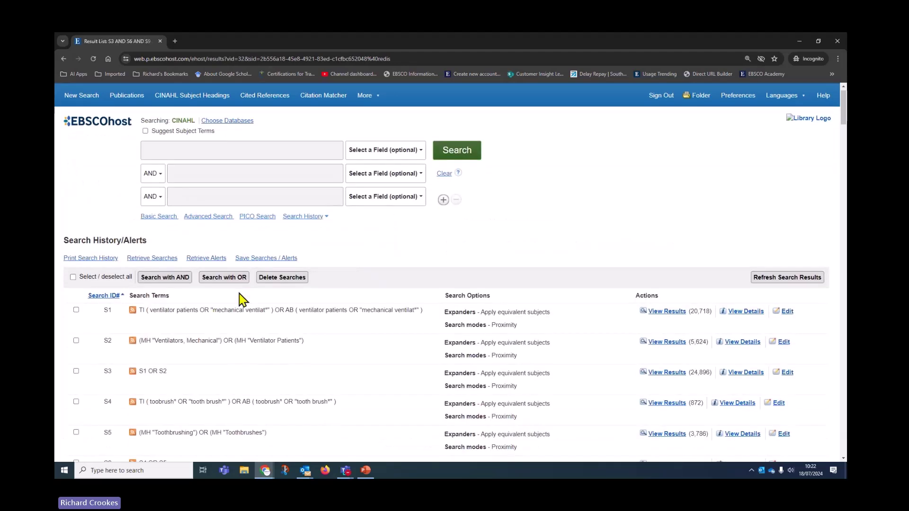
{"action": "scroll", "coordinate": [228, 299], "scroll_direction": "down", "scroll_amount": 2}
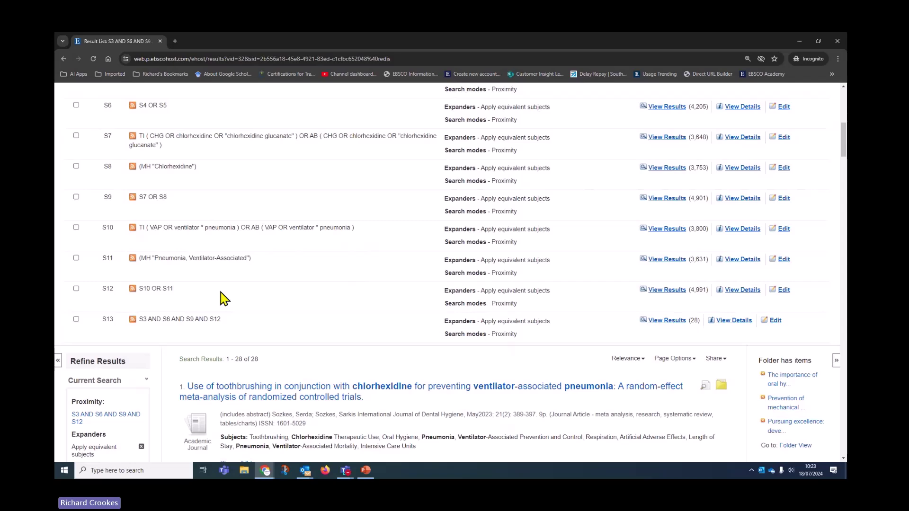
{"action": "scroll", "coordinate": [223, 298], "scroll_direction": "down", "scroll_amount": 3}
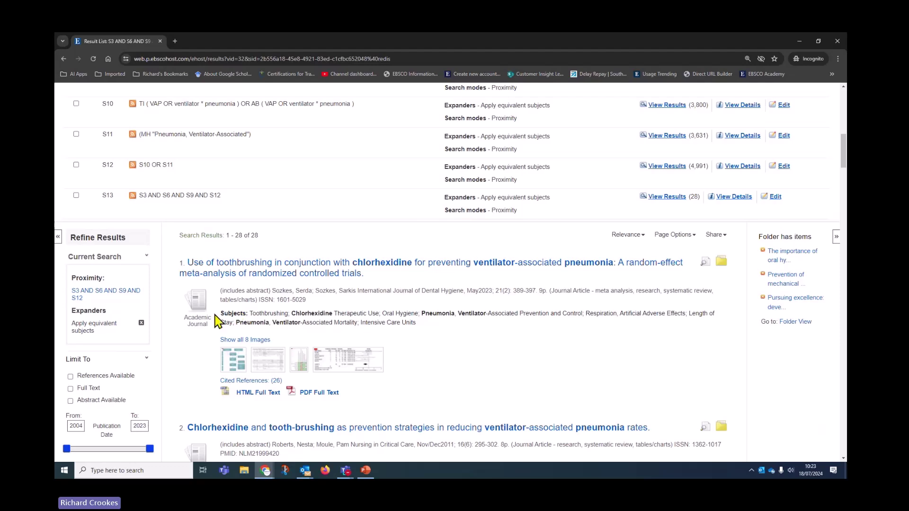
{"action": "scroll", "coordinate": [475, 284], "scroll_direction": "down", "scroll_amount": 2}
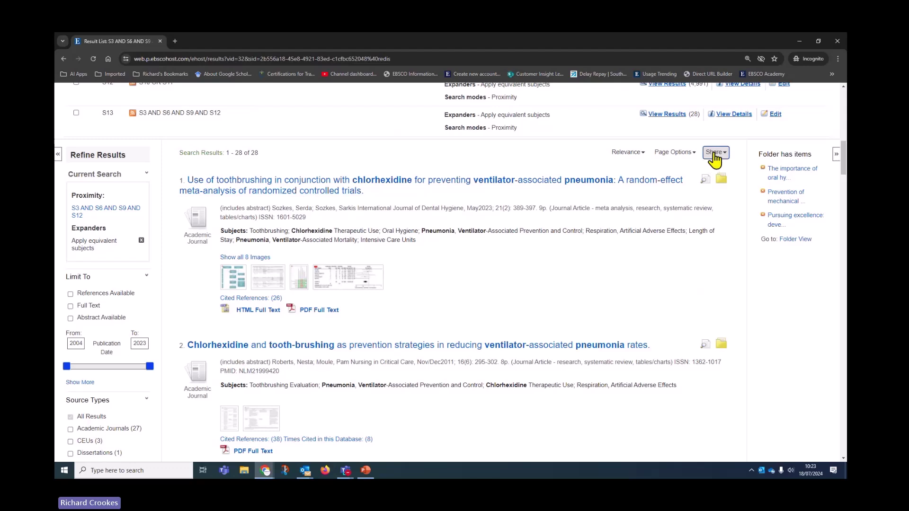
{"action": "left_click", "coordinate": [715, 152]}
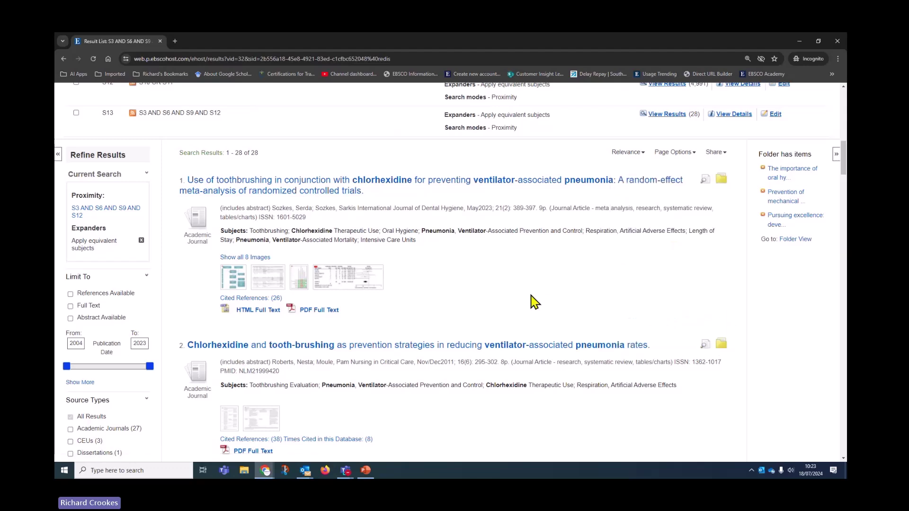
{"action": "scroll", "coordinate": [528, 305], "scroll_direction": "up", "scroll_amount": 3}
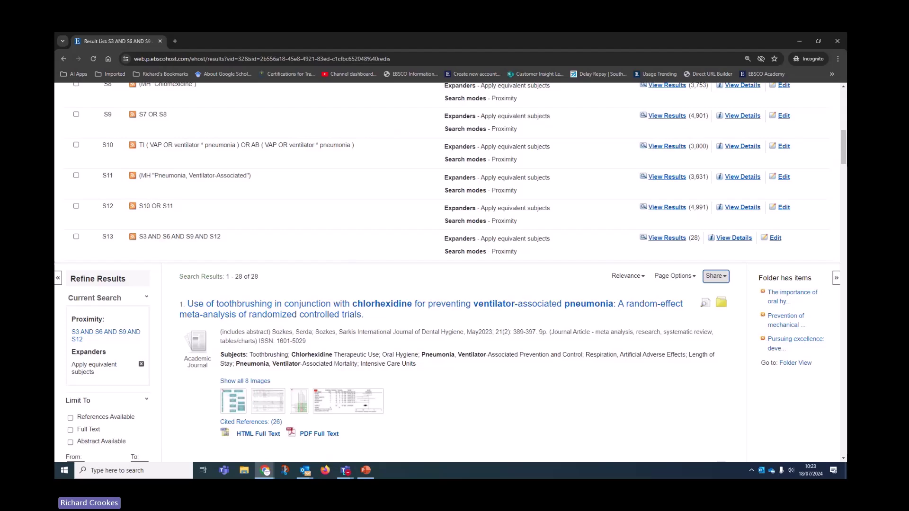
{"action": "scroll", "coordinate": [646, 452], "scroll_direction": "up", "scroll_amount": 10}
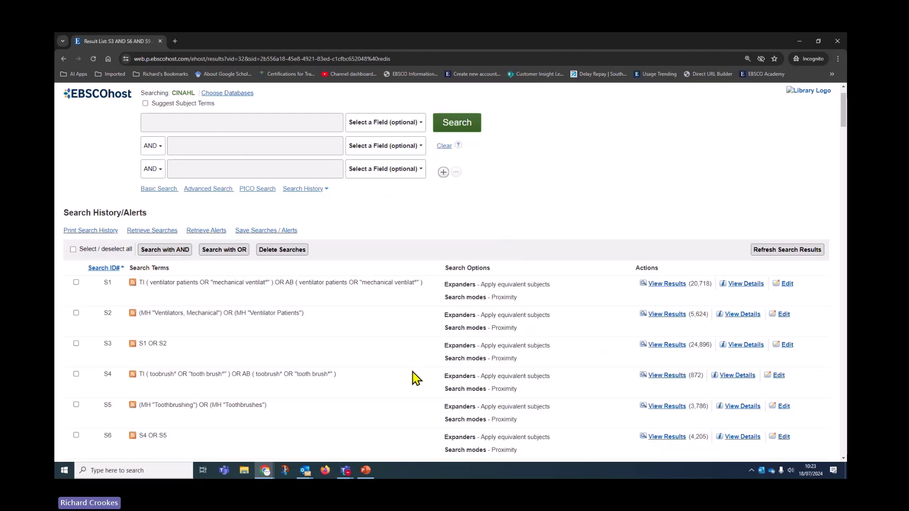
{"action": "scroll", "coordinate": [436, 406], "scroll_direction": "up", "scroll_amount": 1}
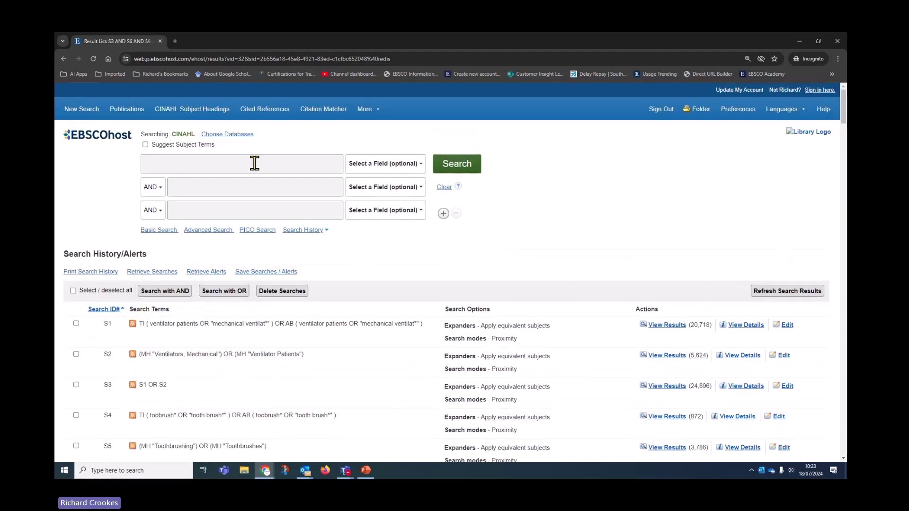
- In Choose Databases, untick CINAHL, tick MEDLINE and confirm with OK
{"action": "left_click", "coordinate": [232, 134]}
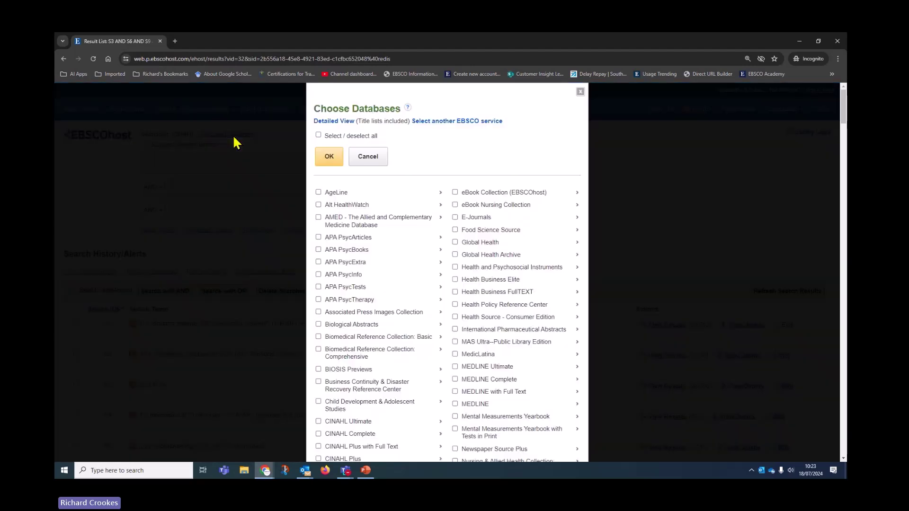
{"action": "scroll", "coordinate": [421, 325], "scroll_direction": "down", "scroll_amount": 1}
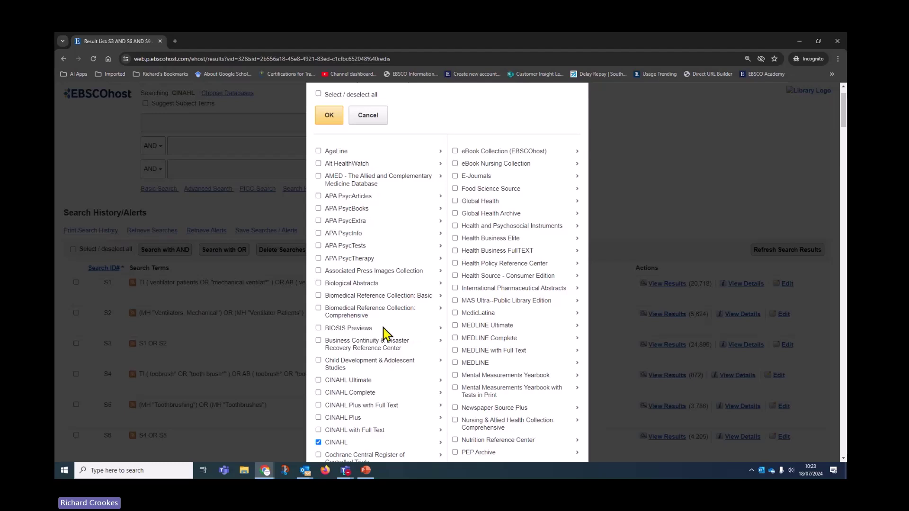
{"action": "left_click", "coordinate": [319, 444]}
{"action": "left_click", "coordinate": [455, 363]}
{"action": "left_click", "coordinate": [328, 116]}
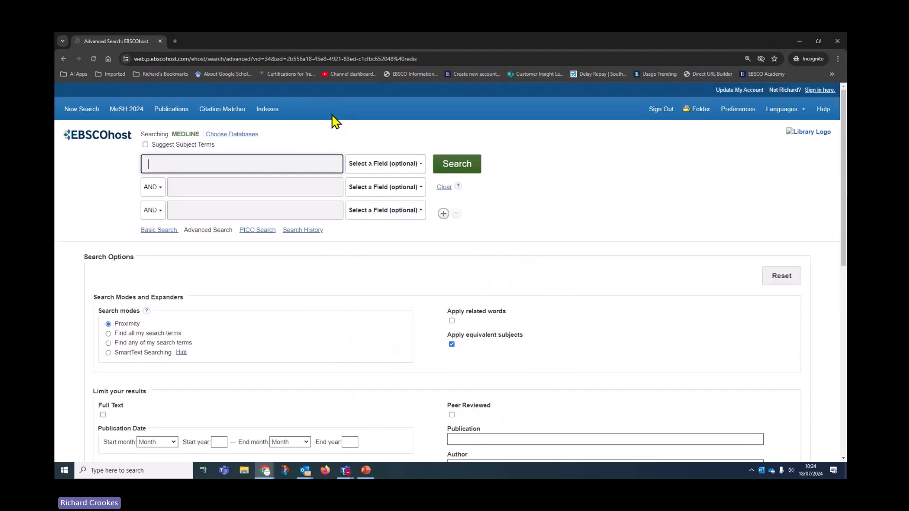
- Select every search in the MEDLINE history and confirm refreshing them all
{"action": "left_click", "coordinate": [311, 230]}
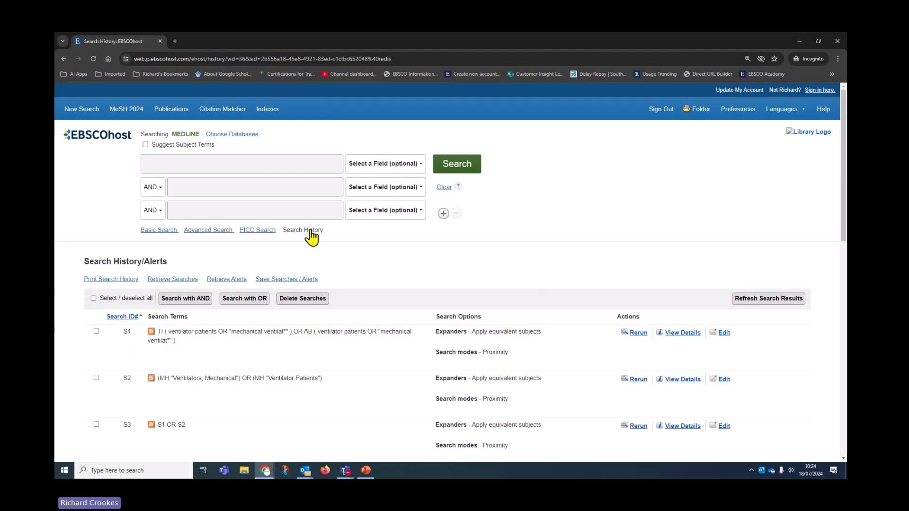
{"action": "left_click", "coordinate": [93, 299]}
{"action": "left_click", "coordinate": [763, 298]}
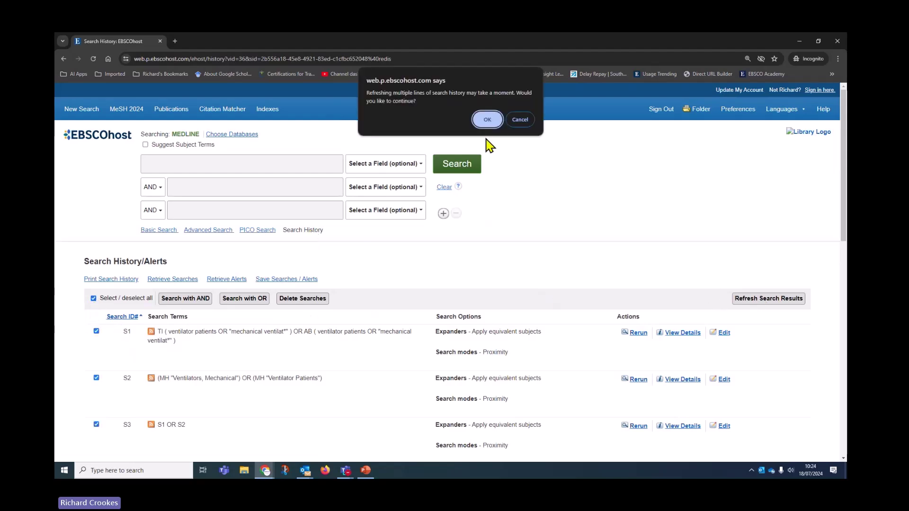
{"action": "left_click", "coordinate": [488, 120]}
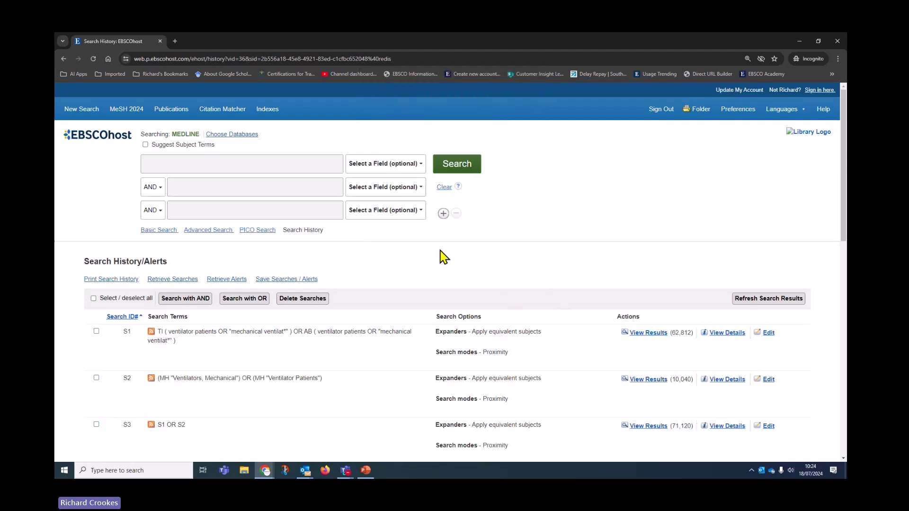
- Open the 22 results of the combined search S13
{"action": "scroll", "coordinate": [368, 326], "scroll_direction": "down", "scroll_amount": 4}
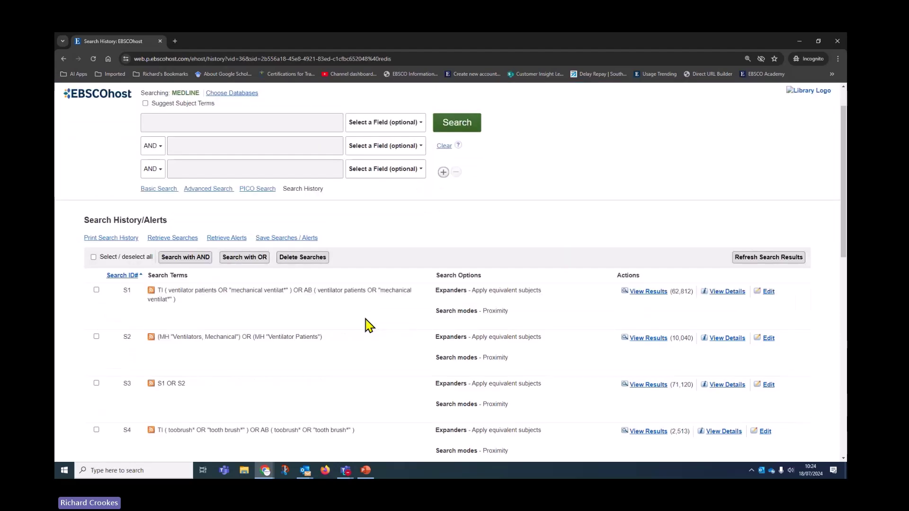
{"action": "scroll", "coordinate": [349, 314], "scroll_direction": "down", "scroll_amount": 5}
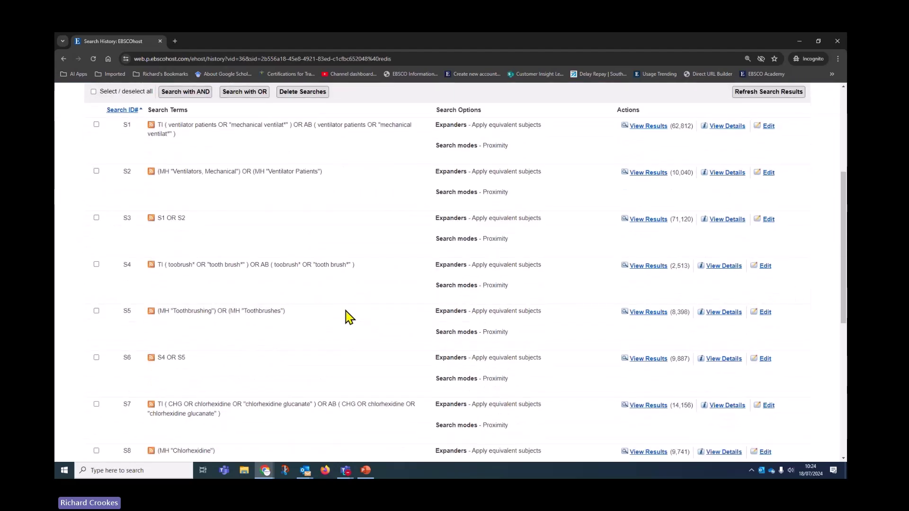
{"action": "scroll", "coordinate": [346, 311], "scroll_direction": "down", "scroll_amount": 3}
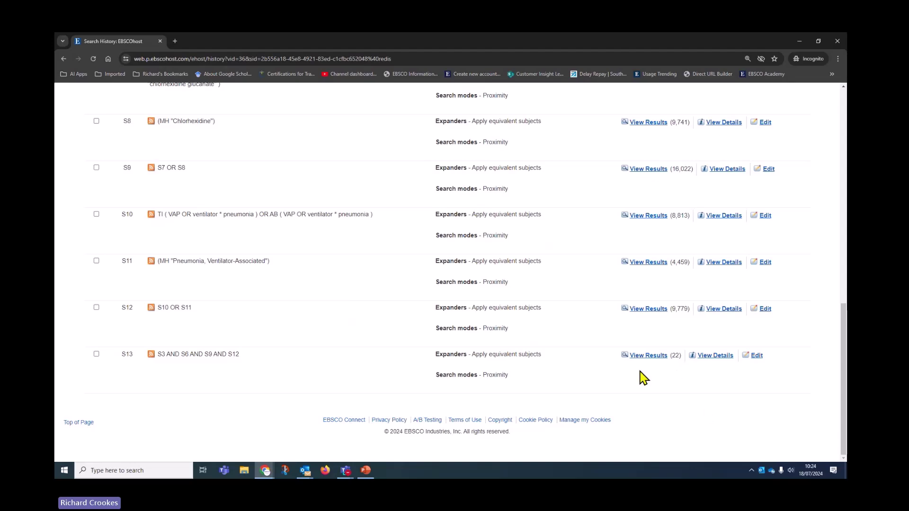
{"action": "left_click", "coordinate": [656, 358]}
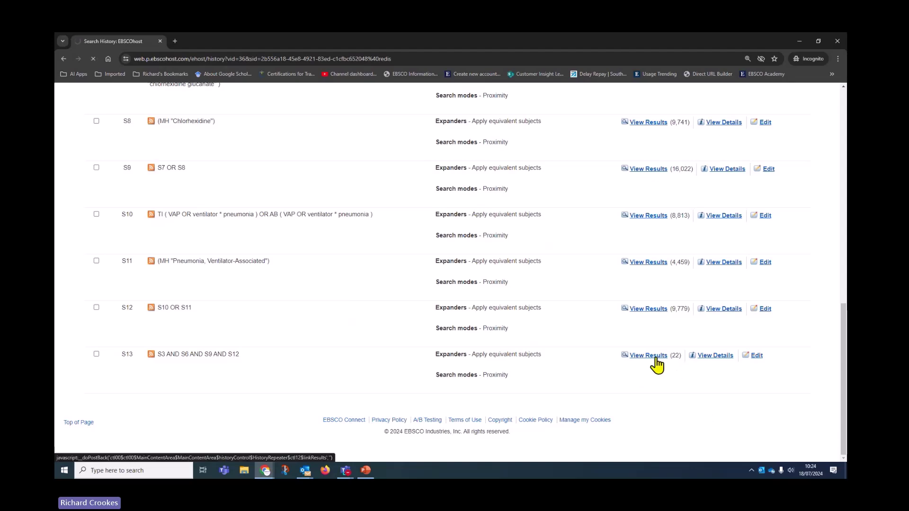
- Add results 1–22 to My Folder from the Share menu, then open Folder View
{"action": "scroll", "coordinate": [556, 293], "scroll_direction": "up", "scroll_amount": 15}
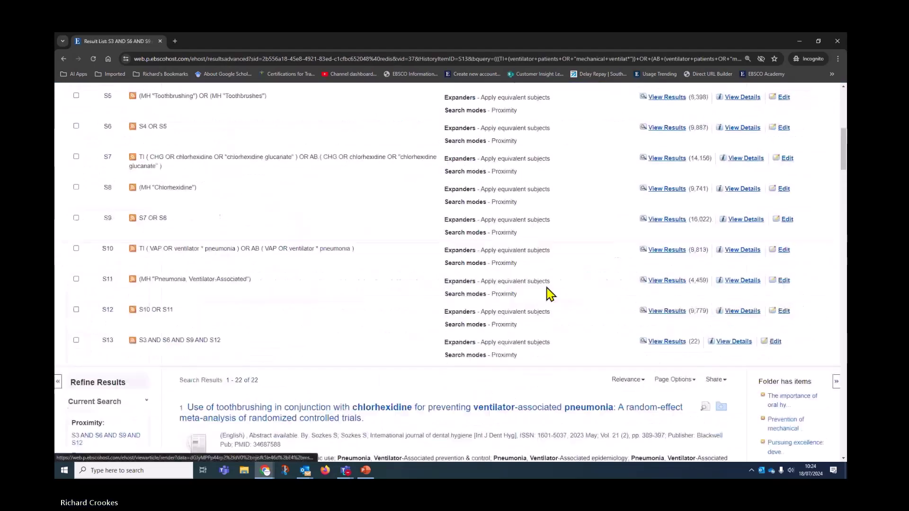
{"action": "left_click", "coordinate": [445, 187]}
{"action": "scroll", "coordinate": [523, 318], "scroll_direction": "down", "scroll_amount": 15}
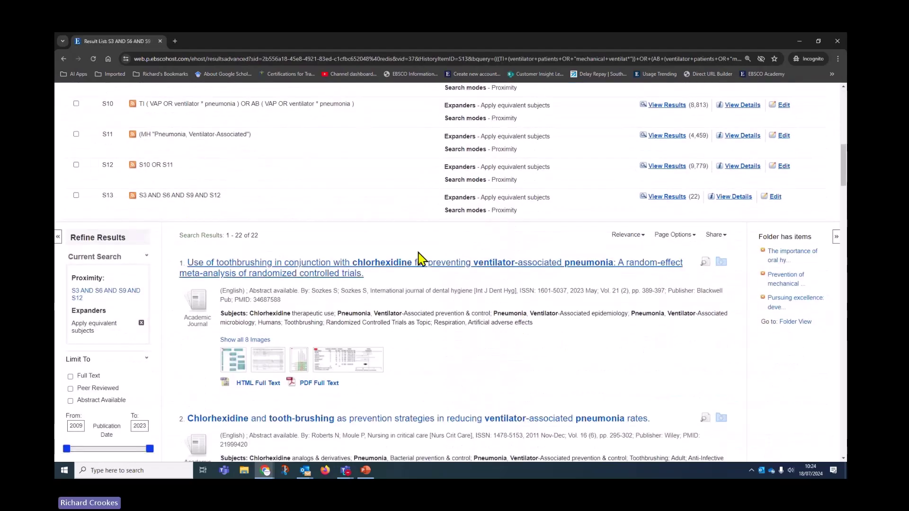
{"action": "left_click", "coordinate": [715, 236]}
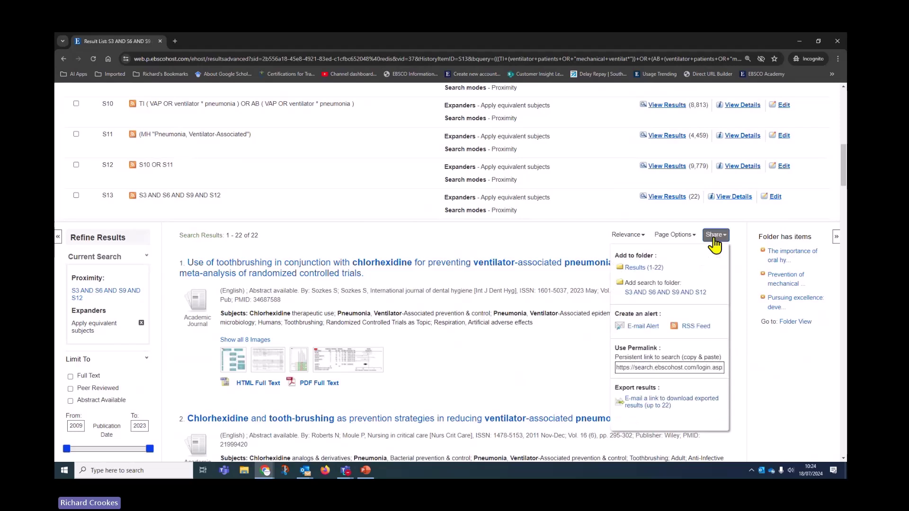
{"action": "left_click", "coordinate": [643, 268]}
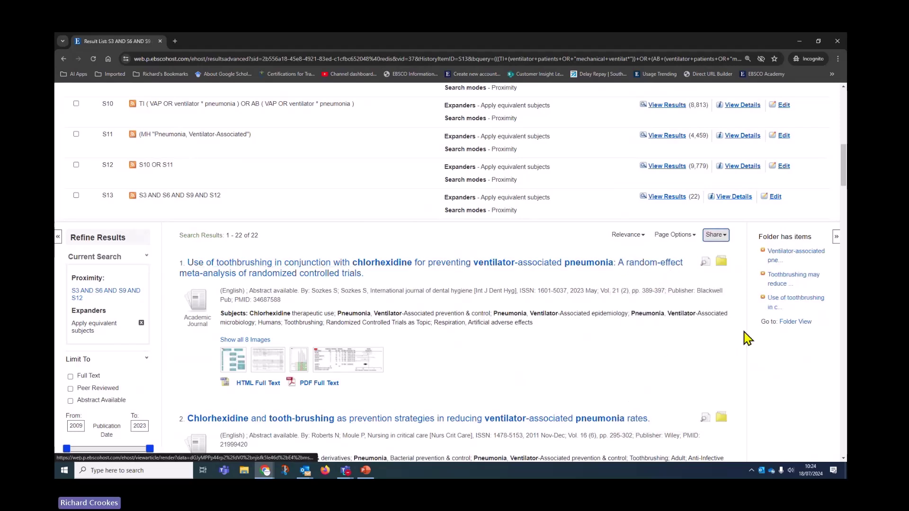
{"action": "left_click", "coordinate": [800, 323]}
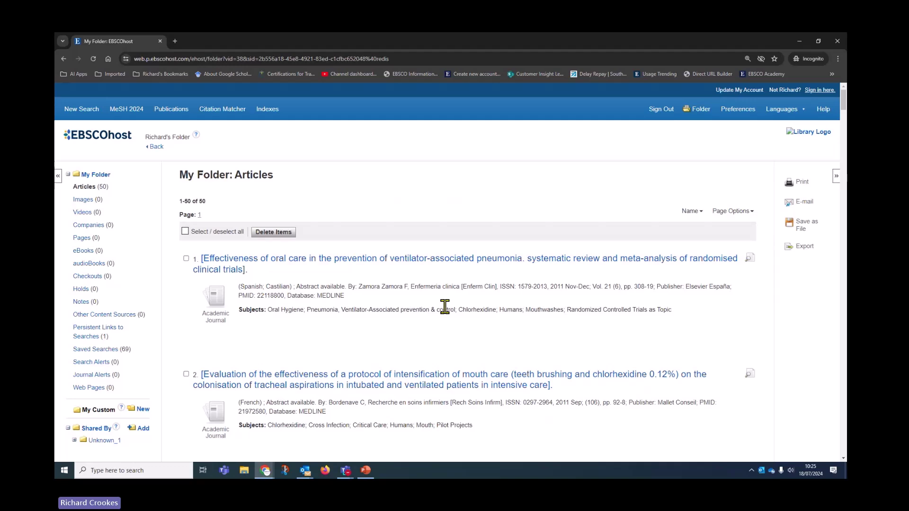
- Look through the 50 folder articles, select all for export, then go back to MEDLINE
{"action": "scroll", "coordinate": [532, 351], "scroll_direction": "down", "scroll_amount": 5}
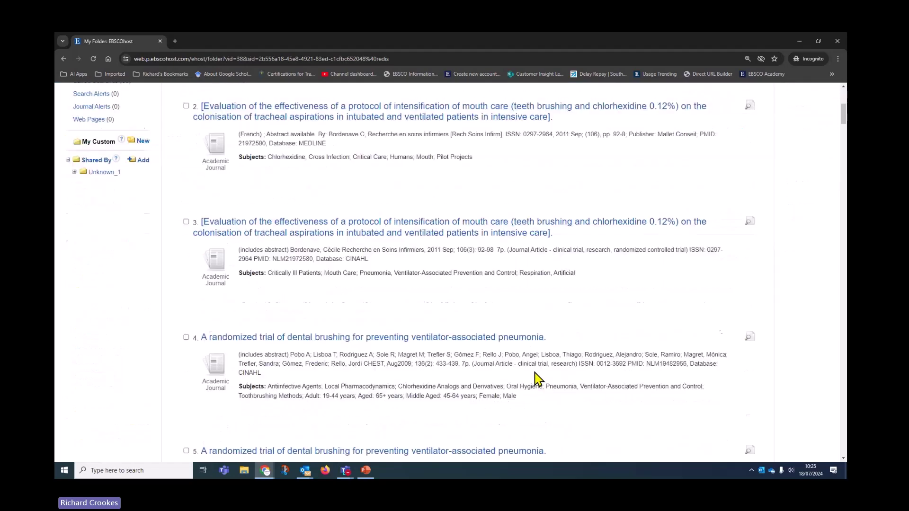
{"action": "scroll", "coordinate": [537, 377], "scroll_direction": "up", "scroll_amount": 6}
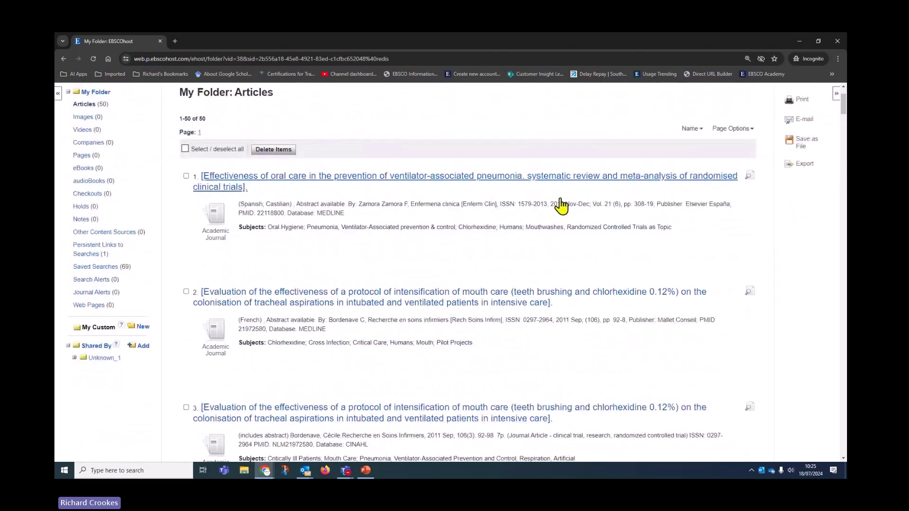
{"action": "scroll", "coordinate": [552, 347], "scroll_direction": "up", "scroll_amount": 2}
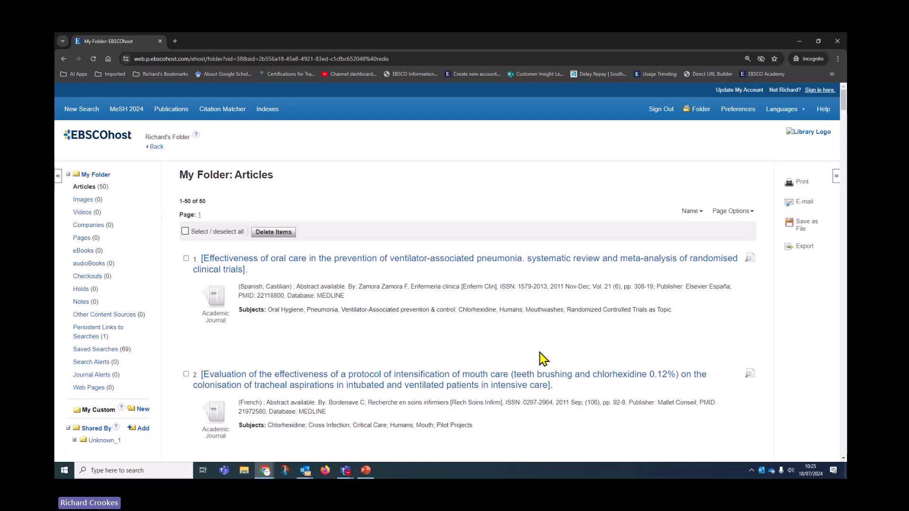
{"action": "left_click", "coordinate": [184, 231]}
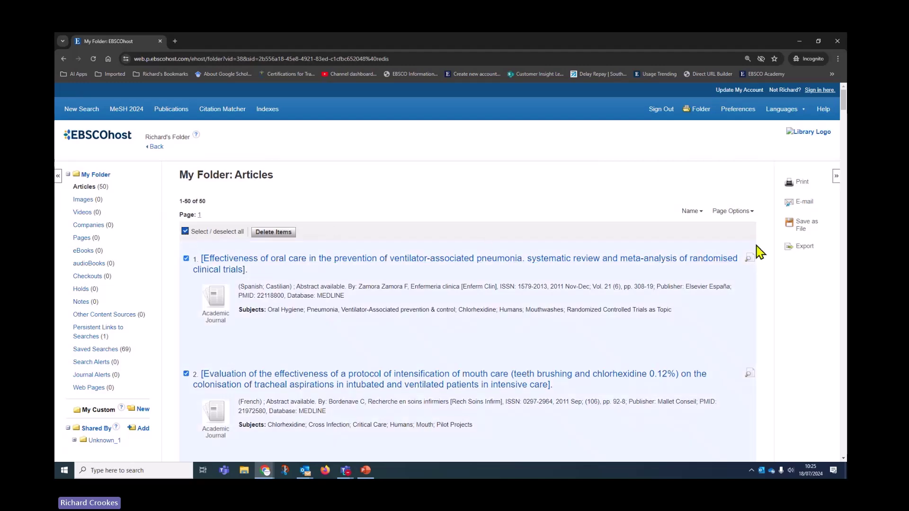
{"action": "left_click", "coordinate": [803, 247]}
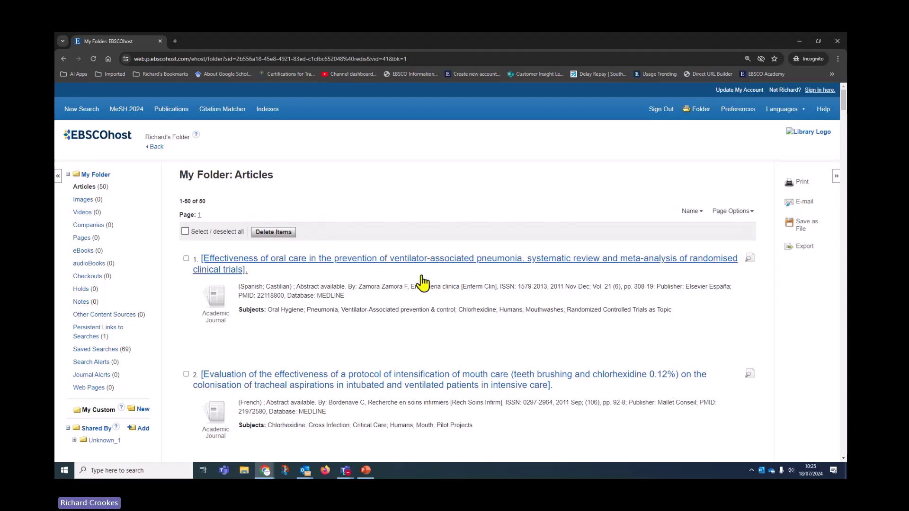
{"action": "left_click", "coordinate": [89, 111]}
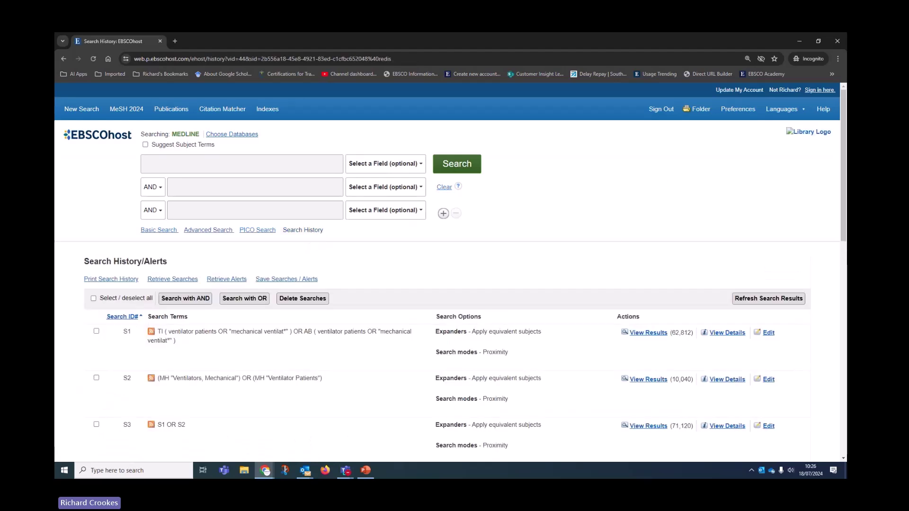
- Reopen the 22 results of search S13 from the history
{"action": "key", "text": "alt+Tab"}
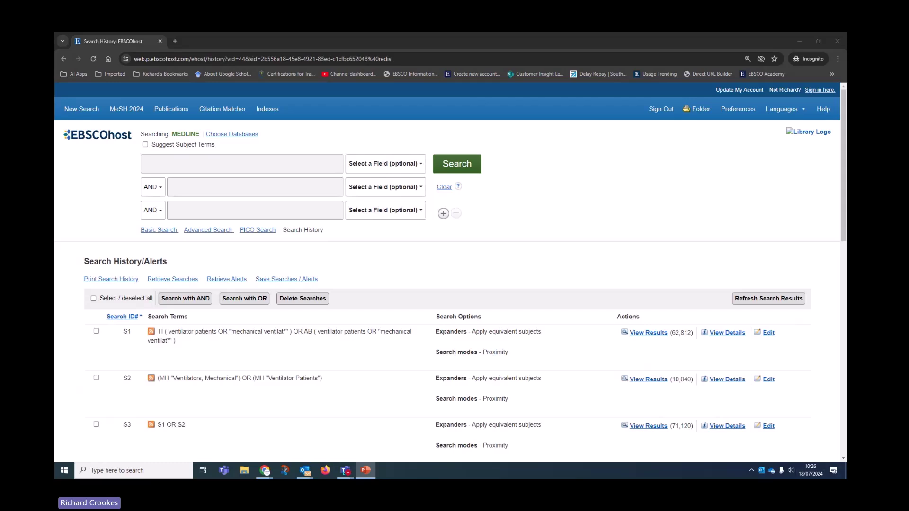
{"action": "key", "text": "alt+Tab"}
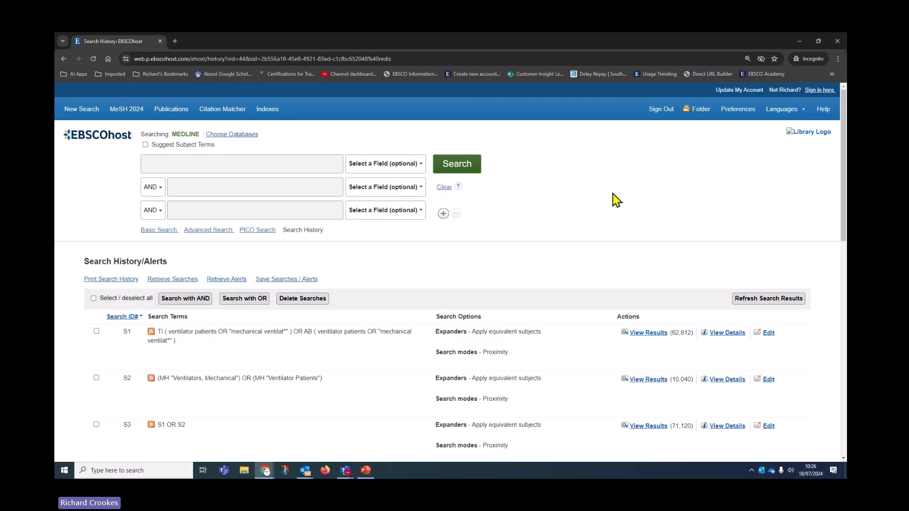
{"action": "scroll", "coordinate": [615, 204], "scroll_direction": "down", "scroll_amount": 1}
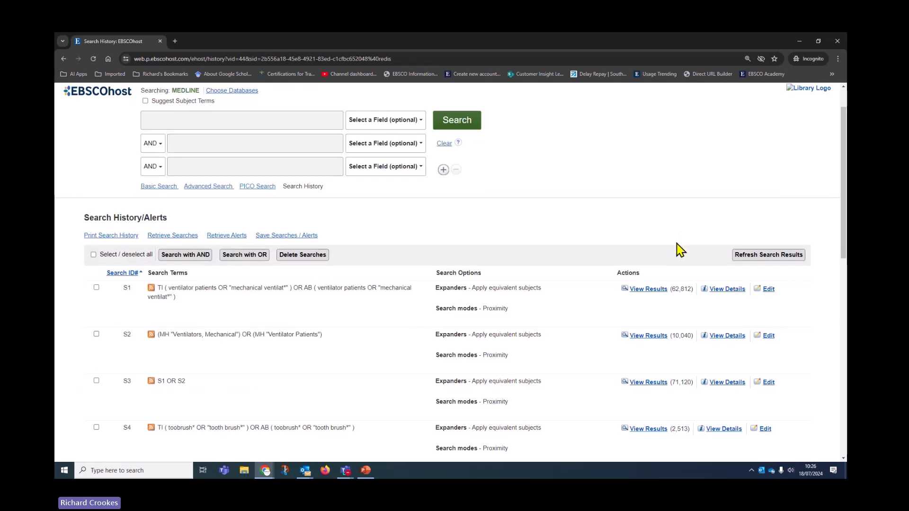
{"action": "scroll", "coordinate": [662, 251], "scroll_direction": "down", "scroll_amount": 9}
{"action": "scroll", "coordinate": [663, 249], "scroll_direction": "down", "scroll_amount": 2}
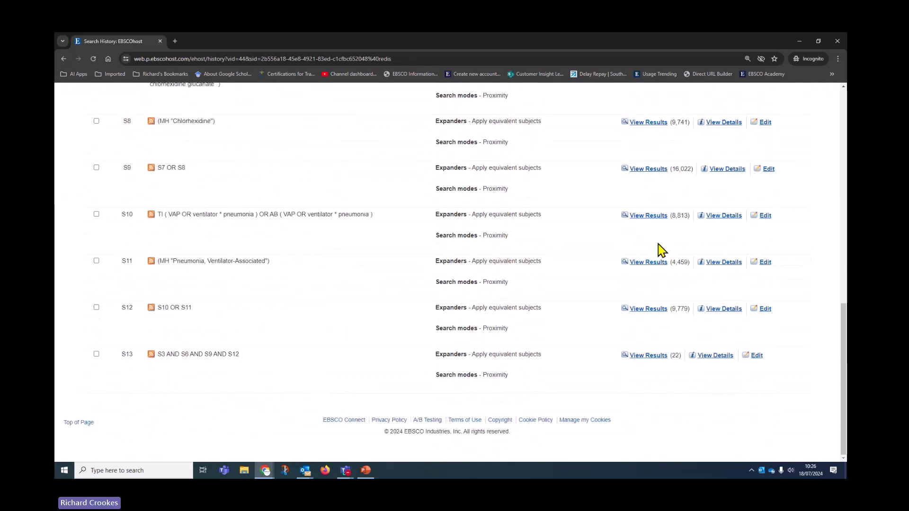
{"action": "left_click", "coordinate": [646, 355]}
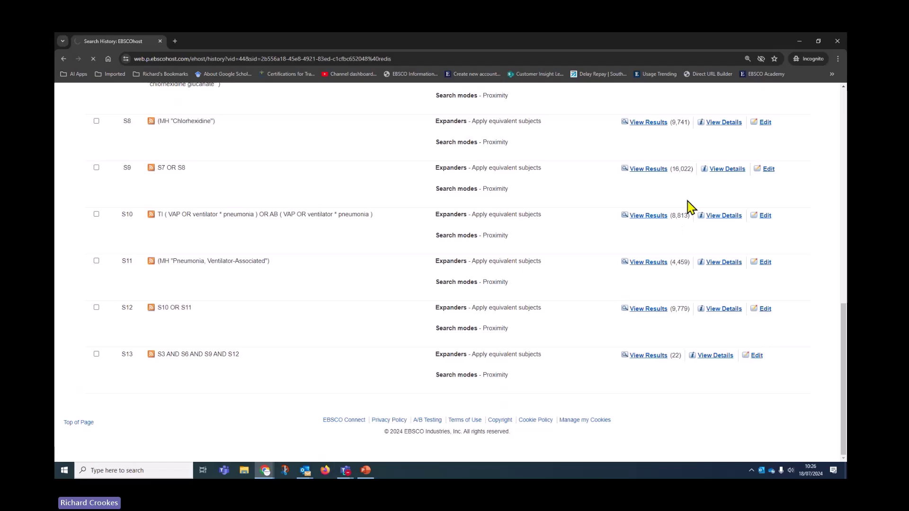
- Clear the S3 AND S6 AND S9 AND S12 query from the main search box
{"action": "scroll", "coordinate": [559, 229], "scroll_direction": "up", "scroll_amount": 3}
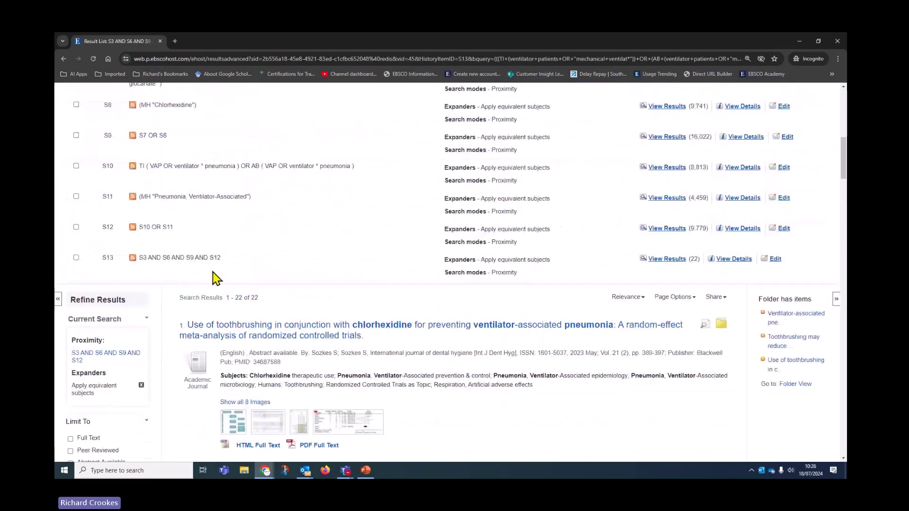
{"action": "scroll", "coordinate": [312, 256], "scroll_direction": "up", "scroll_amount": 8}
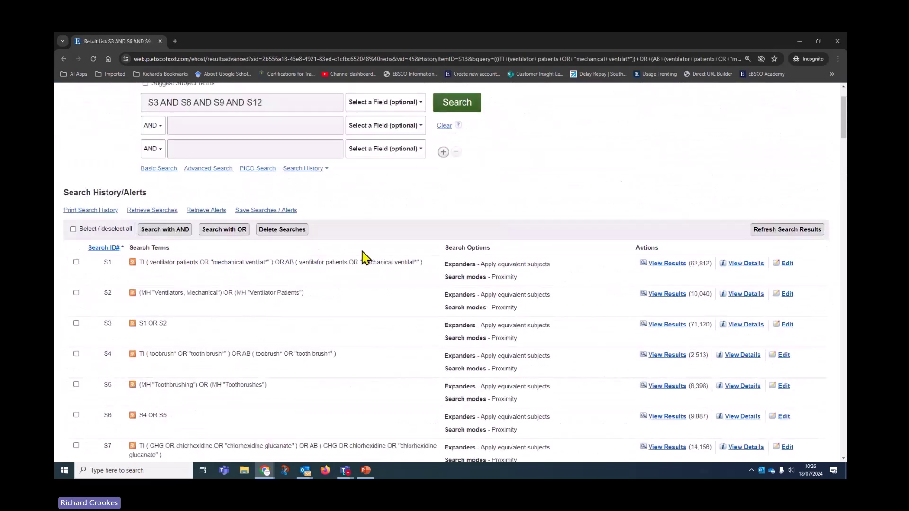
{"action": "left_click", "coordinate": [444, 125]}
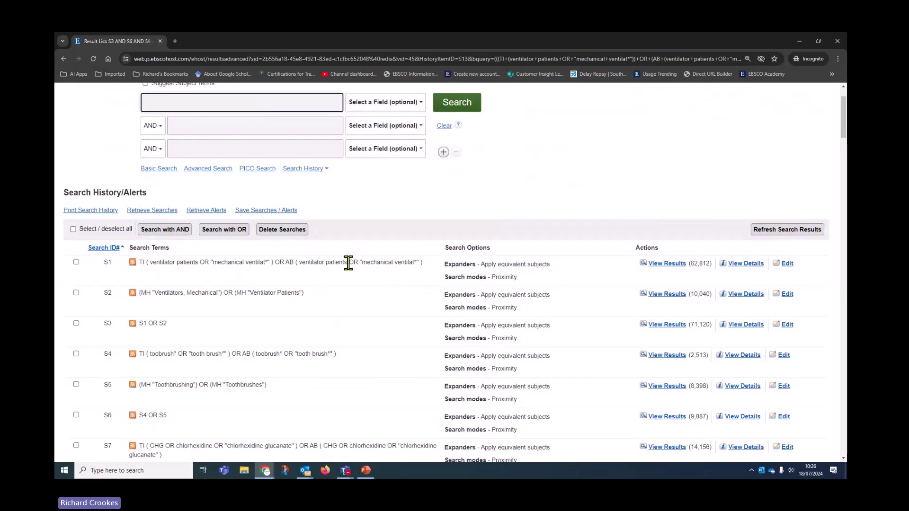
{"action": "scroll", "coordinate": [348, 263], "scroll_direction": "down", "scroll_amount": 1}
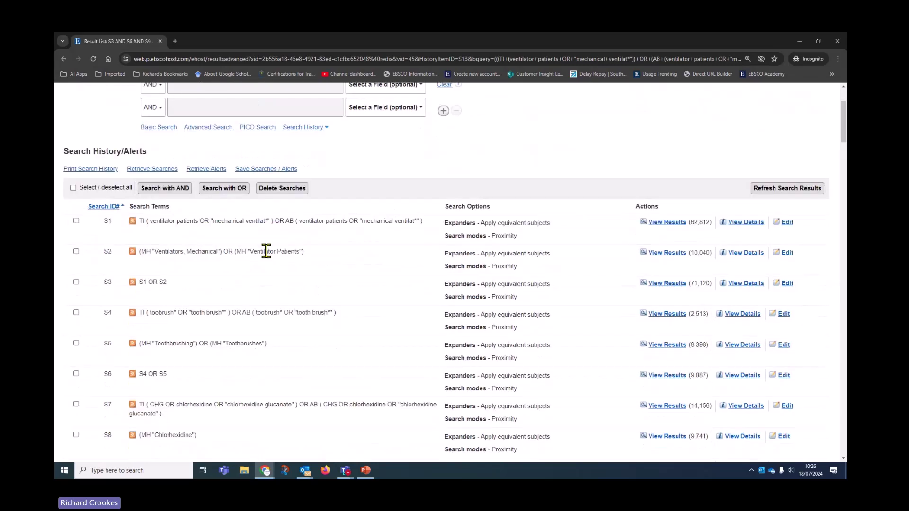
{"action": "left_click", "coordinate": [88, 170]}
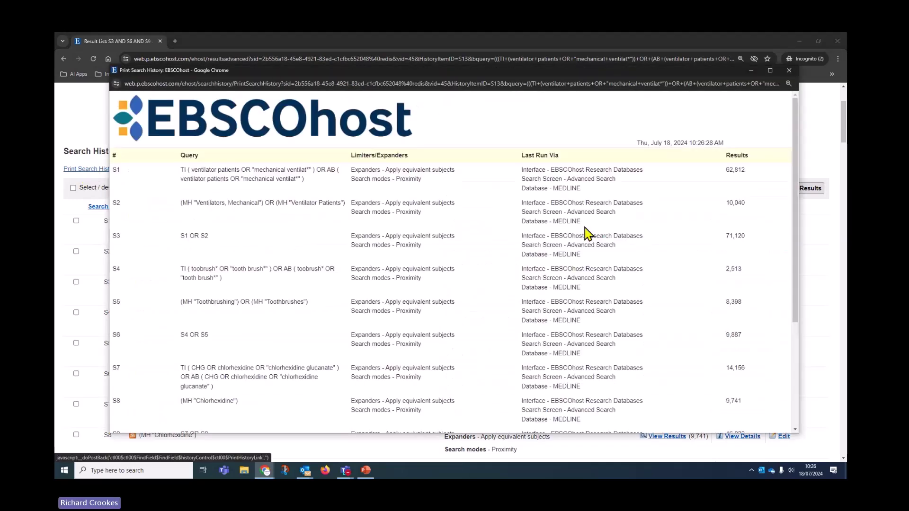
{"action": "scroll", "coordinate": [454, 242], "scroll_direction": "down", "scroll_amount": 3}
{"action": "right_click", "coordinate": [452, 239]}
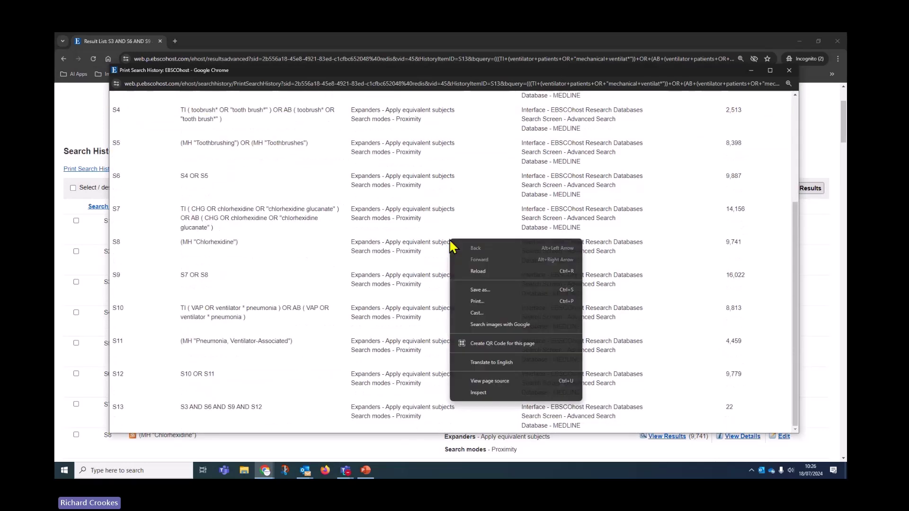
{"action": "left_click", "coordinate": [477, 301]}
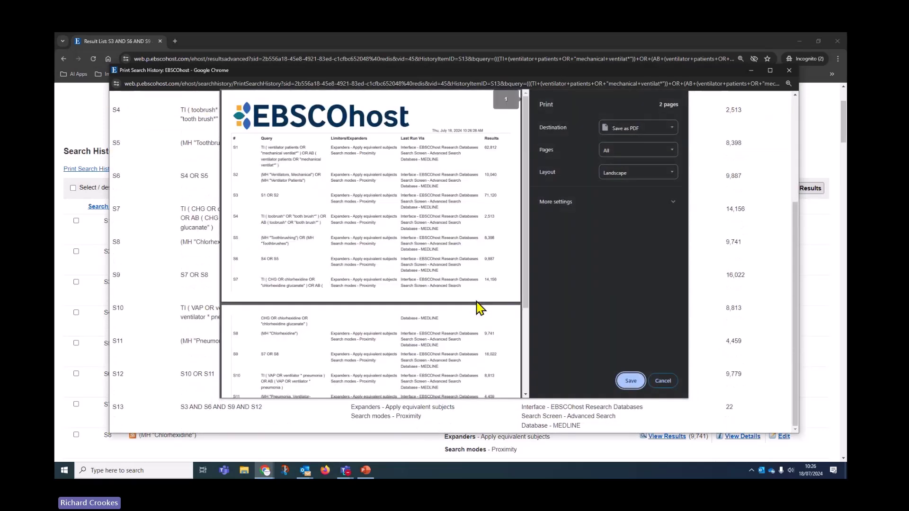
{"action": "left_click", "coordinate": [639, 129]}
{"action": "left_click", "coordinate": [637, 140]}
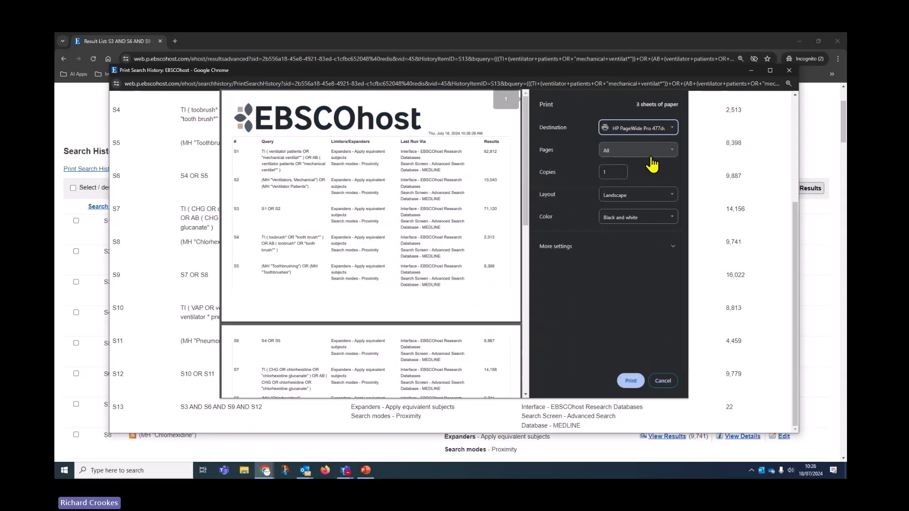
{"action": "left_click", "coordinate": [621, 221]}
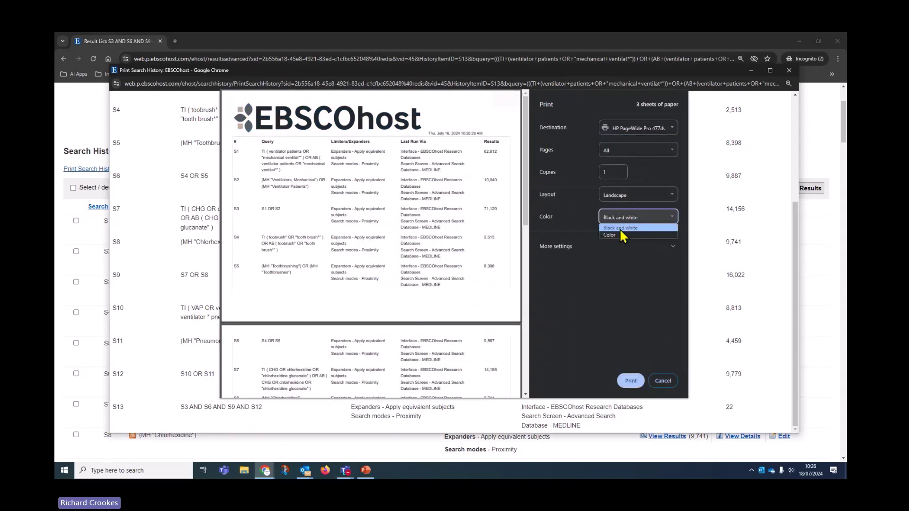
{"action": "left_click", "coordinate": [615, 237]}
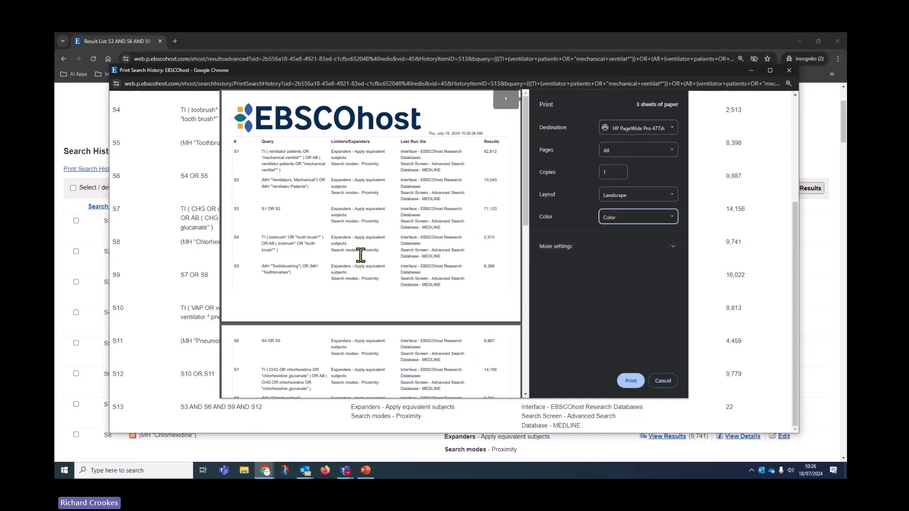
{"action": "left_click", "coordinate": [668, 383]}
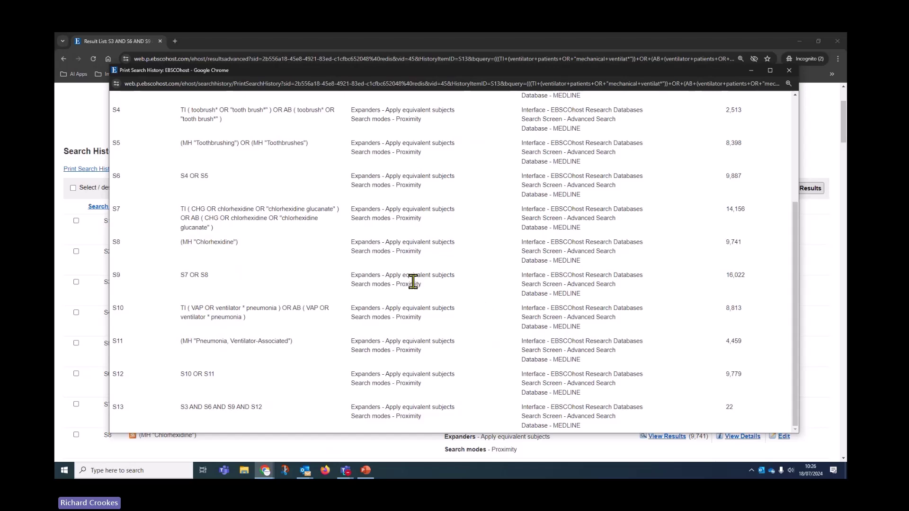
{"action": "scroll", "coordinate": [423, 277], "scroll_direction": "up", "scroll_amount": 2}
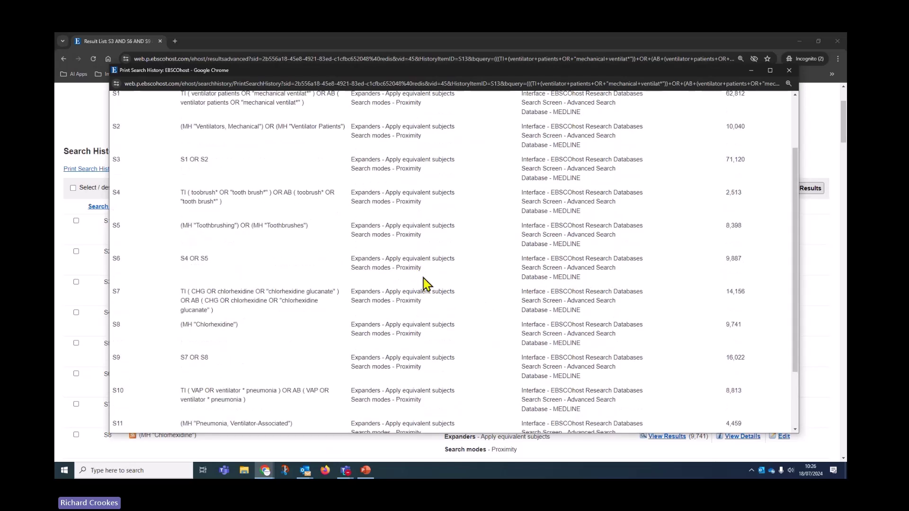
{"action": "left_click", "coordinate": [789, 70]}
- Open the chlorhexidine title/abstract search S7 for editing from the history table
{"action": "scroll", "coordinate": [426, 284], "scroll_direction": "up", "scroll_amount": 3}
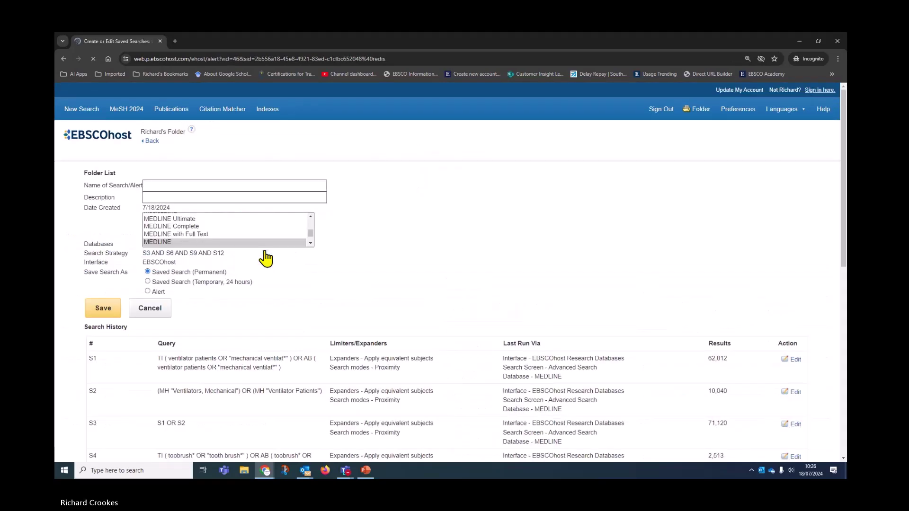
{"action": "scroll", "coordinate": [489, 288], "scroll_direction": "down", "scroll_amount": 5}
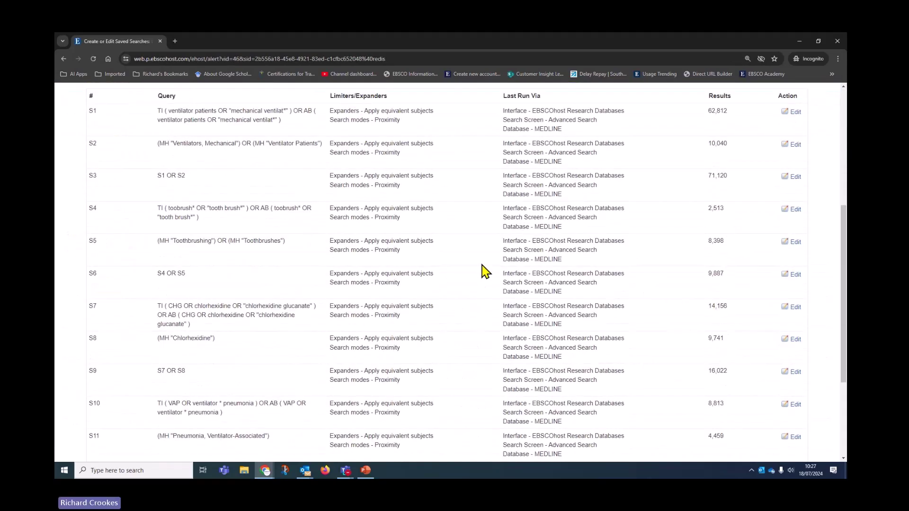
{"action": "scroll", "coordinate": [485, 271], "scroll_direction": "up", "scroll_amount": 2}
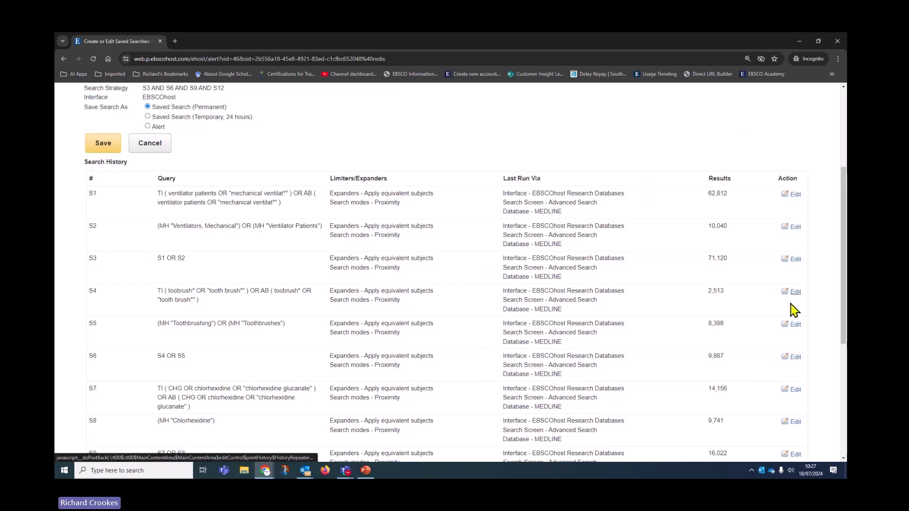
{"action": "scroll", "coordinate": [696, 310], "scroll_direction": "down", "scroll_amount": 2}
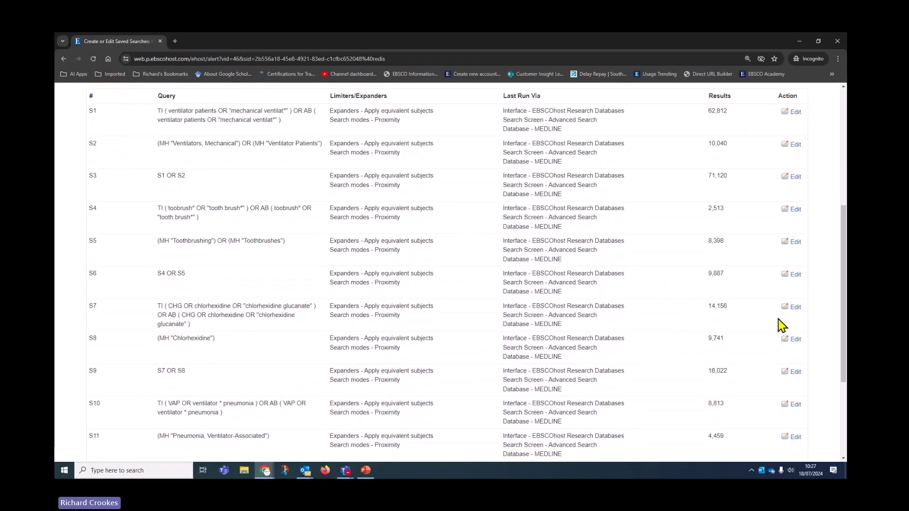
{"action": "left_click", "coordinate": [795, 307]}
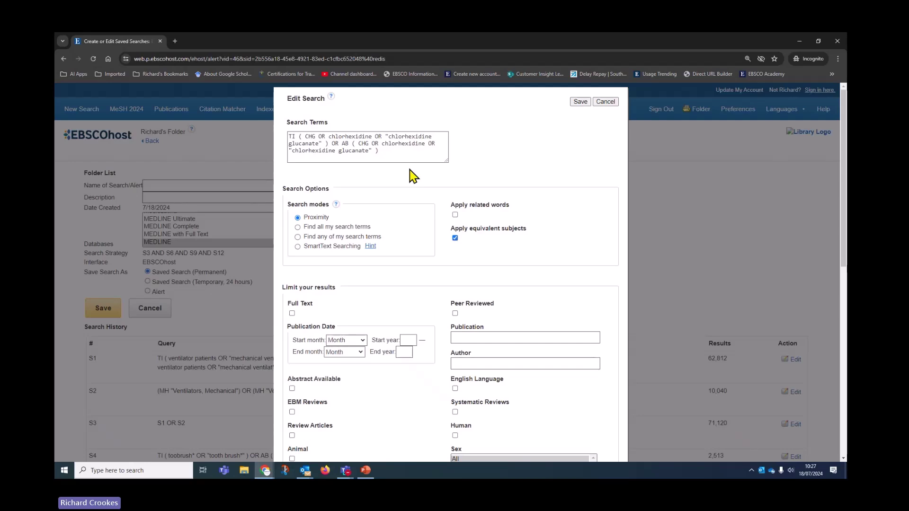
- Cancel S7's edit and add an English Language limiter to S13, cutting 22 results to 20
{"action": "left_click", "coordinate": [604, 101]}
{"action": "scroll", "coordinate": [552, 260], "scroll_direction": "down", "scroll_amount": 8}
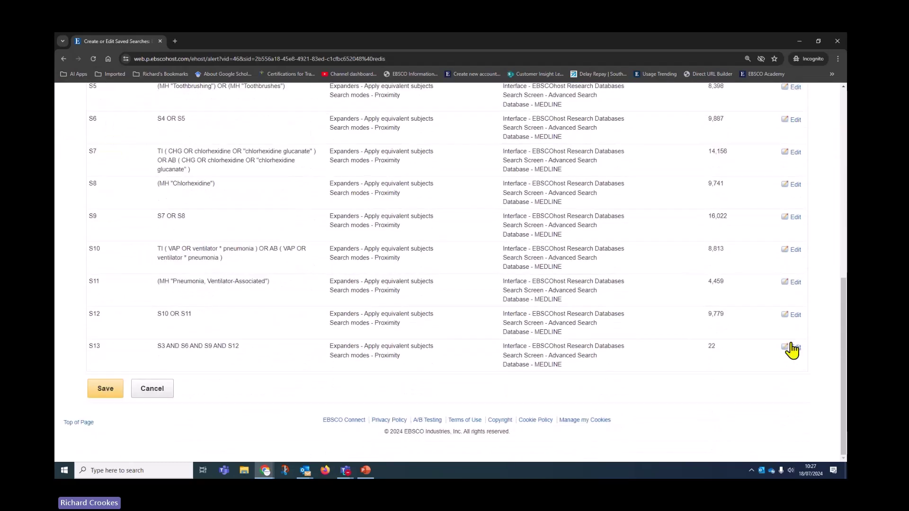
{"action": "left_click", "coordinate": [789, 347]}
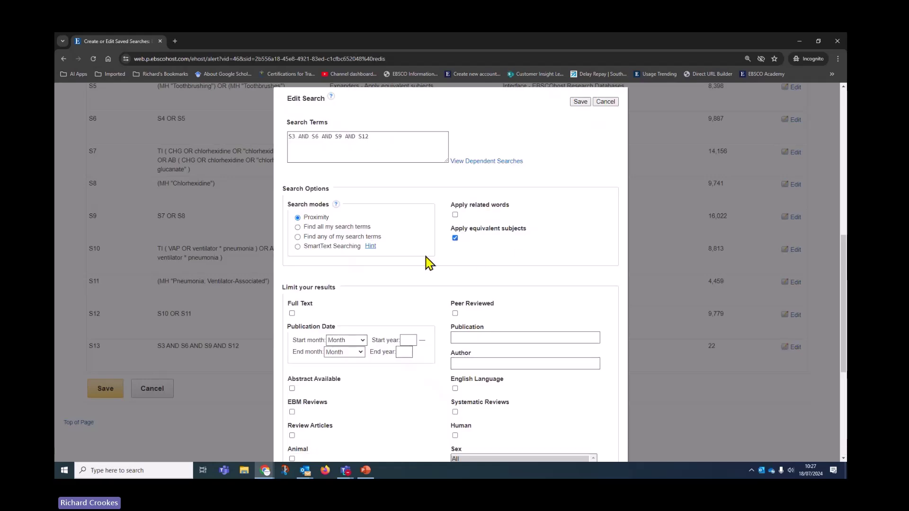
{"action": "scroll", "coordinate": [406, 262], "scroll_direction": "down", "scroll_amount": 3}
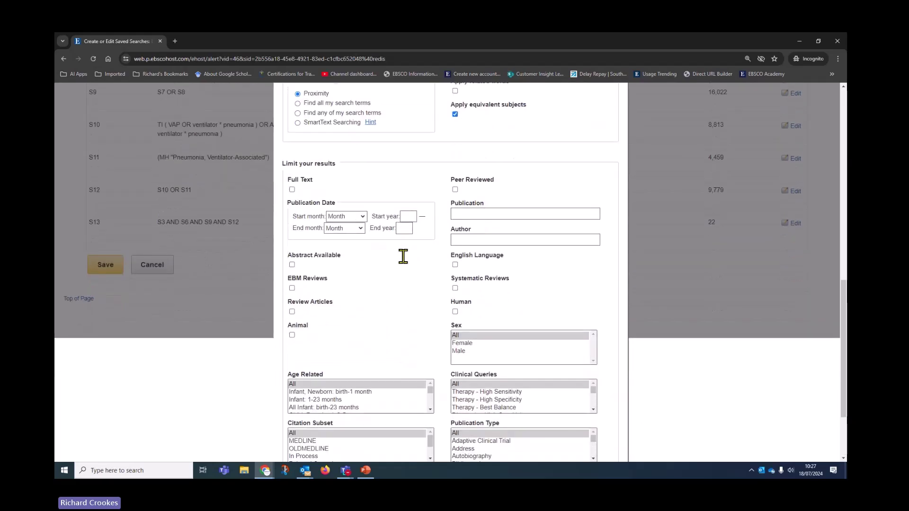
{"action": "left_click", "coordinate": [455, 264]}
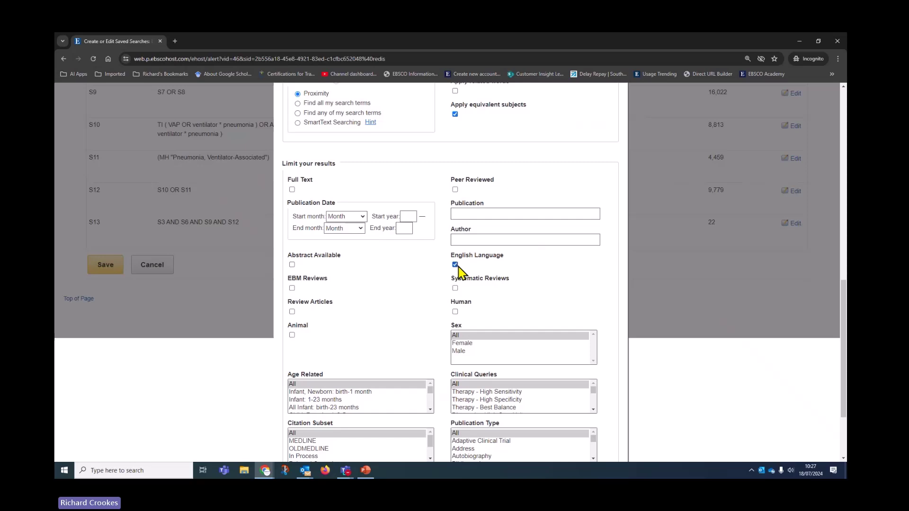
{"action": "scroll", "coordinate": [503, 331], "scroll_direction": "down", "scroll_amount": 2}
{"action": "scroll", "coordinate": [503, 353], "scroll_direction": "down", "scroll_amount": 2}
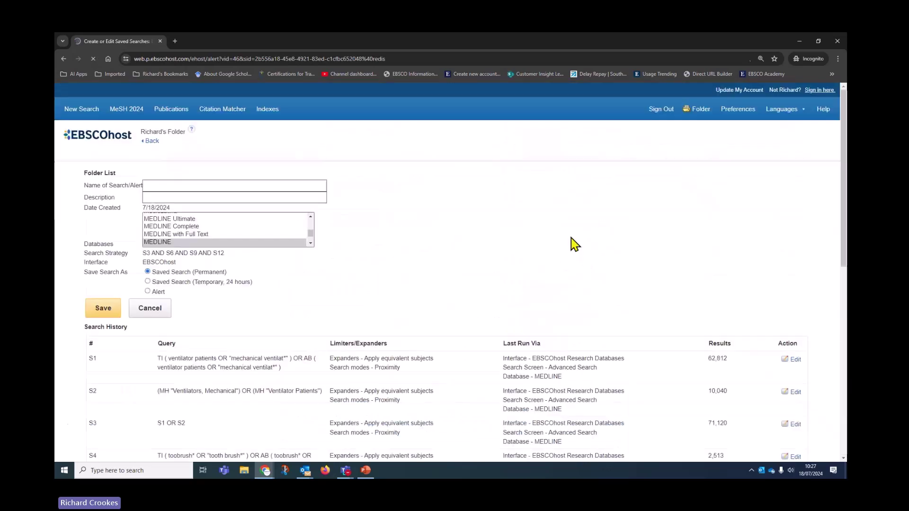
{"action": "scroll", "coordinate": [497, 283], "scroll_direction": "down", "scroll_amount": 2}
{"action": "scroll", "coordinate": [493, 284], "scroll_direction": "down", "scroll_amount": 7}
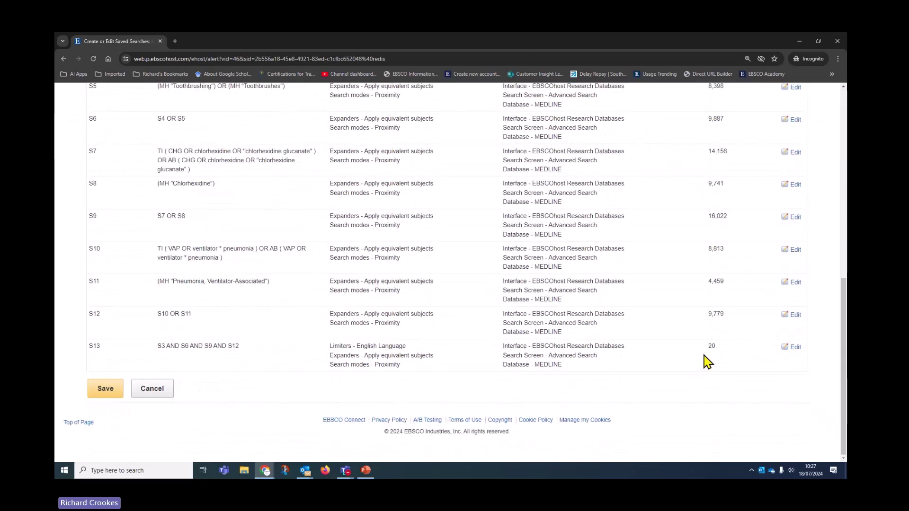
- Name the search 'VAP & Oral Hygiene MEDLINE' and choose Saved Search (Temporary, 24 hours)
{"action": "scroll", "coordinate": [520, 334], "scroll_direction": "up", "scroll_amount": 8}
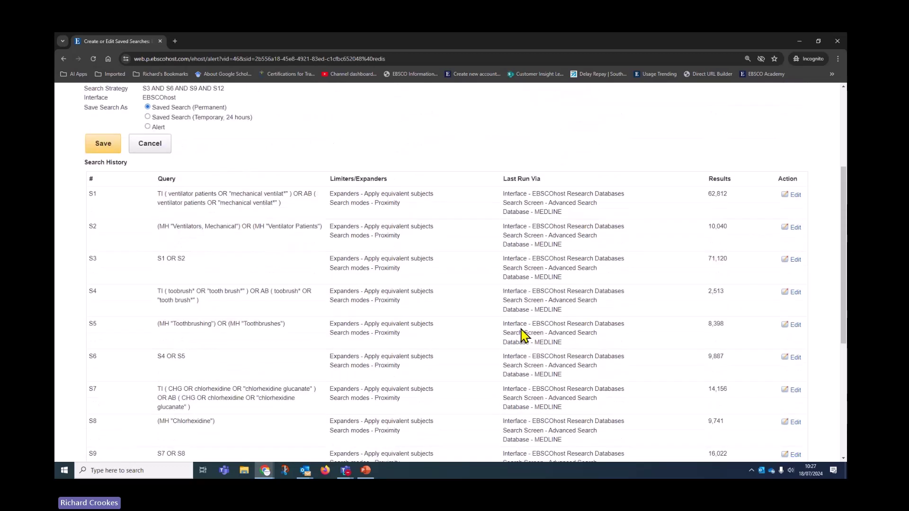
{"action": "scroll", "coordinate": [521, 328], "scroll_direction": "up", "scroll_amount": 1}
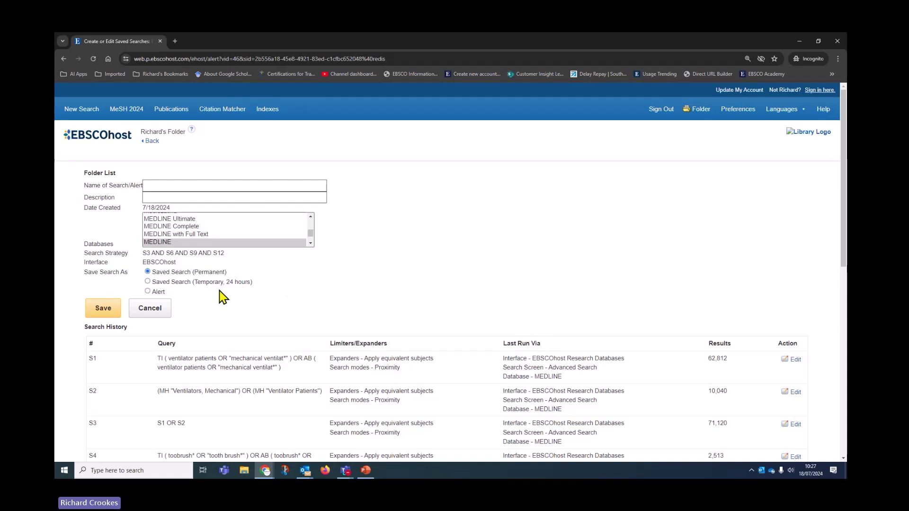
{"action": "left_click", "coordinate": [242, 184]}
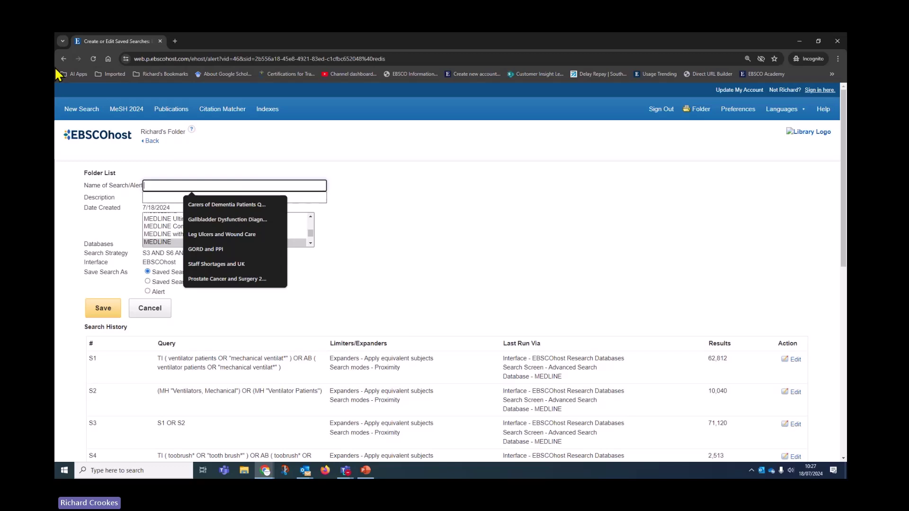
{"action": "type", "text": "VAP "}
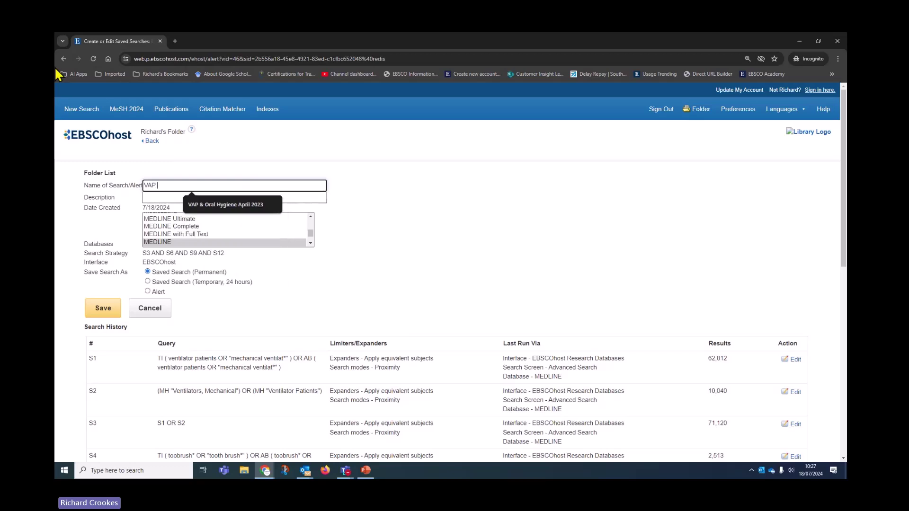
{"action": "type", "text": "and"}
{"action": "key", "text": "BackSpace"}
{"action": "type", "text": "& Oral Hygiene"}
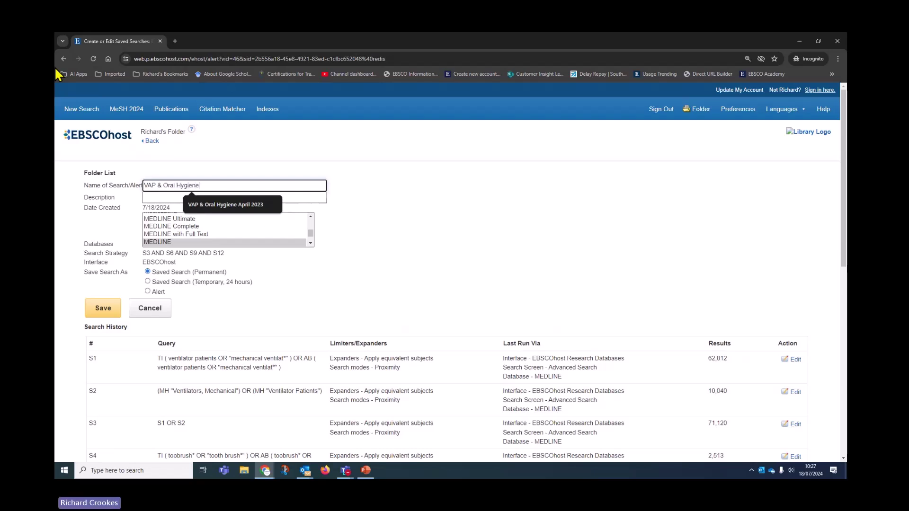
{"action": "type", "text": " MEDLINE"}
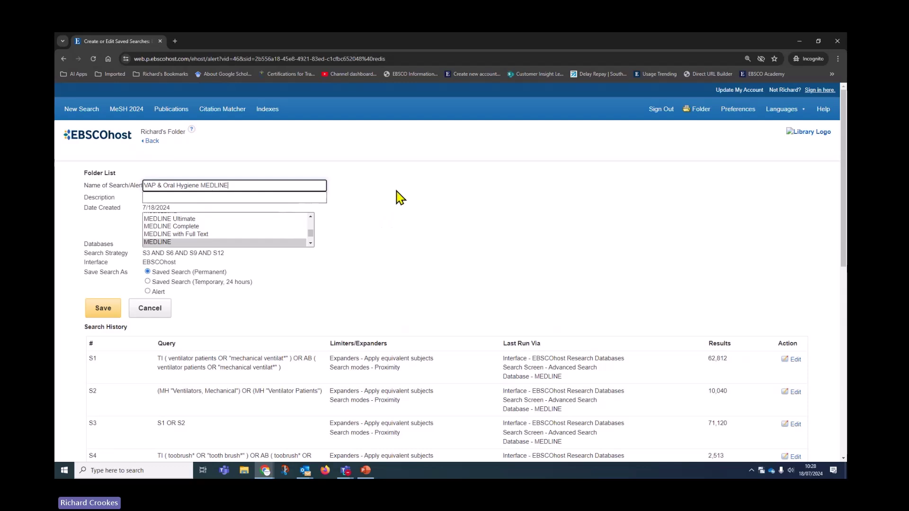
{"action": "left_click", "coordinate": [147, 281]}
- Save the search, then sort My Folder's saved searches by Date Added
{"action": "left_click", "coordinate": [111, 310]}
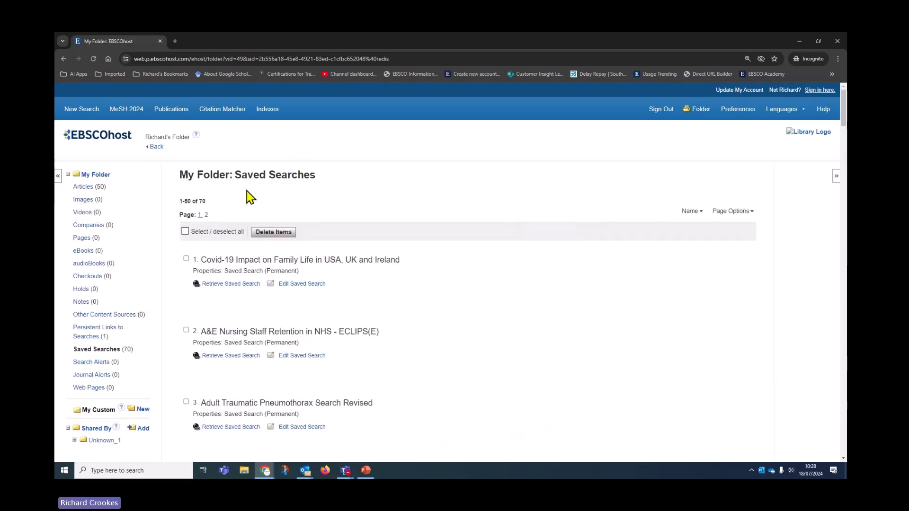
{"action": "left_click", "coordinate": [693, 219]}
{"action": "left_click", "coordinate": [655, 251]}
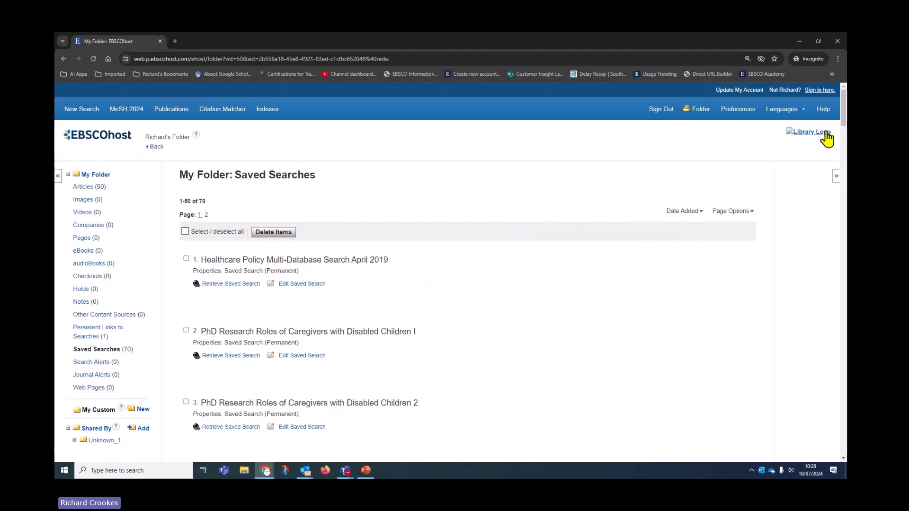
- Show page 2 of saved searches, down to 'VAP & Oral Hygiene MEDLINE' as item 70
{"action": "left_click_drag", "start_coordinate": [844, 122], "coordinate": [839, 426]}
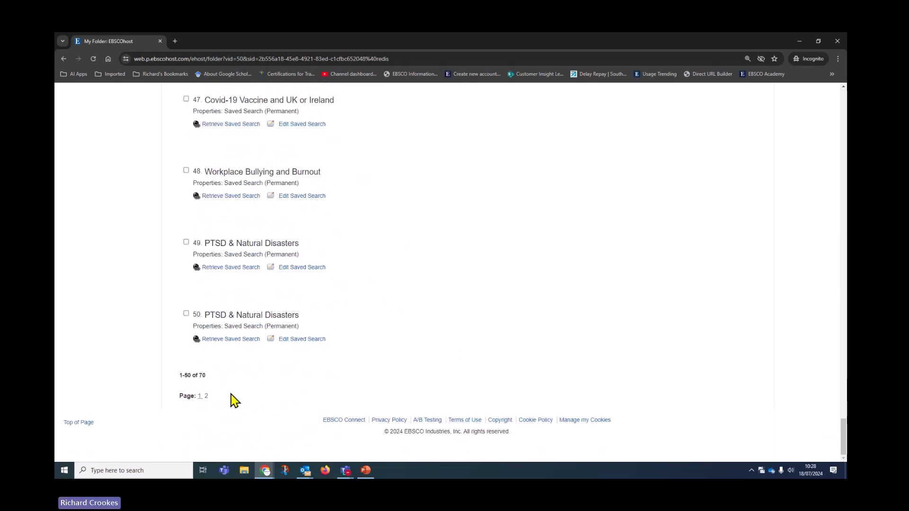
{"action": "left_click", "coordinate": [207, 397]}
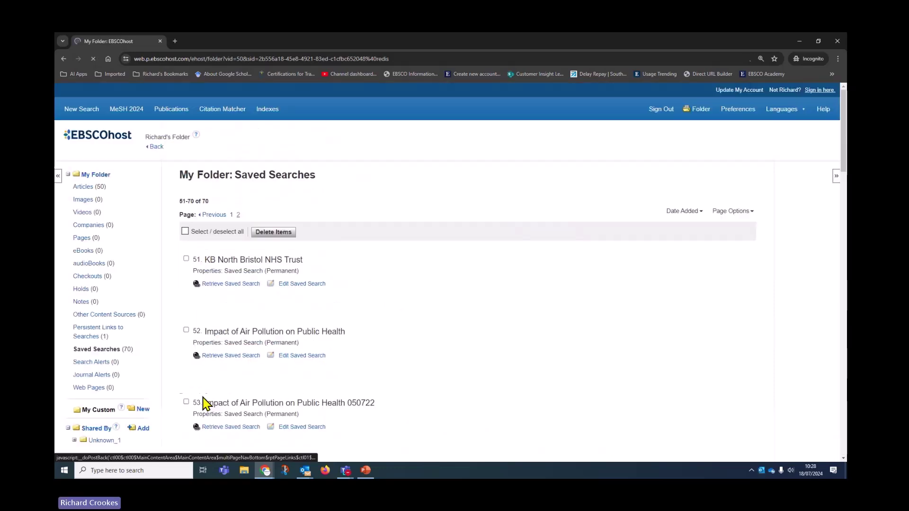
{"action": "scroll", "coordinate": [364, 301], "scroll_direction": "down", "scroll_amount": 8}
{"action": "scroll", "coordinate": [368, 304], "scroll_direction": "down", "scroll_amount": 15}
{"action": "scroll", "coordinate": [368, 304], "scroll_direction": "down", "scroll_amount": 5}
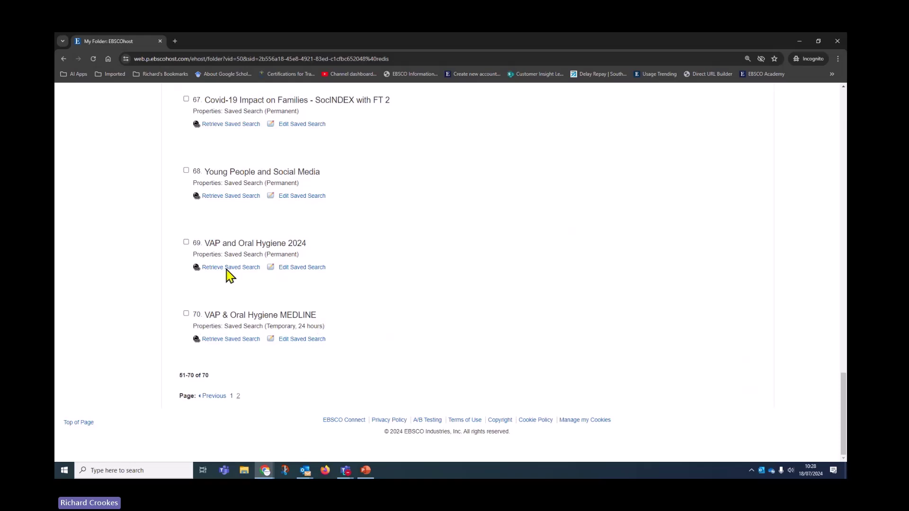
- Rename saved search item 69 from 'VAP and Oral Hygiene 2024' to 'VAP and Oral Hygiene CINAHL'
{"action": "left_click", "coordinate": [317, 269]}
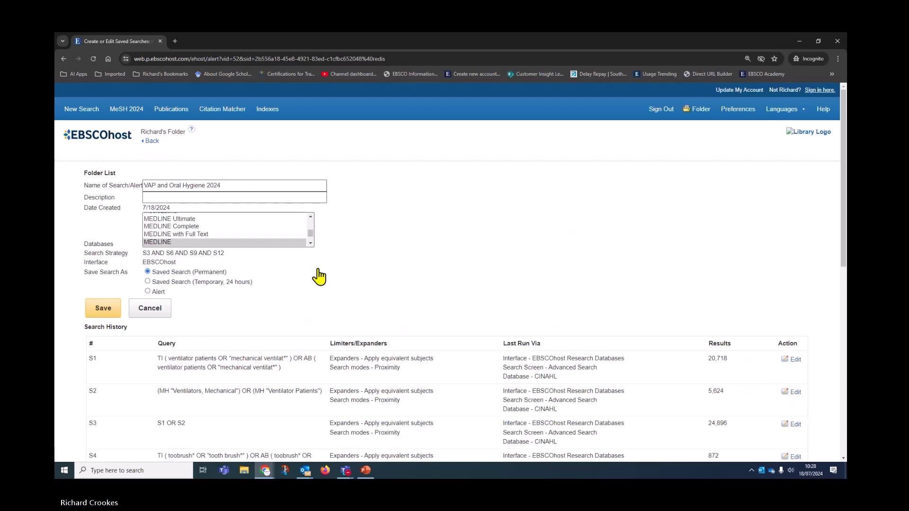
{"action": "double_click", "coordinate": [216, 188]}
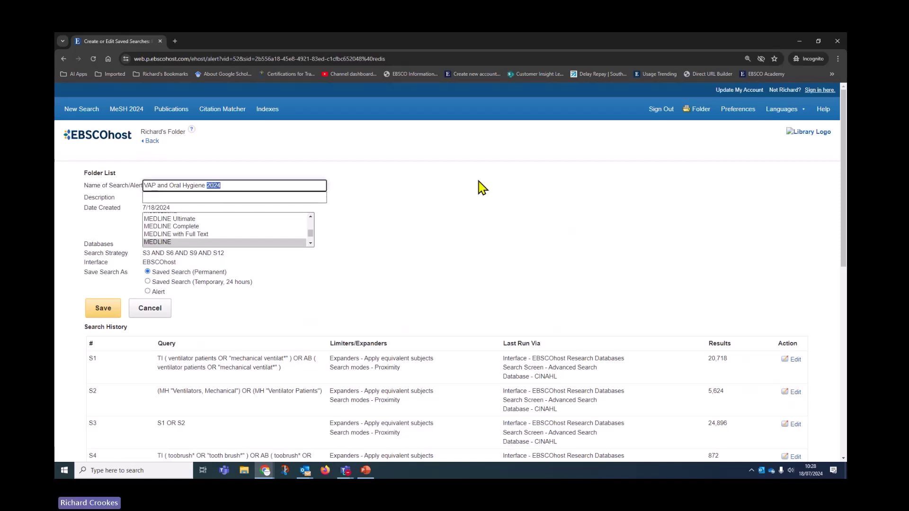
{"action": "type", "text": "Cl"}
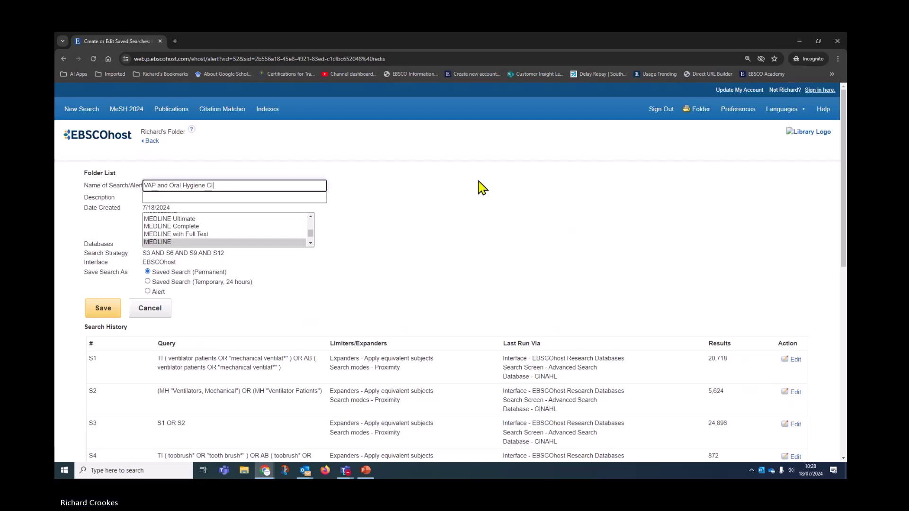
{"action": "type", "text": "AN"}
{"action": "left_click", "coordinate": [101, 313]}
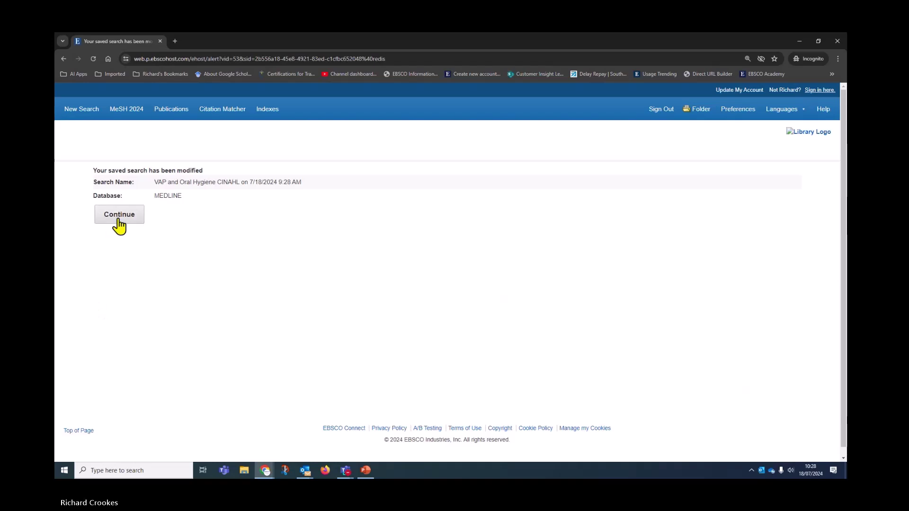
{"action": "left_click", "coordinate": [119, 219]}
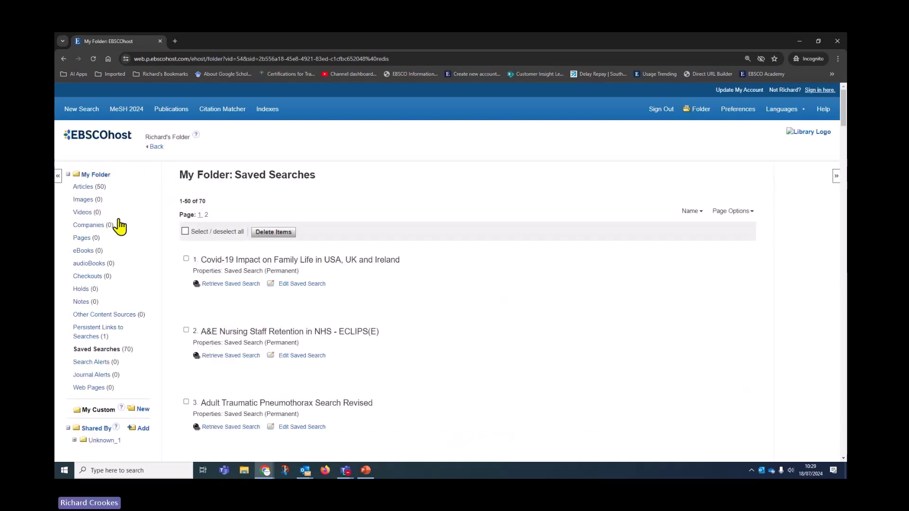
- Browse page 2 of the saved searches list
{"action": "left_click", "coordinate": [206, 215]}
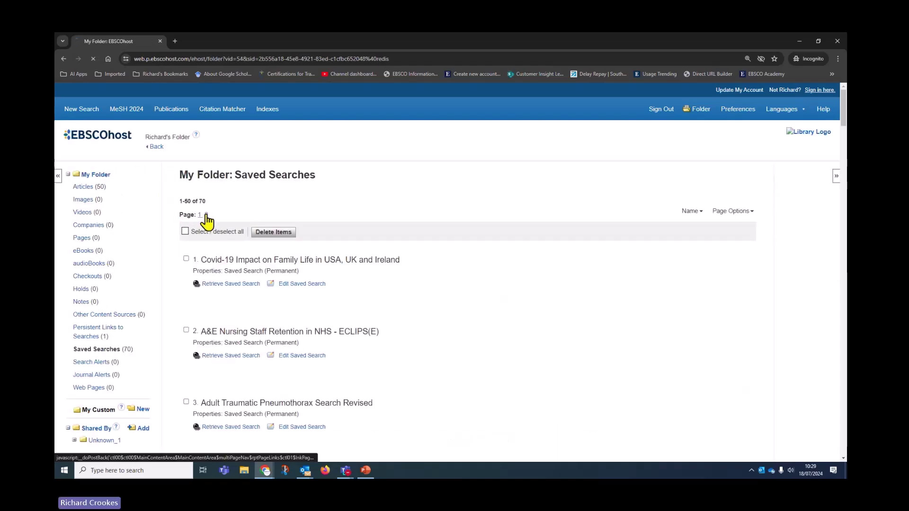
{"action": "scroll", "coordinate": [469, 388], "scroll_direction": "down", "scroll_amount": 8}
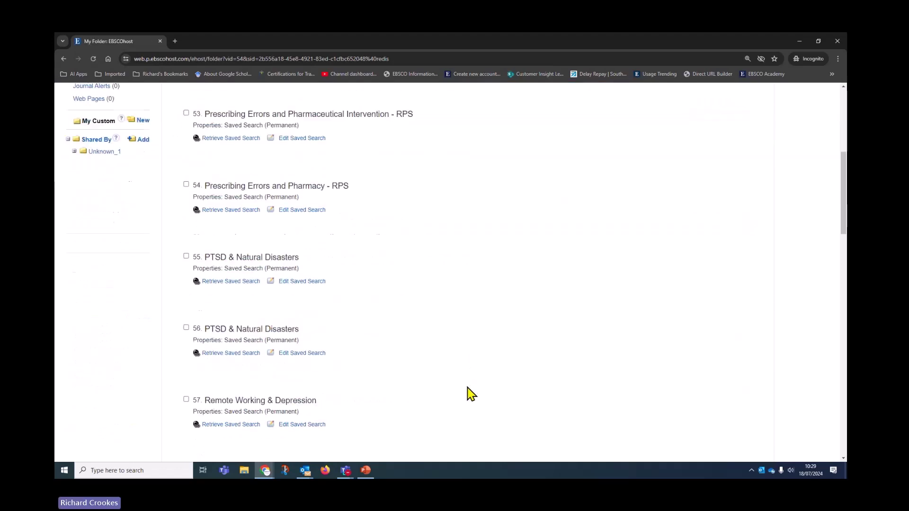
{"action": "scroll", "coordinate": [469, 397], "scroll_direction": "down", "scroll_amount": 18}
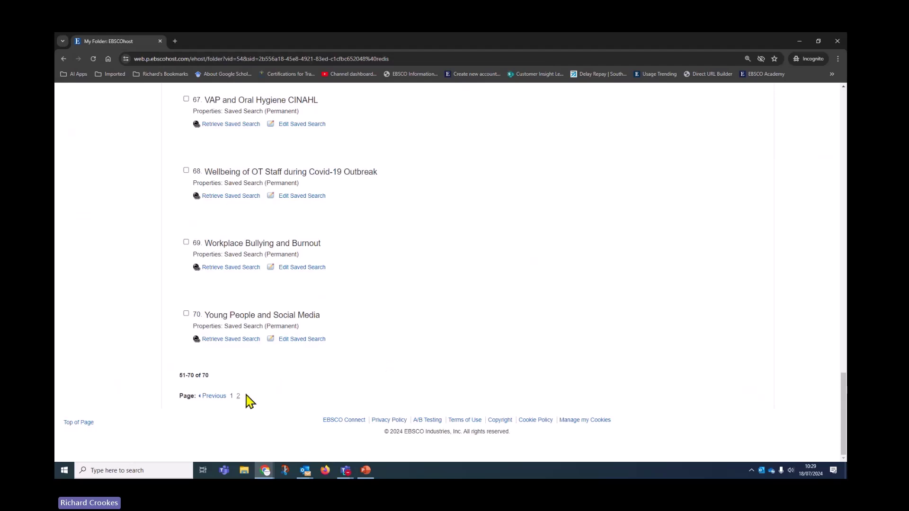
{"action": "scroll", "coordinate": [274, 400], "scroll_direction": "up", "scroll_amount": 3}
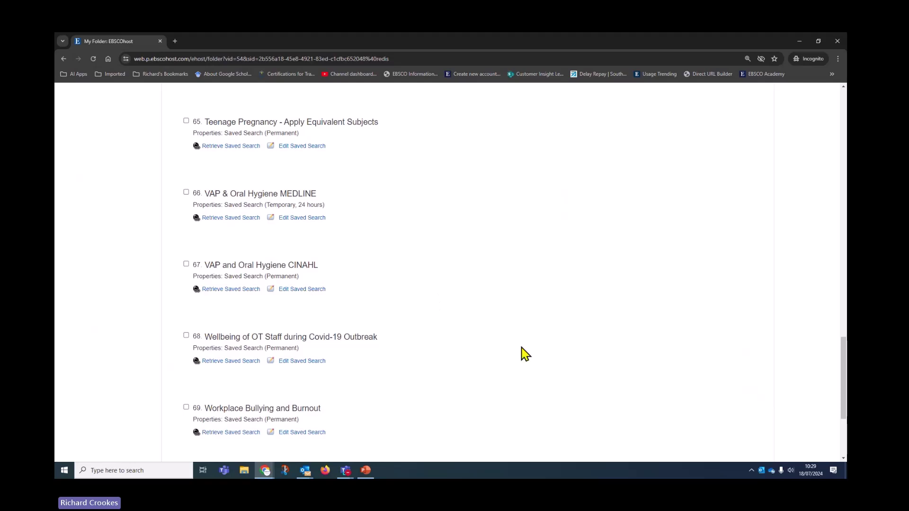
{"action": "scroll", "coordinate": [522, 354], "scroll_direction": "up", "scroll_amount": 2}
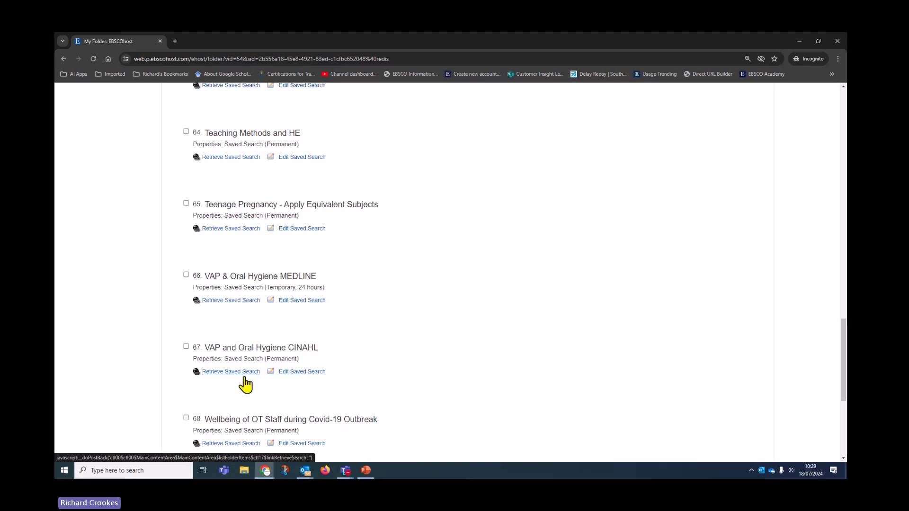
{"action": "scroll", "coordinate": [241, 382], "scroll_direction": "up", "scroll_amount": 10}
{"action": "left_click_drag", "start_coordinate": [840, 227], "coordinate": [843, 118]}
- Go back twice to the MEDLINE results and select every search history line
{"action": "left_click", "coordinate": [155, 148]}
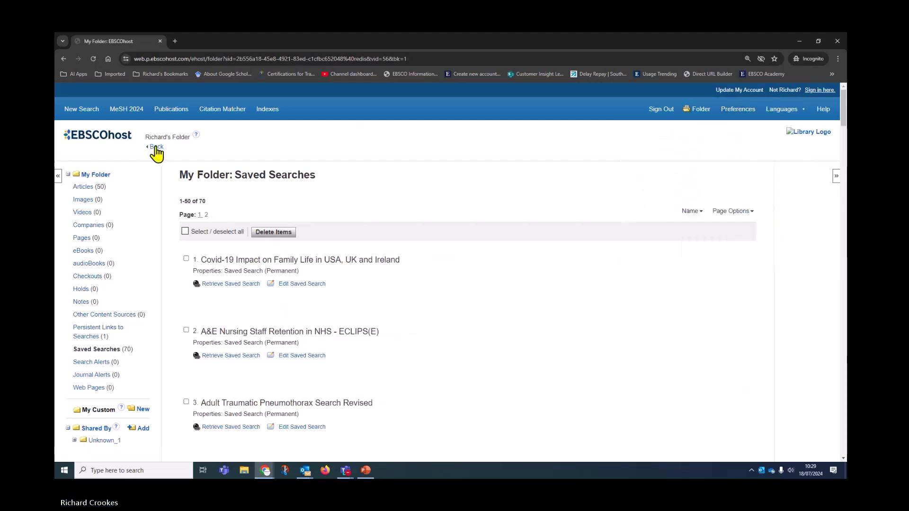
{"action": "left_click", "coordinate": [156, 149]}
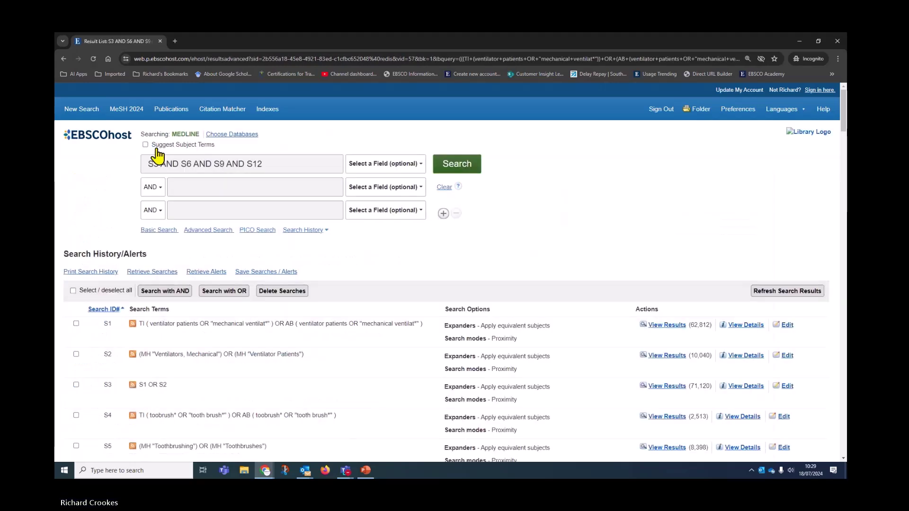
{"action": "left_click", "coordinate": [73, 290]}
- Delete every search history line and go to page 2 of the folder's saved searches
{"action": "left_click", "coordinate": [281, 291]}
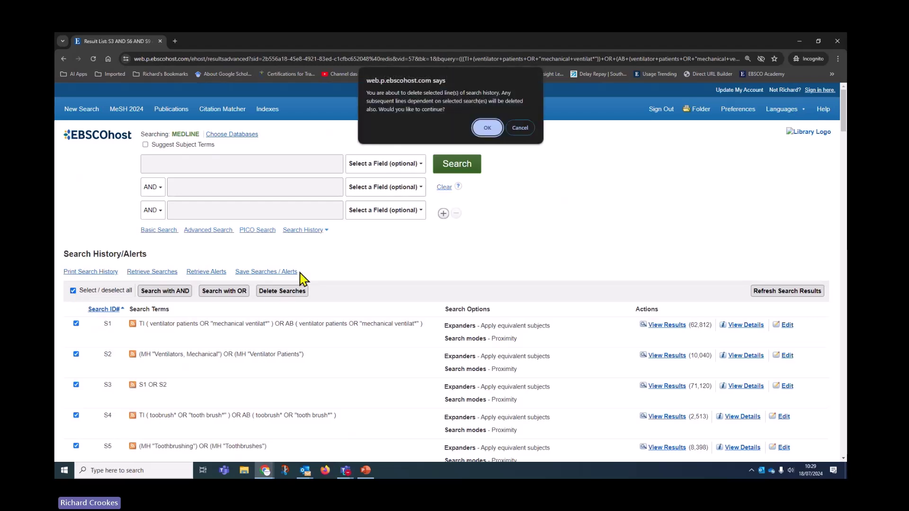
{"action": "left_click", "coordinate": [492, 133]}
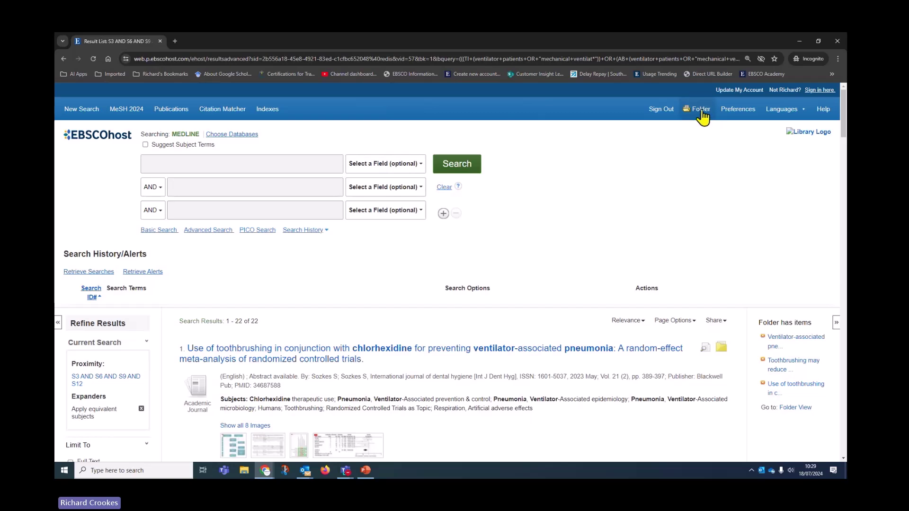
{"action": "left_click", "coordinate": [701, 110]}
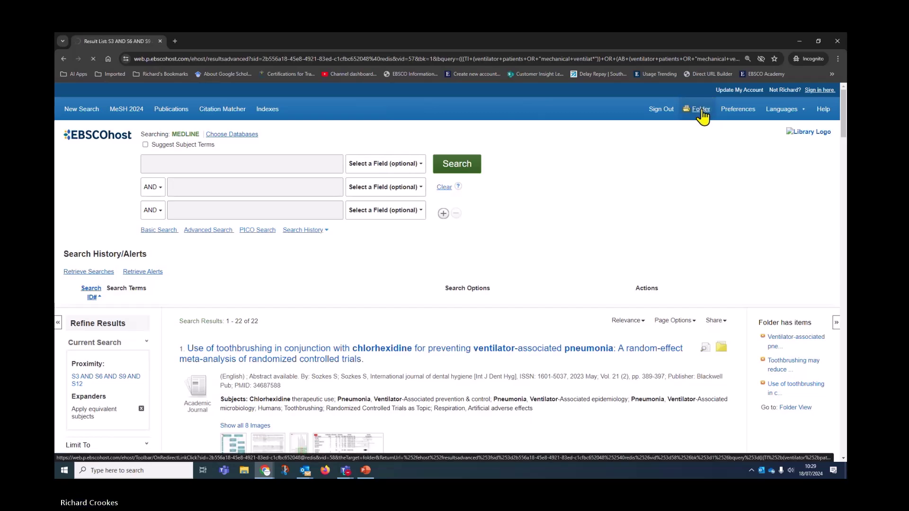
{"action": "scroll", "coordinate": [110, 363], "scroll_direction": "down", "scroll_amount": 3}
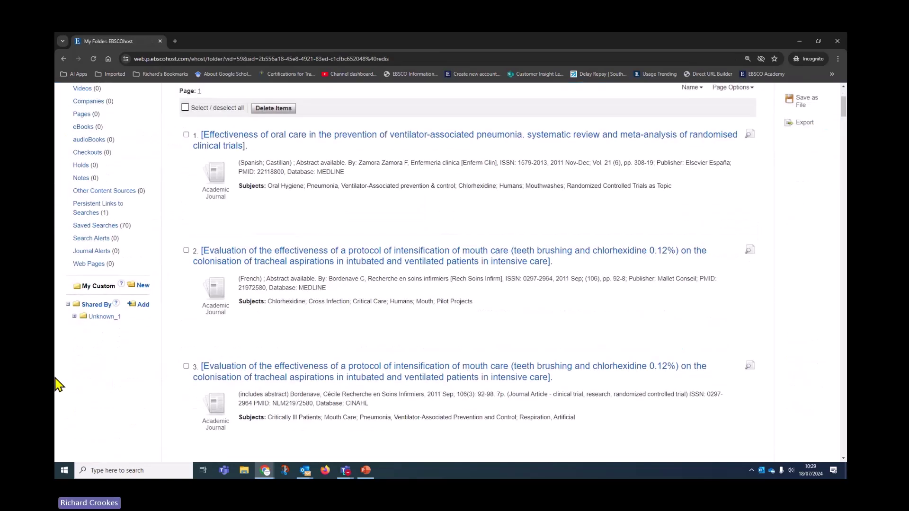
{"action": "left_click", "coordinate": [88, 227]}
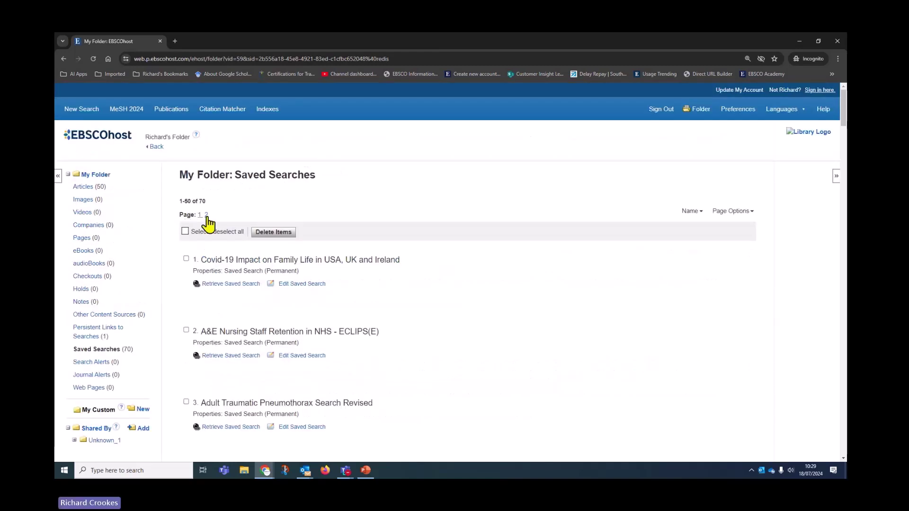
{"action": "left_click", "coordinate": [207, 215]}
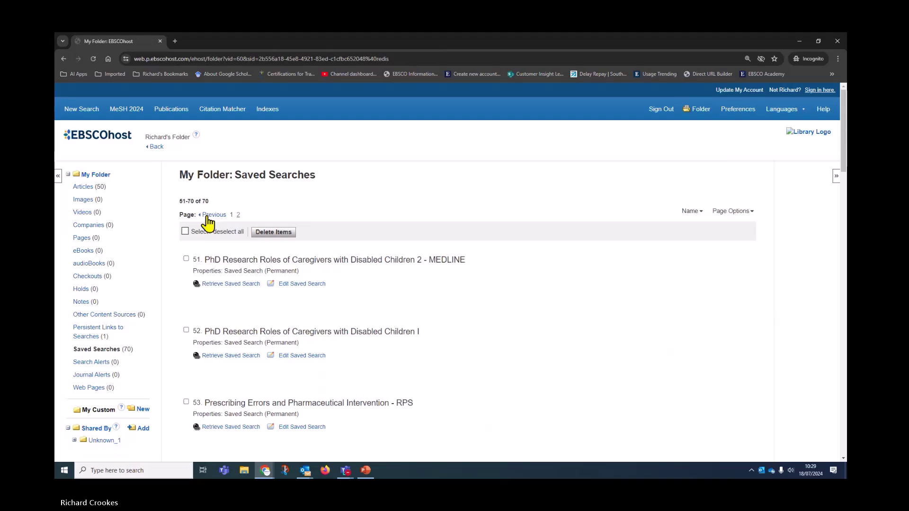
{"action": "scroll", "coordinate": [317, 362], "scroll_direction": "down", "scroll_amount": 10}
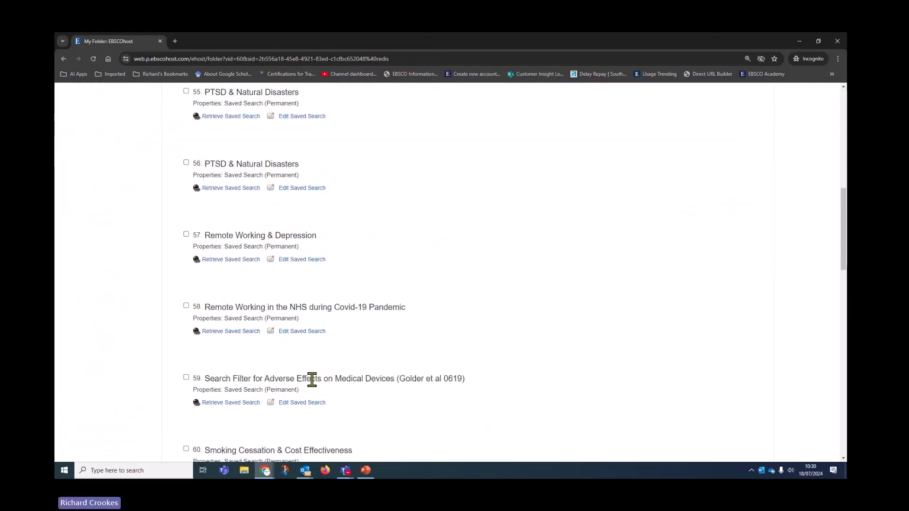
{"action": "scroll", "coordinate": [313, 389], "scroll_direction": "down", "scroll_amount": 10}
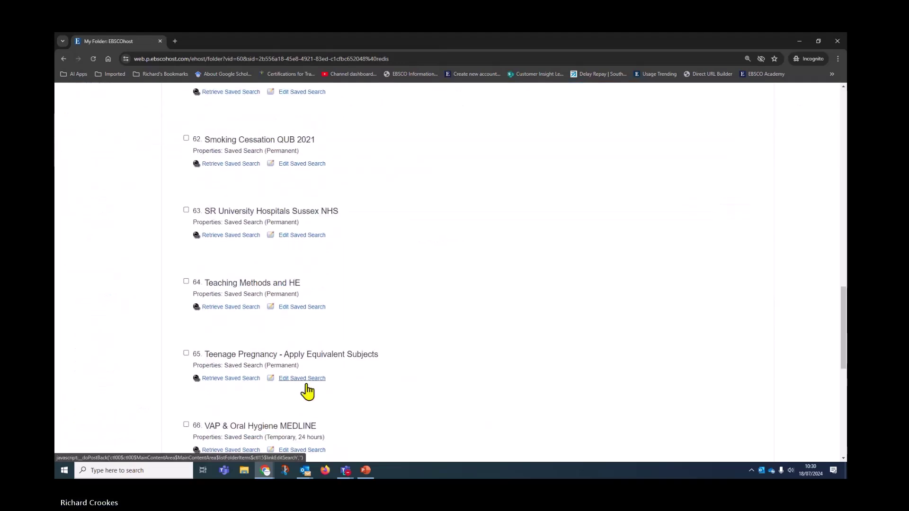
{"action": "scroll", "coordinate": [307, 391], "scroll_direction": "down", "scroll_amount": 2}
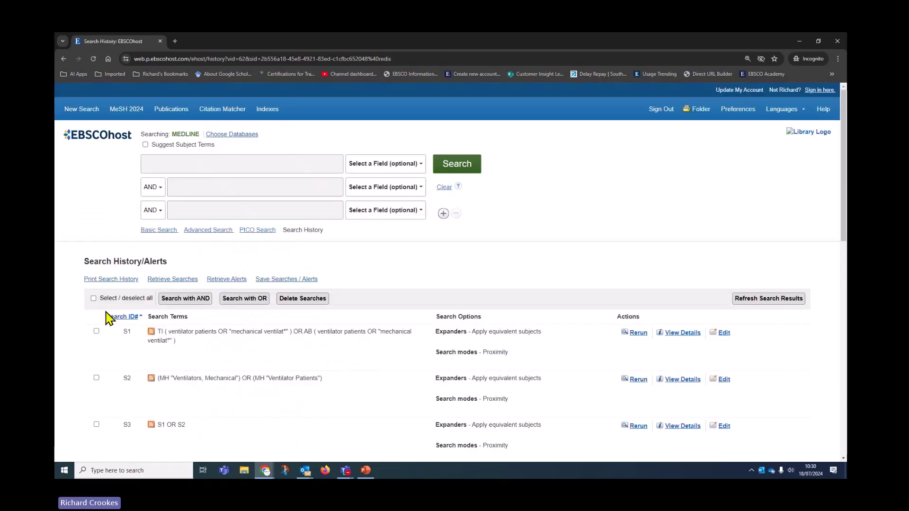
- Select all retrieved lines, refresh their results, and scroll through to S13's 22 results
{"action": "left_click", "coordinate": [94, 298]}
{"action": "scroll", "coordinate": [284, 392], "scroll_direction": "down", "scroll_amount": 6}
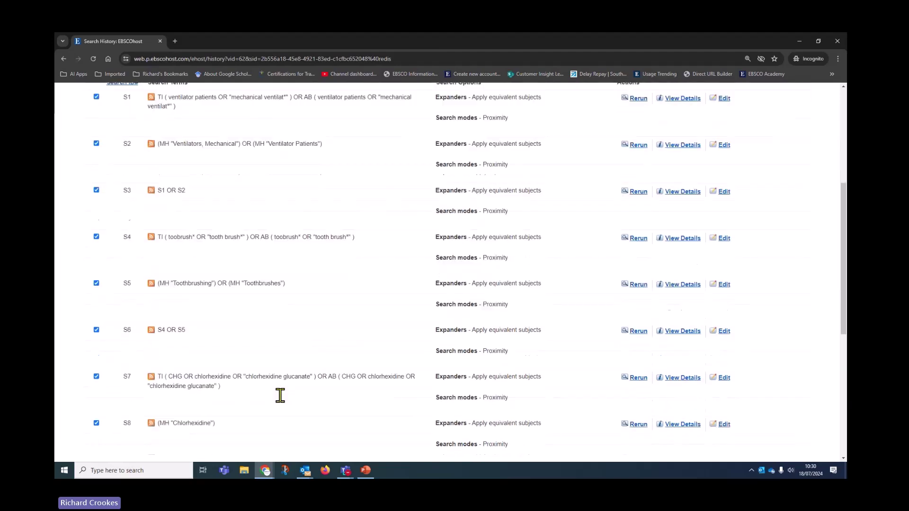
{"action": "scroll", "coordinate": [284, 403], "scroll_direction": "down", "scroll_amount": 5}
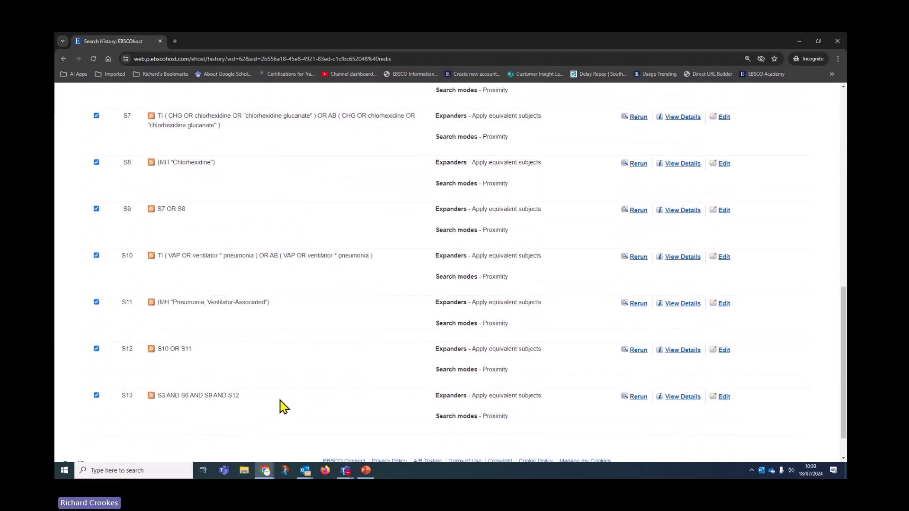
{"action": "scroll", "coordinate": [286, 407], "scroll_direction": "up", "scroll_amount": 8}
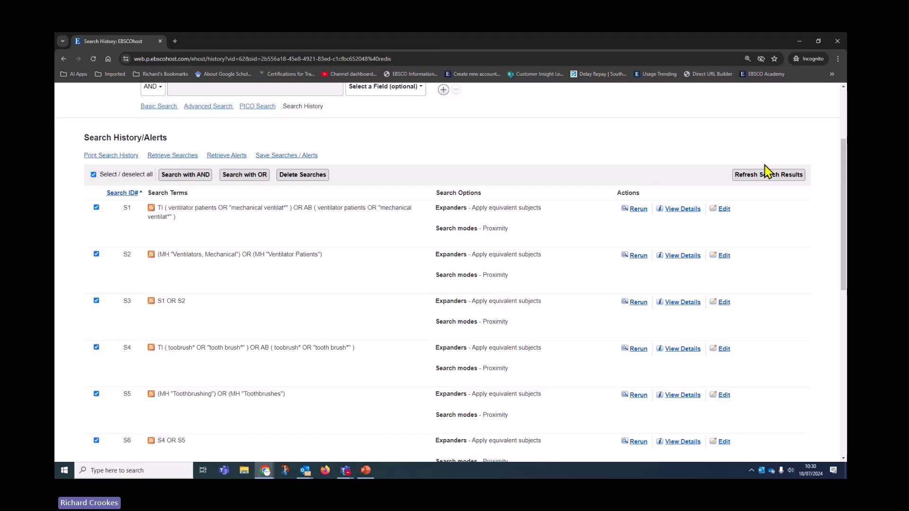
{"action": "left_click", "coordinate": [763, 179]}
{"action": "left_click", "coordinate": [487, 119]}
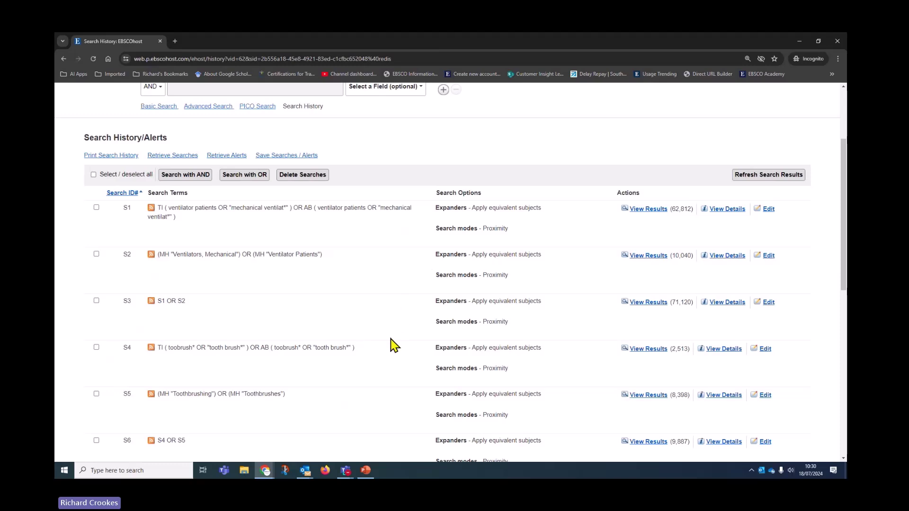
{"action": "scroll", "coordinate": [393, 350], "scroll_direction": "down", "scroll_amount": 3}
{"action": "scroll", "coordinate": [393, 350], "scroll_direction": "down", "scroll_amount": 7}
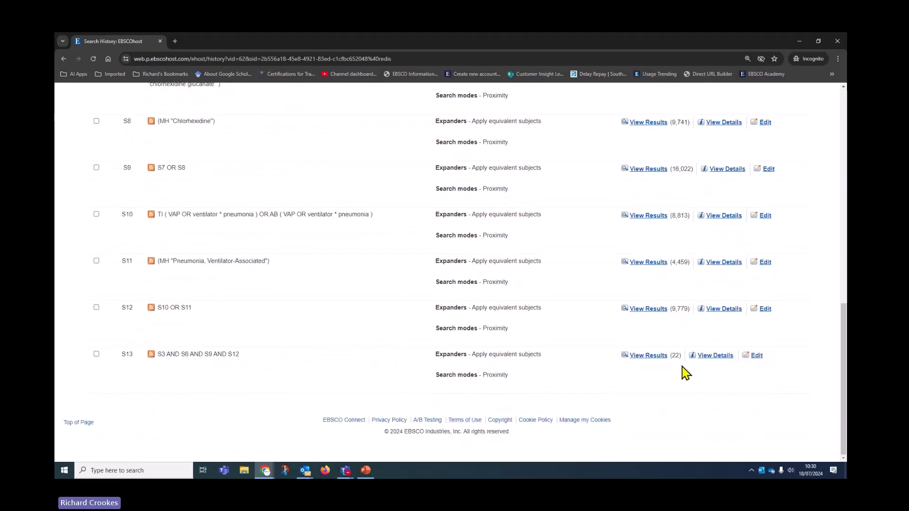
{"action": "scroll", "coordinate": [284, 317], "scroll_direction": "up", "scroll_amount": 10}
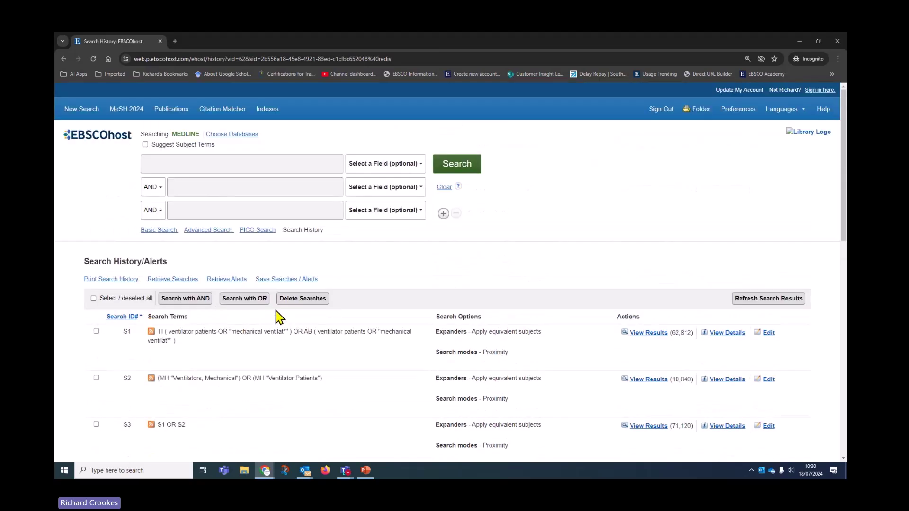
{"action": "scroll", "coordinate": [657, 392], "scroll_direction": "down", "scroll_amount": 3}
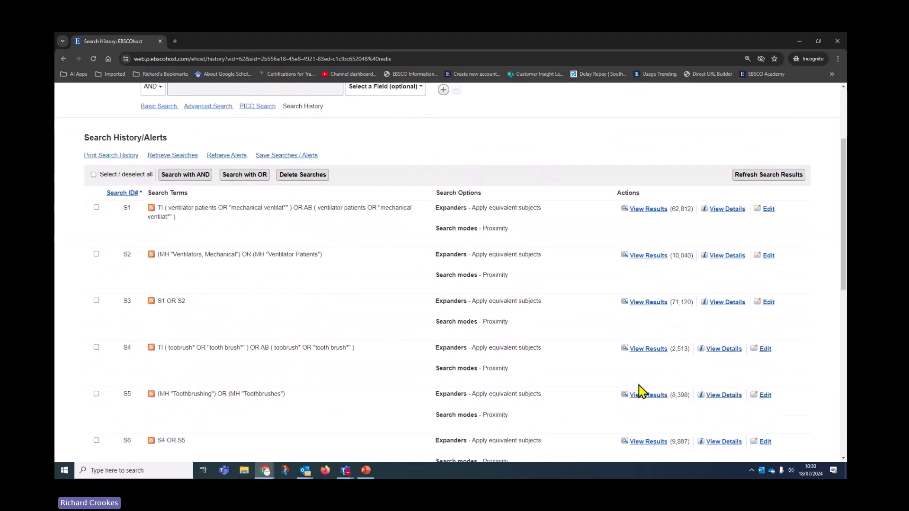
{"action": "scroll", "coordinate": [637, 386], "scroll_direction": "down", "scroll_amount": 4}
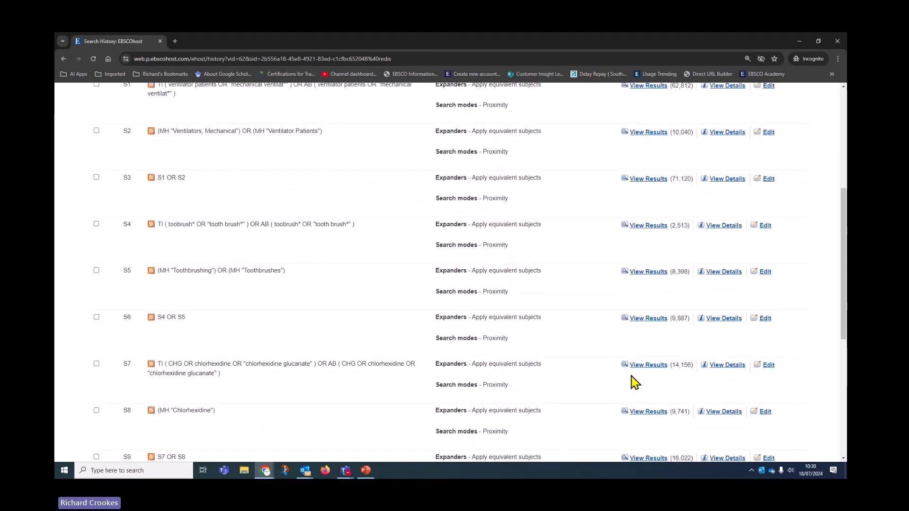
{"action": "scroll", "coordinate": [634, 381], "scroll_direction": "up", "scroll_amount": 7}
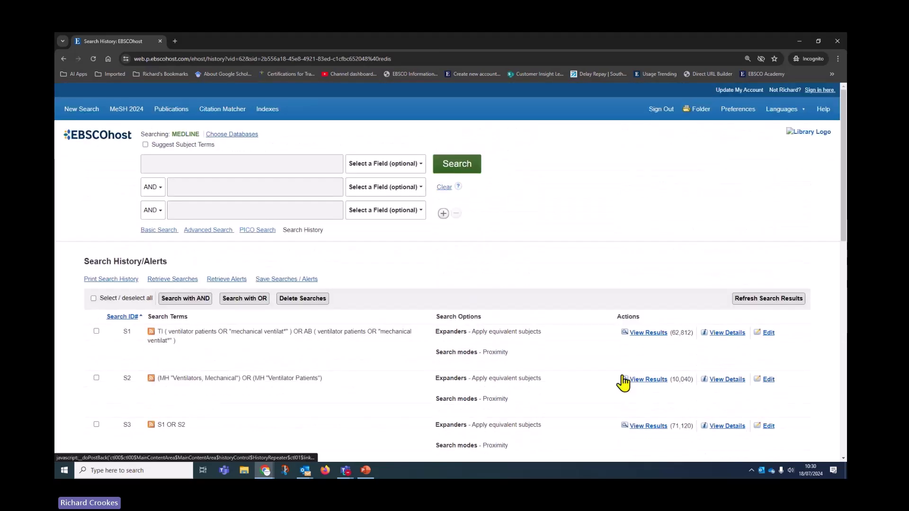
- Switch the searched database from MEDLINE to CINAHL only
{"action": "left_click", "coordinate": [239, 134]}
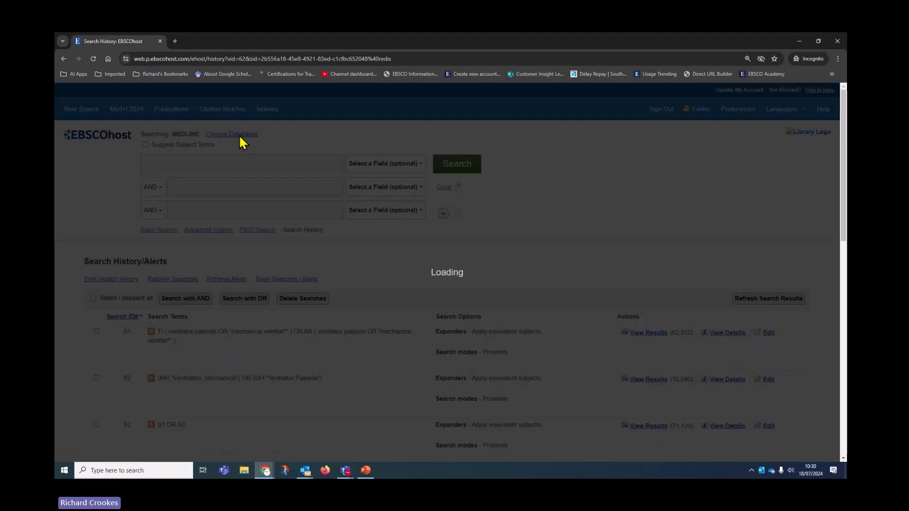
{"action": "scroll", "coordinate": [374, 332], "scroll_direction": "down", "scroll_amount": 1}
{"action": "scroll", "coordinate": [384, 363], "scroll_direction": "down", "scroll_amount": 2}
{"action": "left_click", "coordinate": [318, 319]}
{"action": "left_click", "coordinate": [454, 238]}
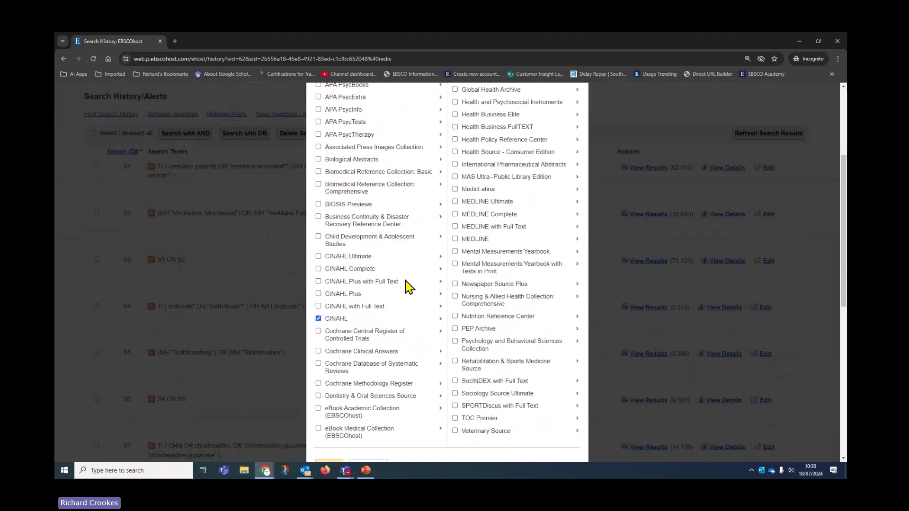
{"action": "scroll", "coordinate": [406, 284], "scroll_direction": "up", "scroll_amount": 3}
{"action": "left_click", "coordinate": [329, 158]}
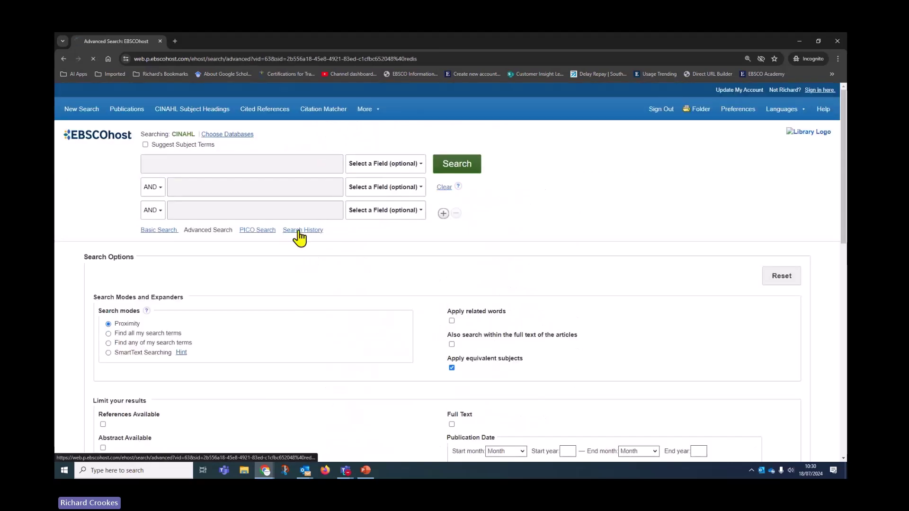
- Rerun every saved search line in CINAHL from the Search History
{"action": "left_click", "coordinate": [299, 231]}
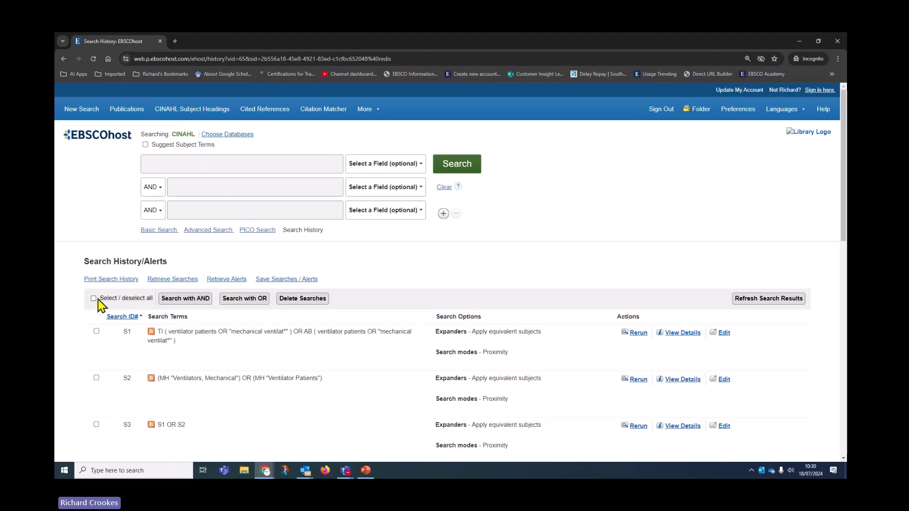
{"action": "left_click", "coordinate": [751, 306]}
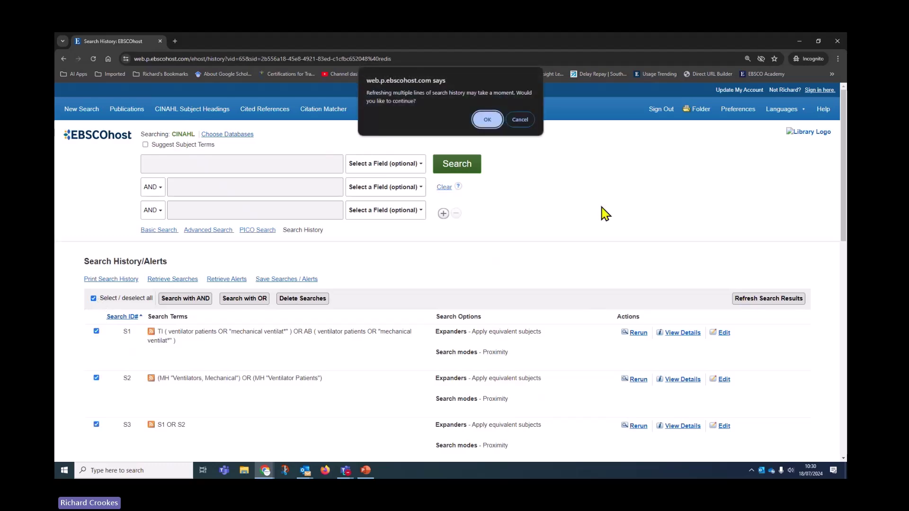
{"action": "left_click", "coordinate": [495, 121]}
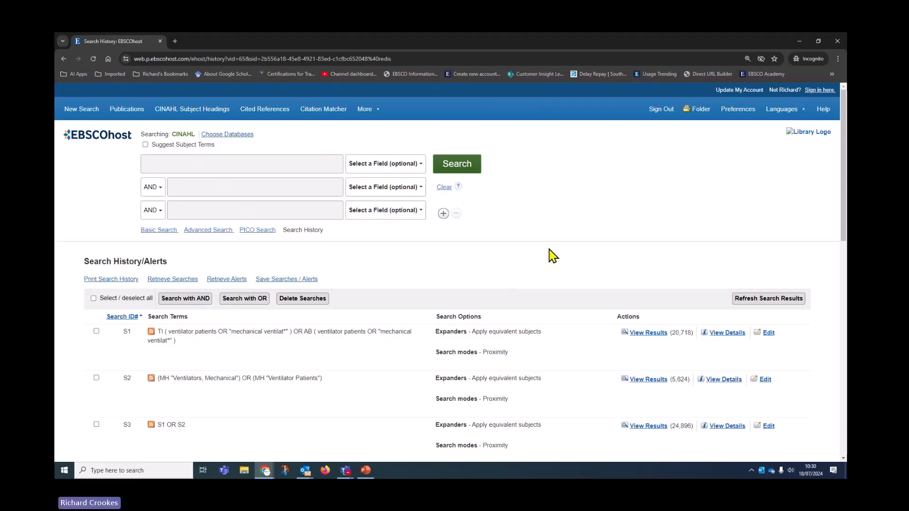
{"action": "scroll", "coordinate": [617, 350], "scroll_direction": "down", "scroll_amount": 4}
{"action": "scroll", "coordinate": [617, 349], "scroll_direction": "down", "scroll_amount": 6}
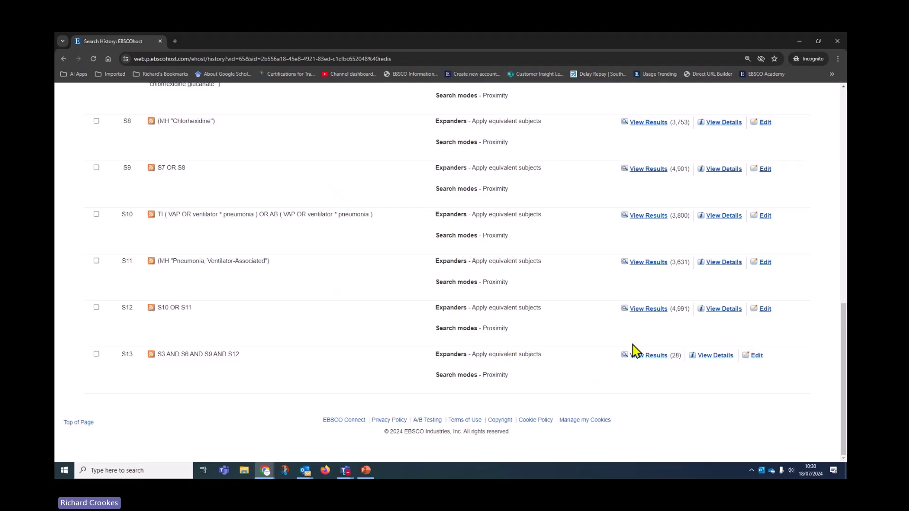
- Show the 28 CINAHL results of combined search S13 and clear the search box
{"action": "left_click", "coordinate": [644, 356]}
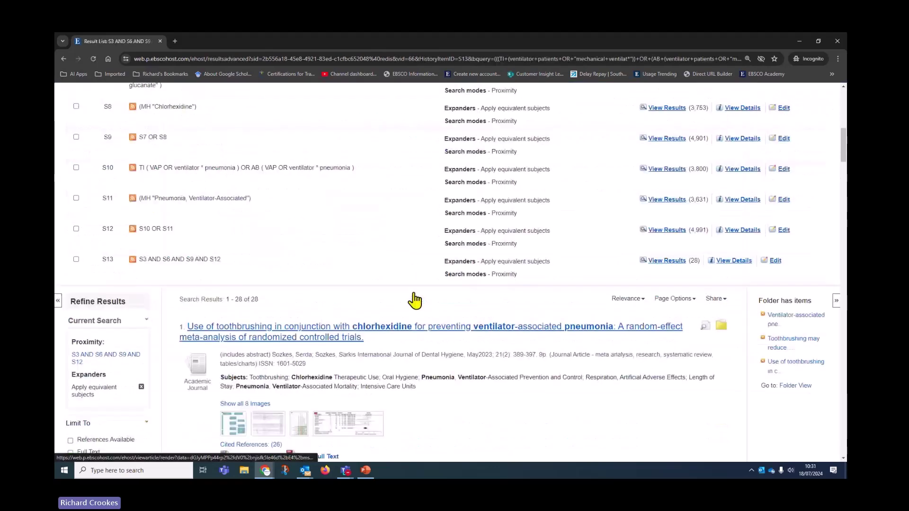
{"action": "scroll", "coordinate": [407, 288], "scroll_direction": "up", "scroll_amount": 9}
{"action": "left_click", "coordinate": [452, 186]}
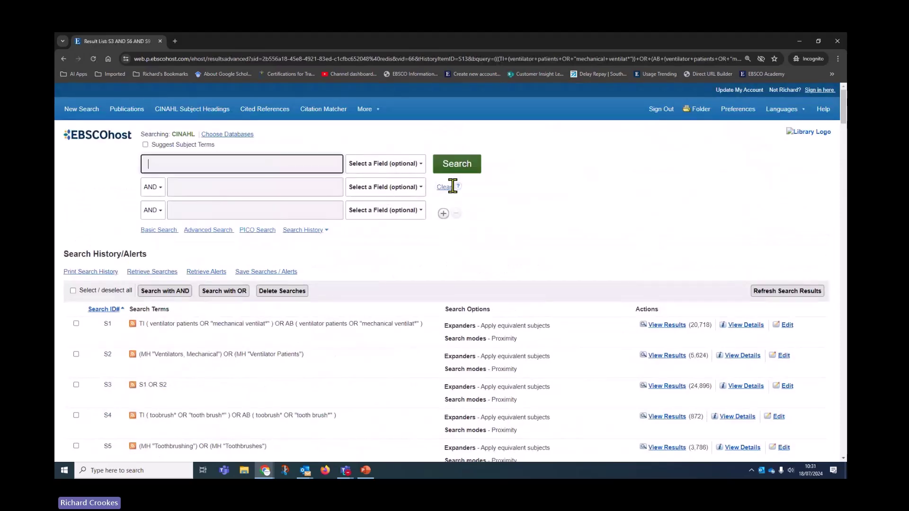
{"action": "scroll", "coordinate": [364, 315], "scroll_direction": "down", "scroll_amount": 5}
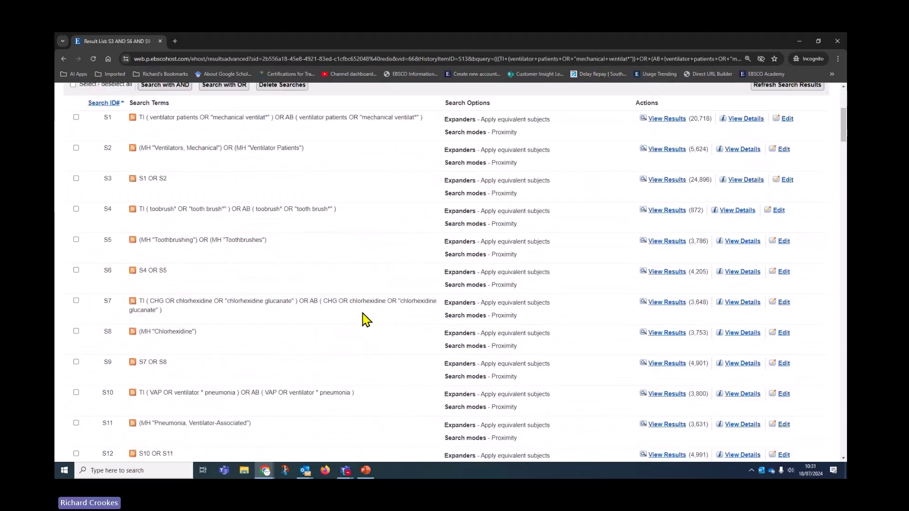
{"action": "scroll", "coordinate": [364, 321], "scroll_direction": "down", "scroll_amount": 6}
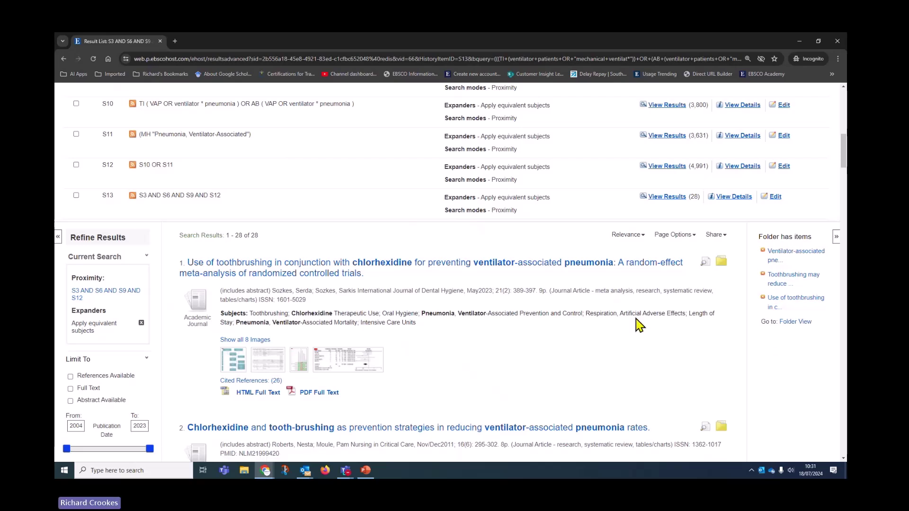
{"action": "key", "text": "alt+Tab"}
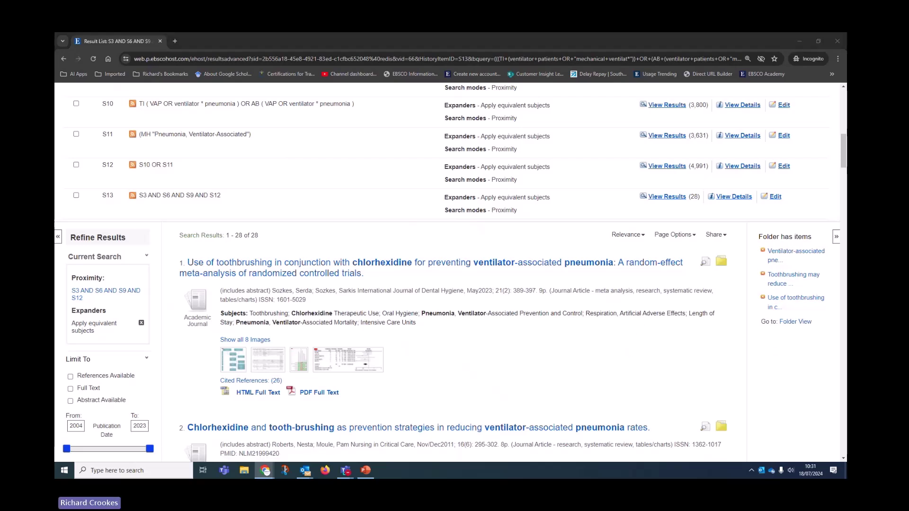
{"action": "key", "text": "alt+Tab"}
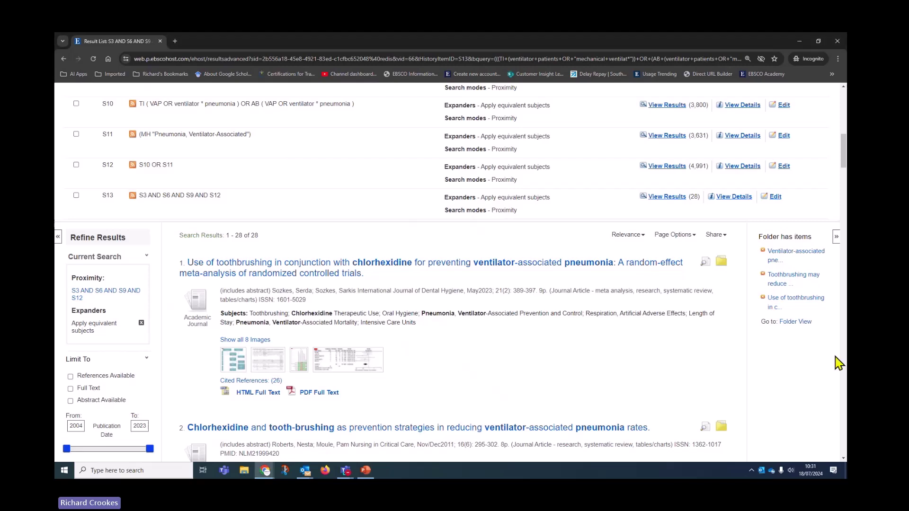
- Open My Folder, select then deselect all articles, and highlight the Articles (50) count
{"action": "left_click", "coordinate": [793, 324]}
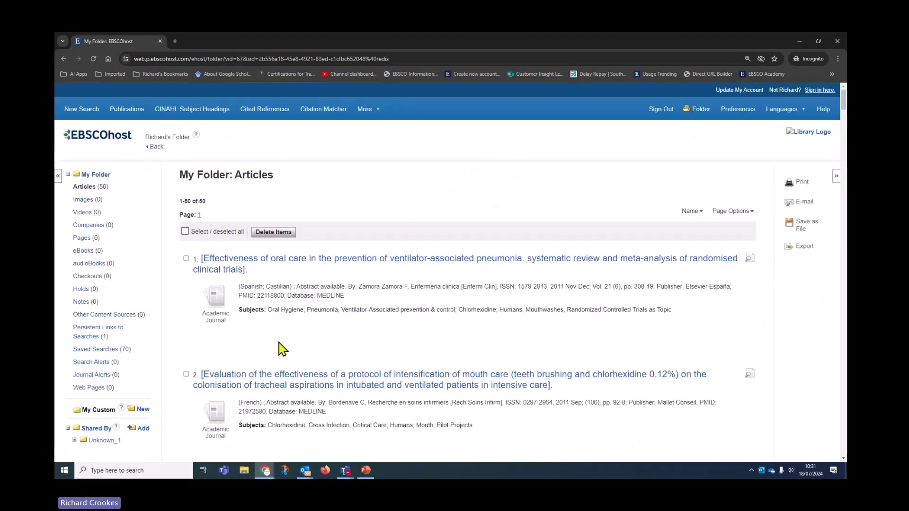
{"action": "scroll", "coordinate": [556, 426], "scroll_direction": "down", "scroll_amount": 3}
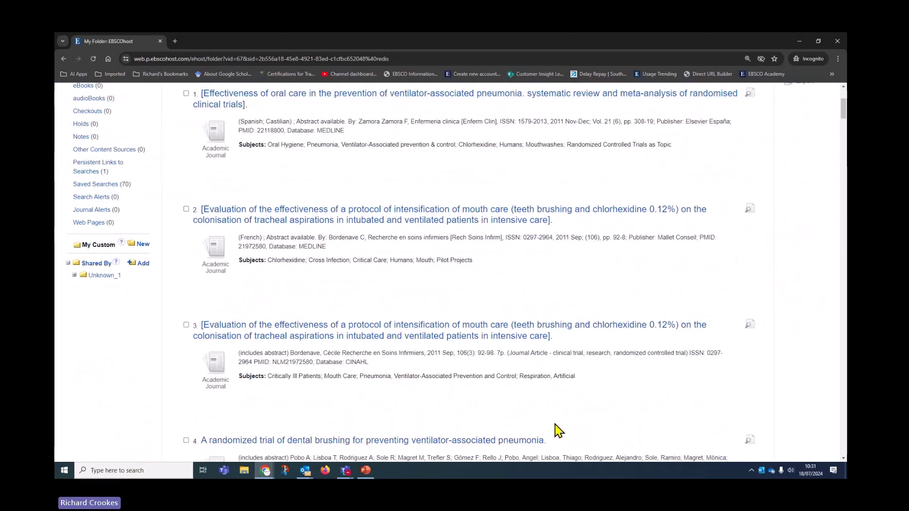
{"action": "scroll", "coordinate": [557, 428], "scroll_direction": "up", "scroll_amount": 4}
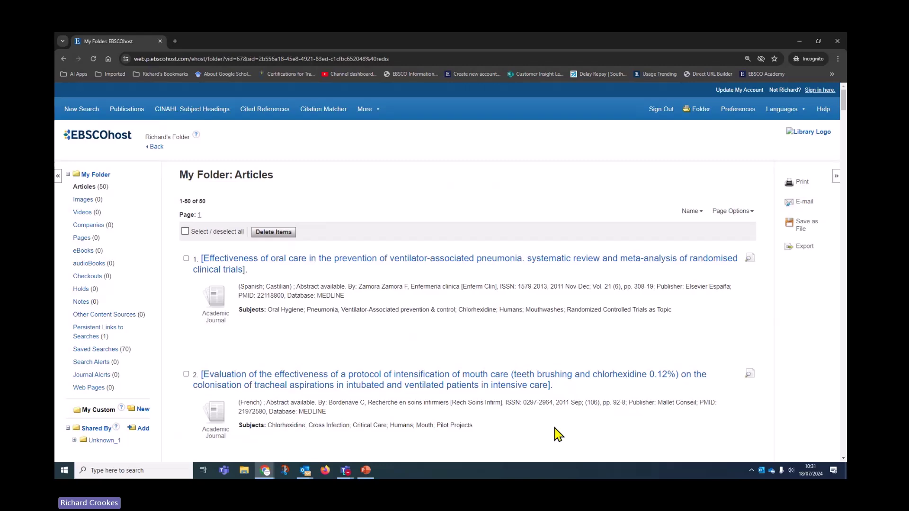
{"action": "left_click", "coordinate": [185, 231]}
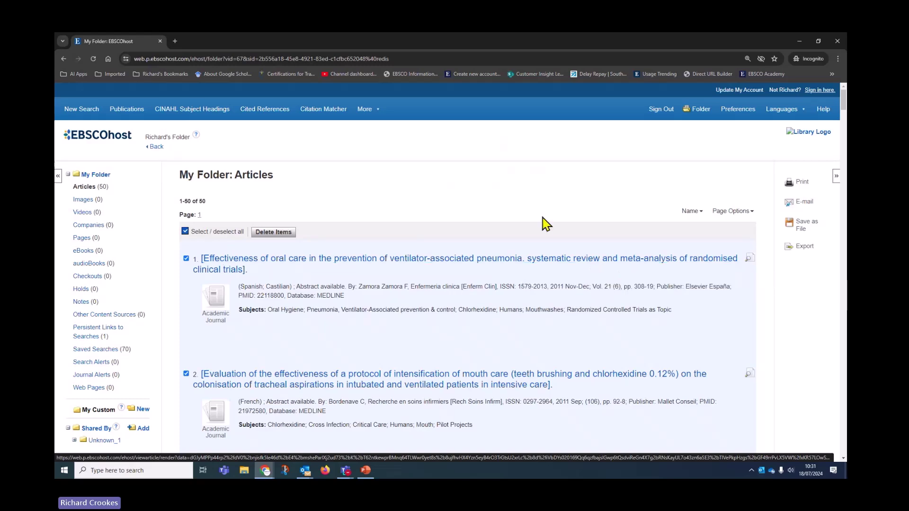
{"action": "scroll", "coordinate": [492, 349], "scroll_direction": "down", "scroll_amount": 1}
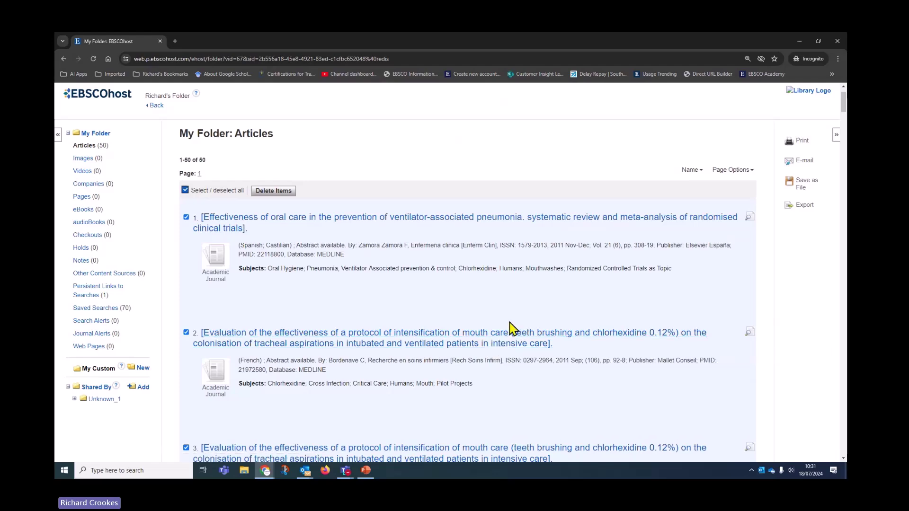
{"action": "scroll", "coordinate": [511, 331], "scroll_direction": "down", "scroll_amount": 2}
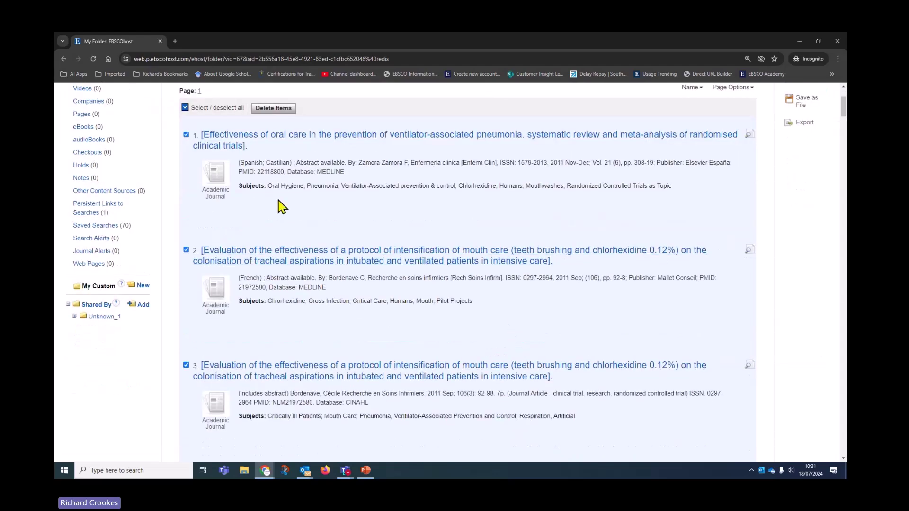
{"action": "scroll", "coordinate": [231, 176], "scroll_direction": "up", "scroll_amount": 1}
{"action": "left_click", "coordinate": [185, 149]}
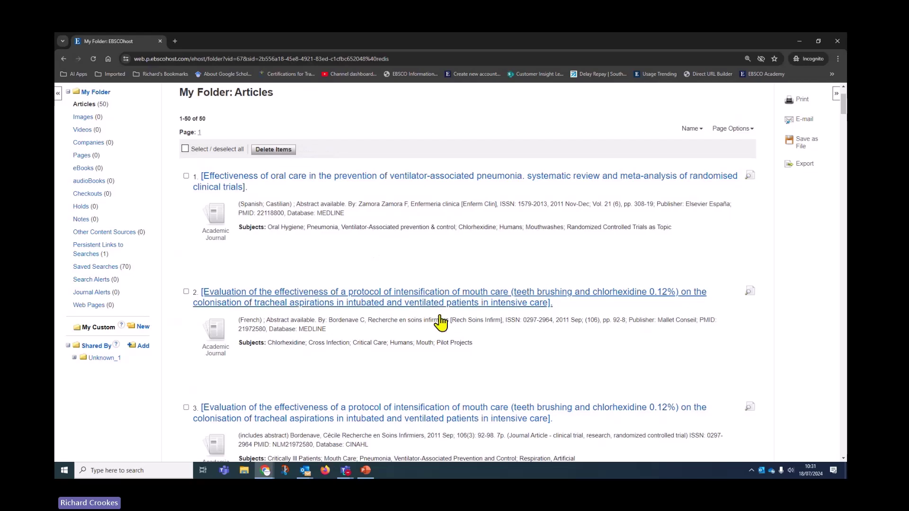
{"action": "scroll", "coordinate": [459, 308], "scroll_direction": "up", "scroll_amount": 1}
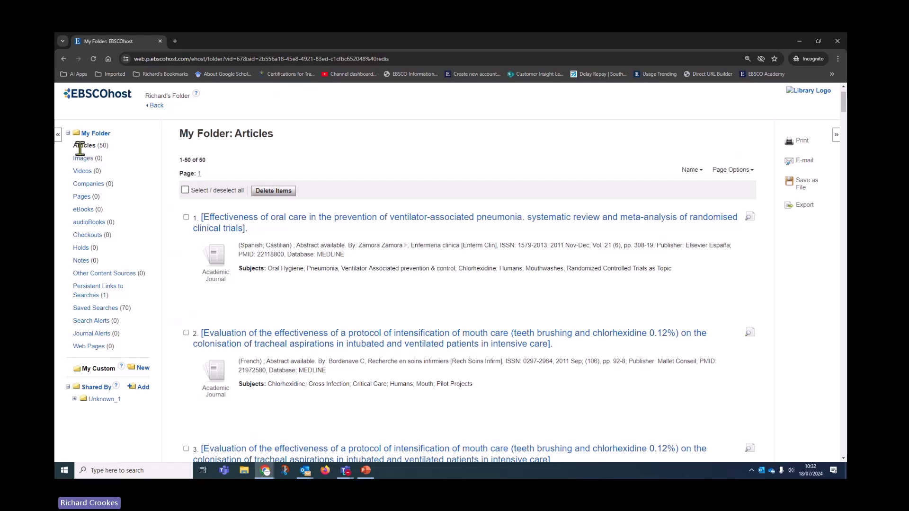
{"action": "left_click_drag", "start_coordinate": [75, 145], "coordinate": [112, 147]}
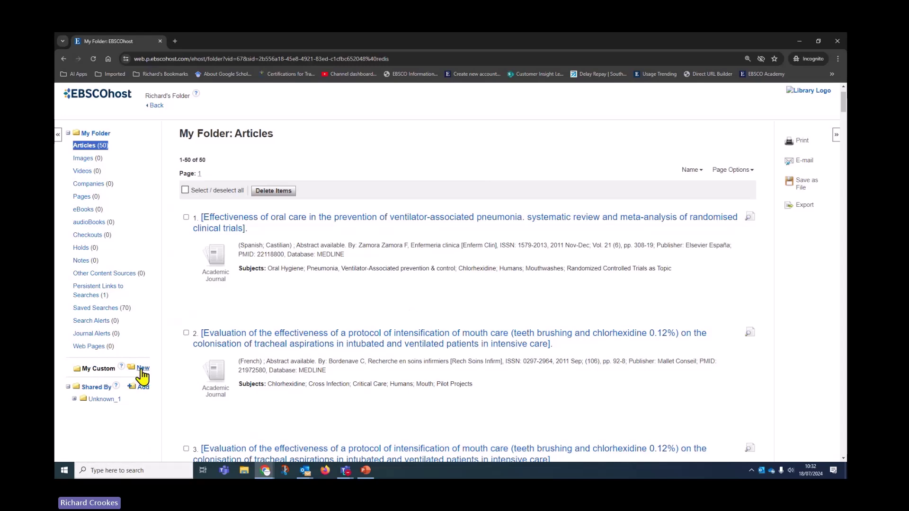
- Create a new custom folder under My Custom named 'VAP and Oral Hygiene'
{"action": "left_click", "coordinate": [142, 368]}
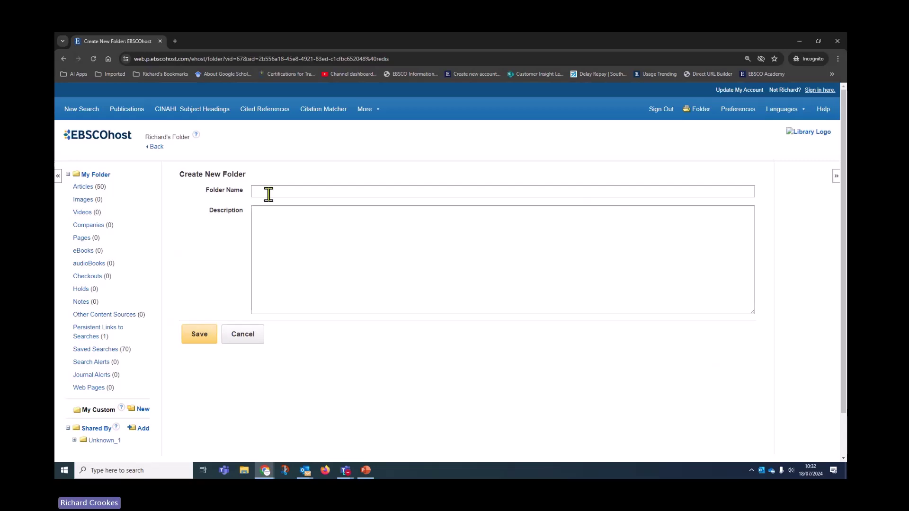
{"action": "left_click", "coordinate": [266, 191]}
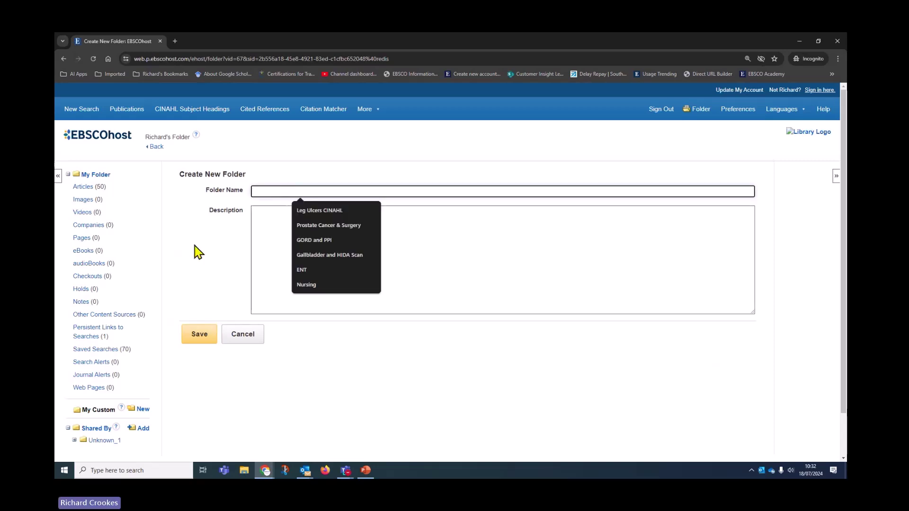
{"action": "type", "text": "VV"}
{"action": "key", "text": "BackSpace"}
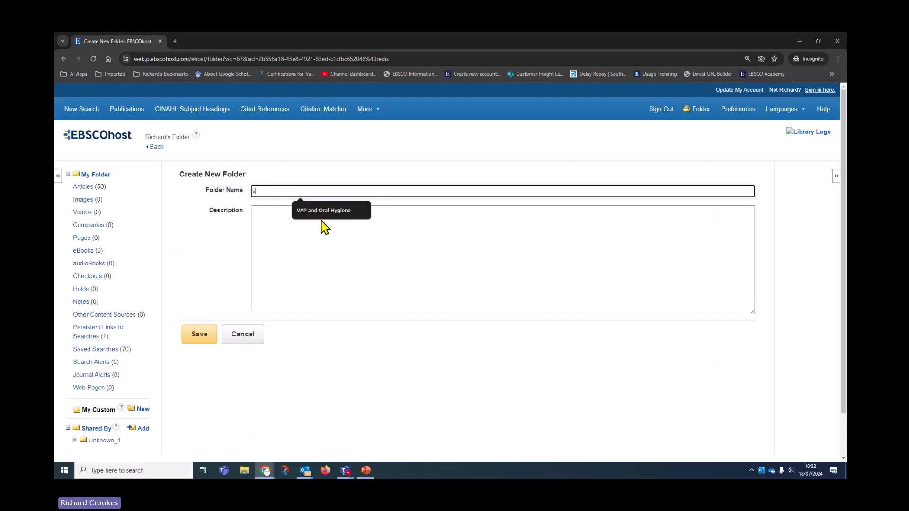
{"action": "left_click", "coordinate": [326, 212]}
{"action": "left_click", "coordinate": [196, 336]}
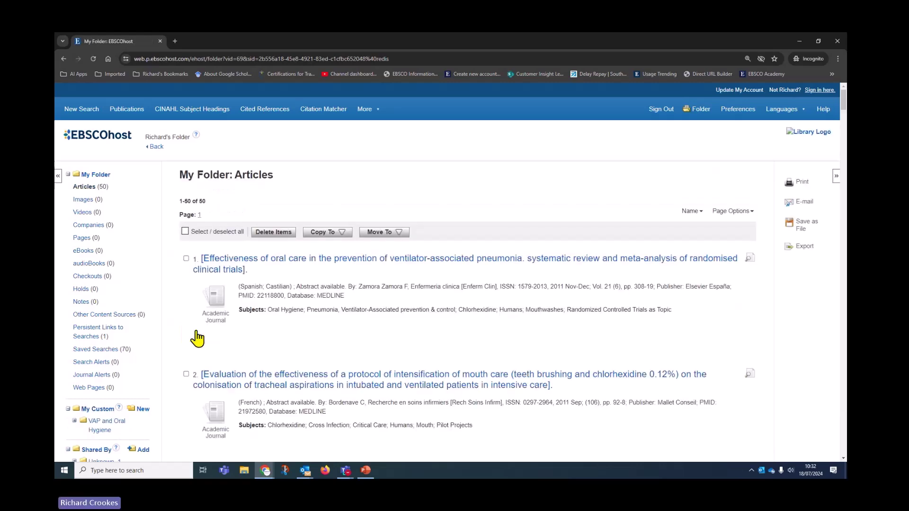
- Copy all 50 My Folder articles into VAP and Oral Hygiene and confirm it shows Articles (50)
{"action": "scroll", "coordinate": [352, 405], "scroll_direction": "down", "scroll_amount": 4}
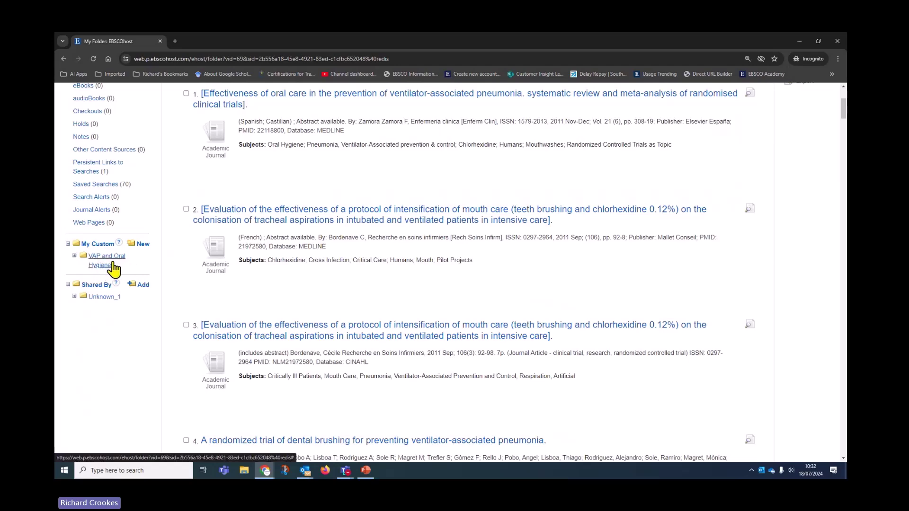
{"action": "scroll", "coordinate": [425, 459], "scroll_direction": "up", "scroll_amount": 2}
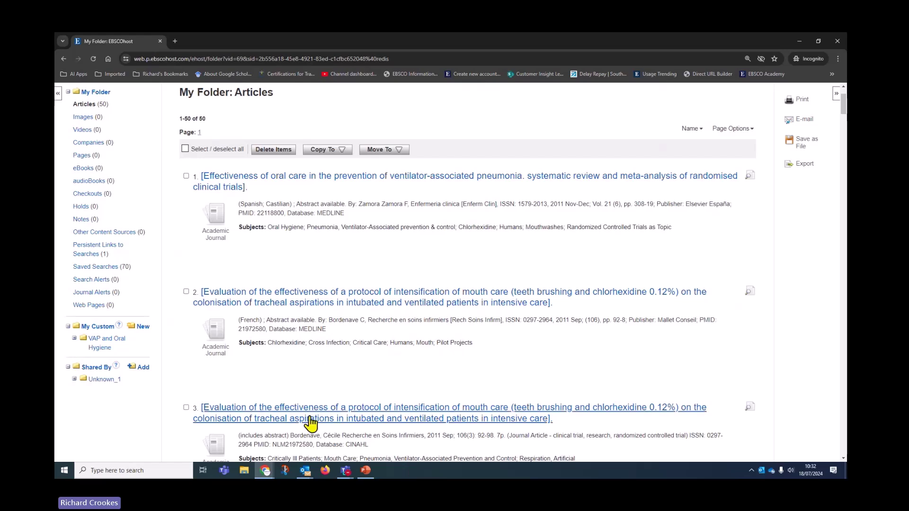
{"action": "left_click", "coordinate": [186, 149]}
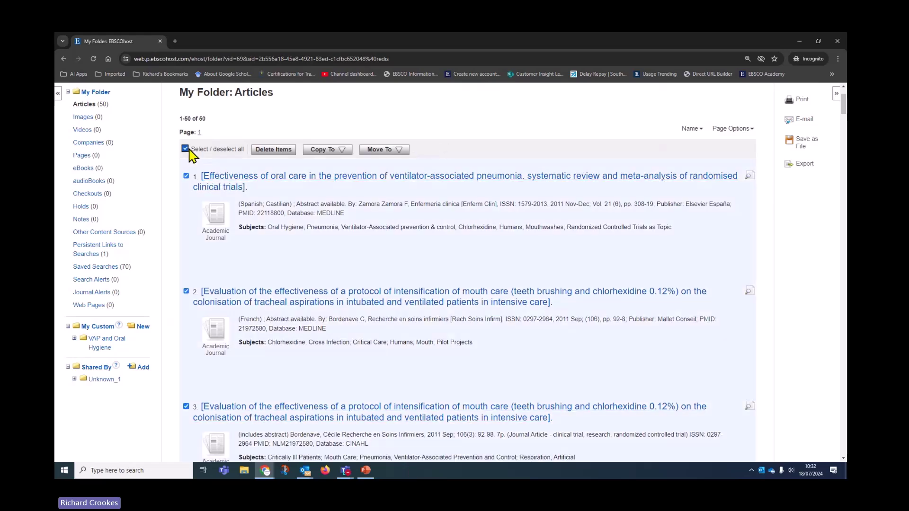
{"action": "left_click", "coordinate": [326, 150]}
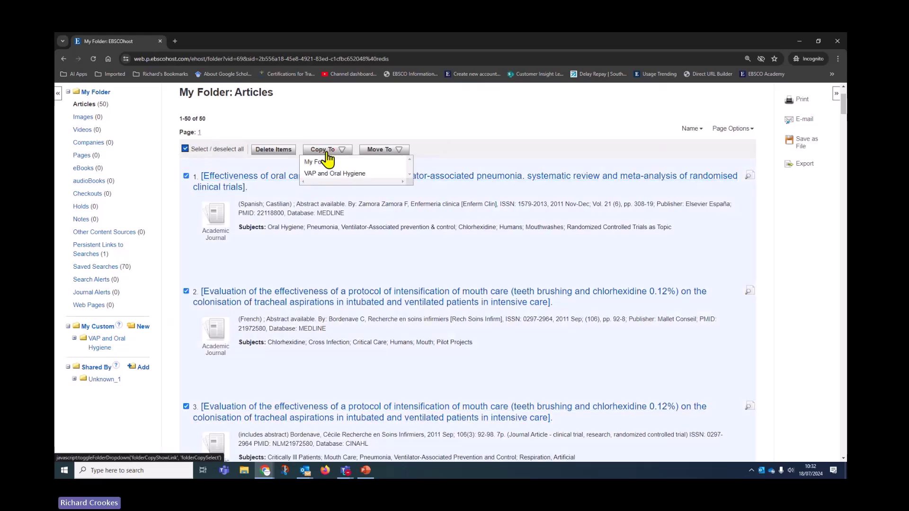
{"action": "left_click", "coordinate": [325, 174]}
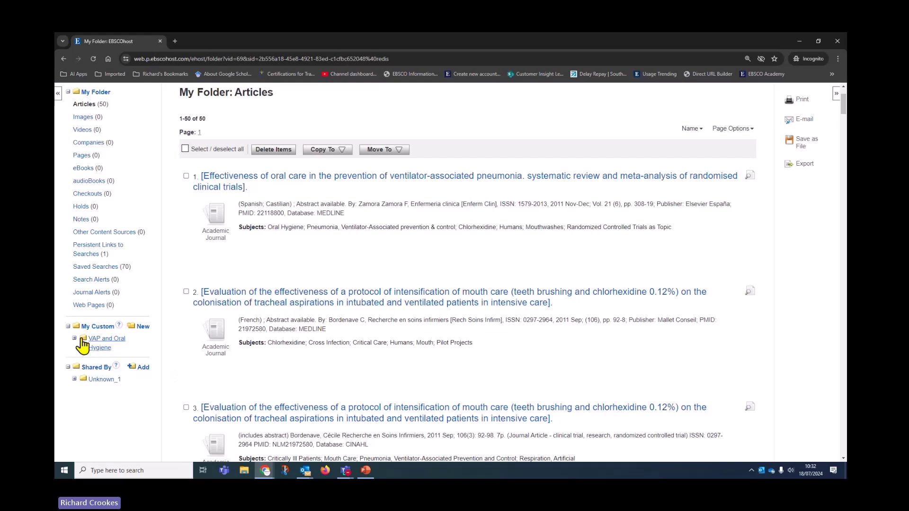
{"action": "left_click", "coordinate": [89, 349]}
{"action": "scroll", "coordinate": [93, 352], "scroll_direction": "down", "scroll_amount": 1}
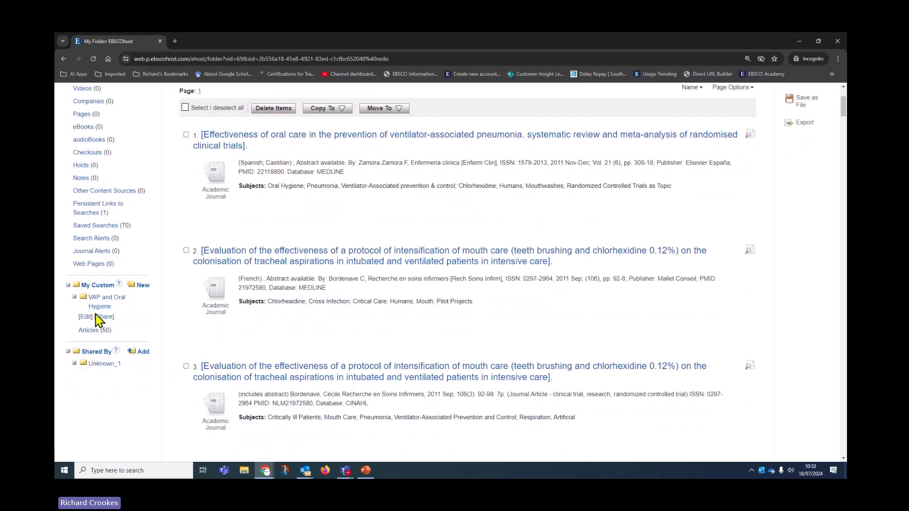
{"action": "scroll", "coordinate": [317, 400], "scroll_direction": "up", "scroll_amount": 2}
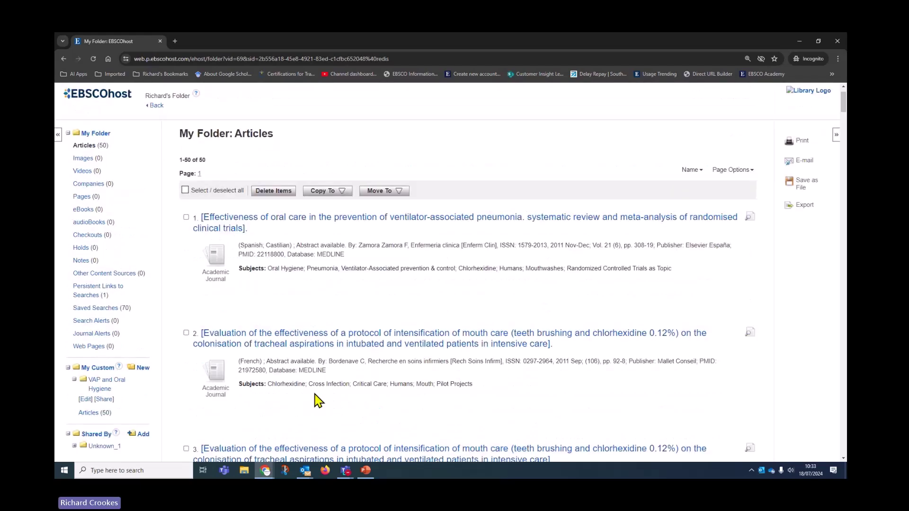
- Select all folder articles for e-mailing to your own address, excluding HTML full text and PDFs
{"action": "left_click", "coordinate": [186, 190]}
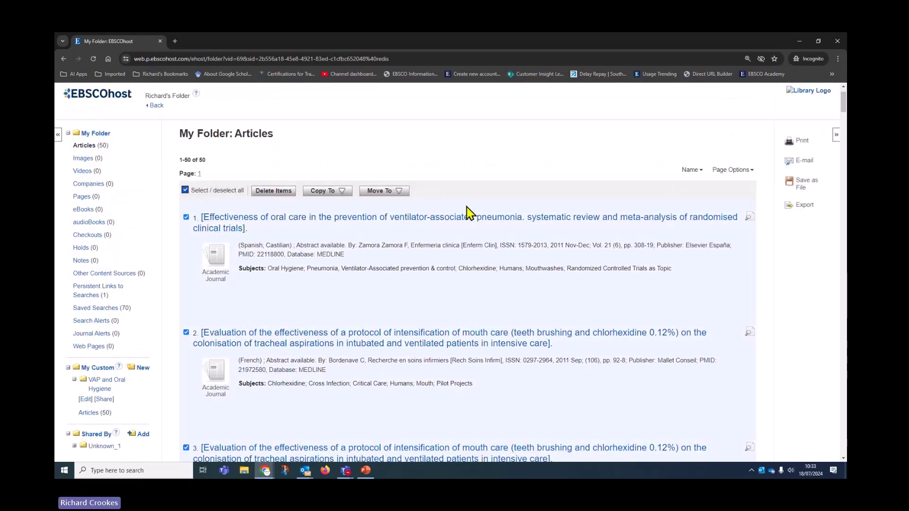
{"action": "left_click", "coordinate": [804, 164]}
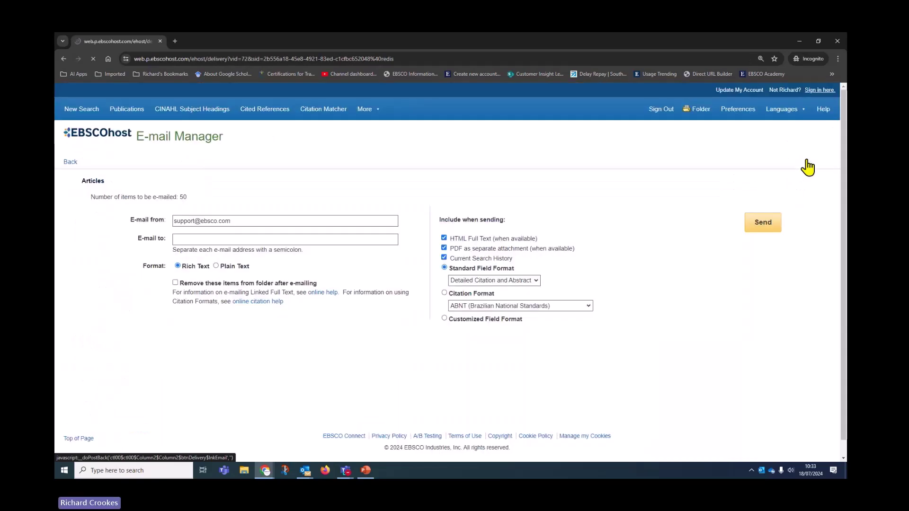
{"action": "left_click", "coordinate": [193, 239]}
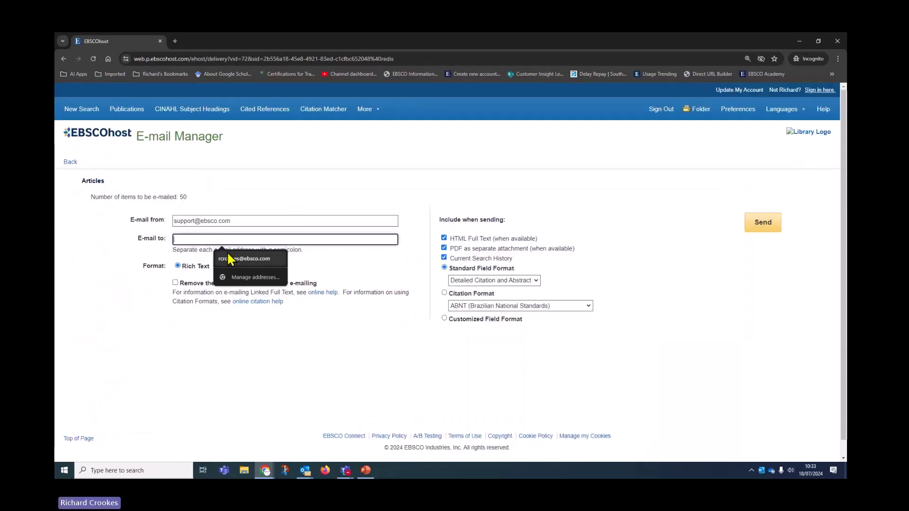
{"action": "left_click", "coordinate": [237, 259]}
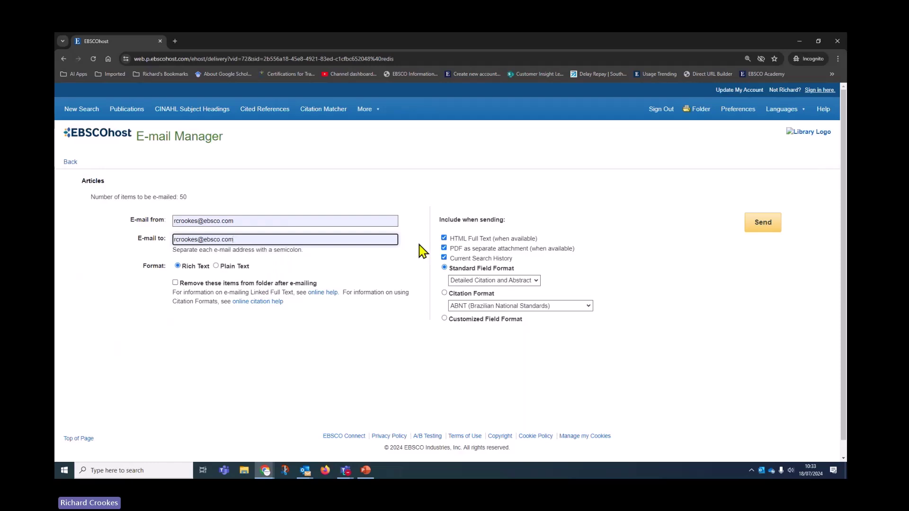
{"action": "left_click", "coordinate": [444, 238]}
{"action": "left_click", "coordinate": [443, 248]}
{"action": "left_click", "coordinate": [443, 258]}
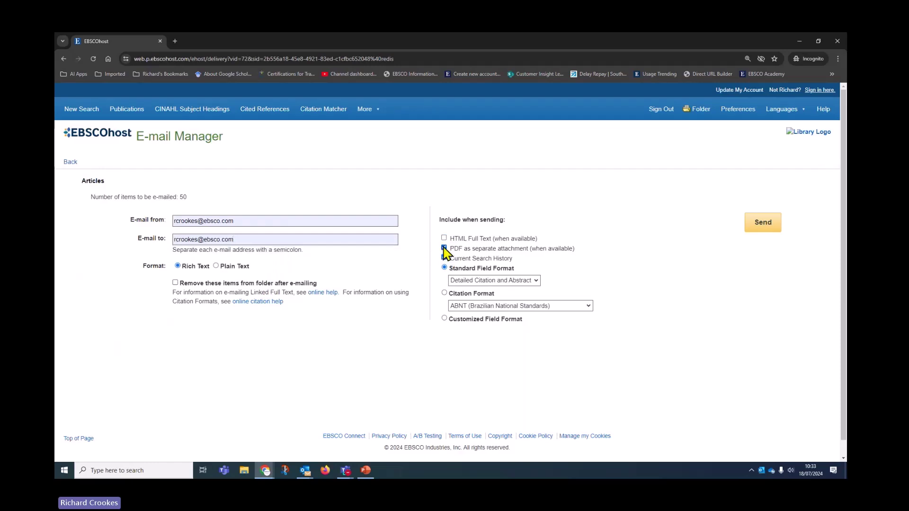
- Send them as Harvard-format citations, removing the articles from My Folder after sending
{"action": "left_click", "coordinate": [444, 293]}
{"action": "left_click", "coordinate": [465, 307]}
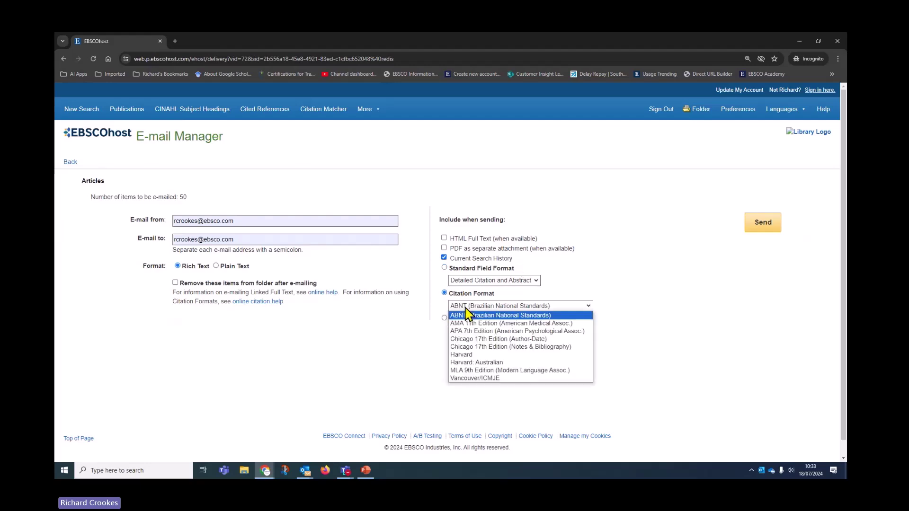
{"action": "left_click", "coordinate": [461, 354]}
{"action": "scroll", "coordinate": [322, 362], "scroll_direction": "down", "scroll_amount": 1}
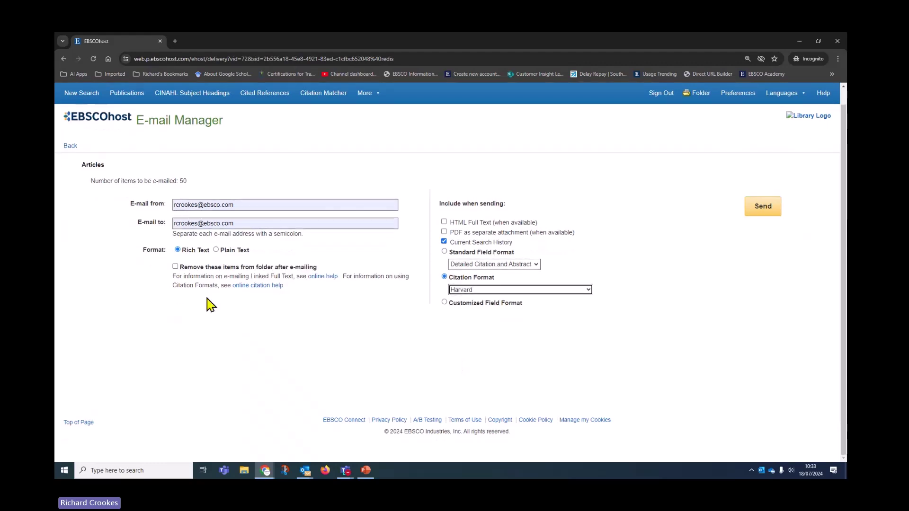
{"action": "left_click", "coordinate": [175, 266]}
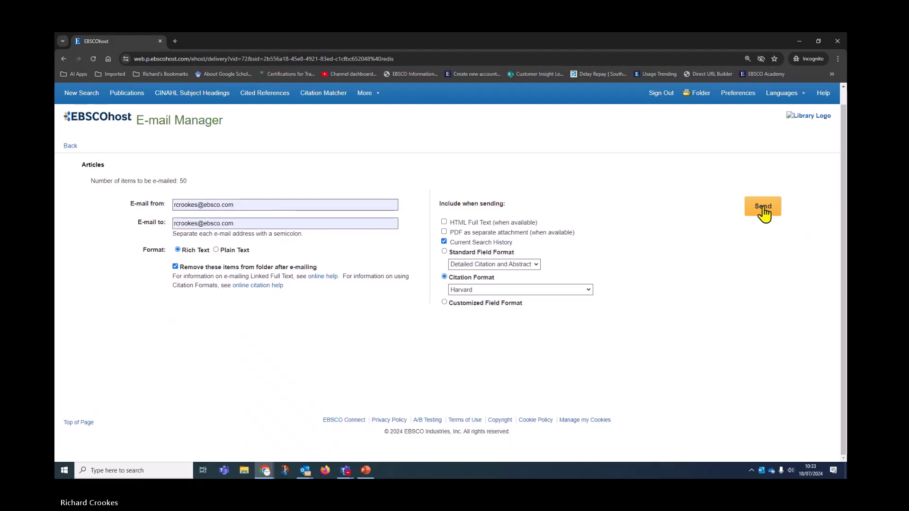
{"action": "left_click", "coordinate": [764, 213]}
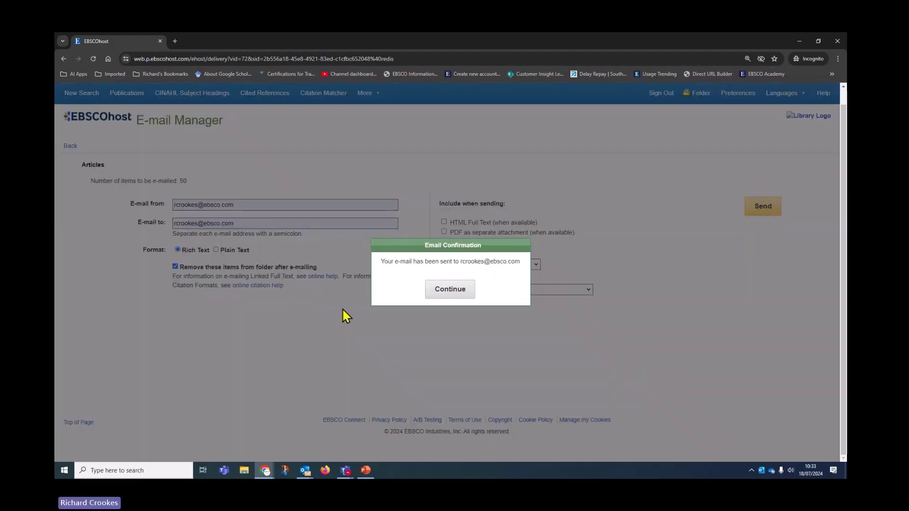
{"action": "left_click", "coordinate": [448, 291]}
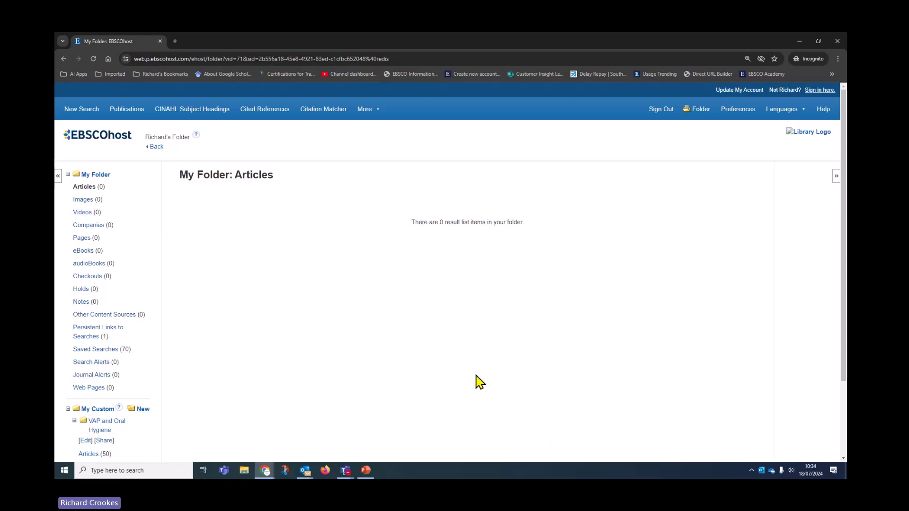
- Show page 2 of My Folder's saved searches (51 to 68)
{"action": "scroll", "coordinate": [478, 381], "scroll_direction": "down", "scroll_amount": 2}
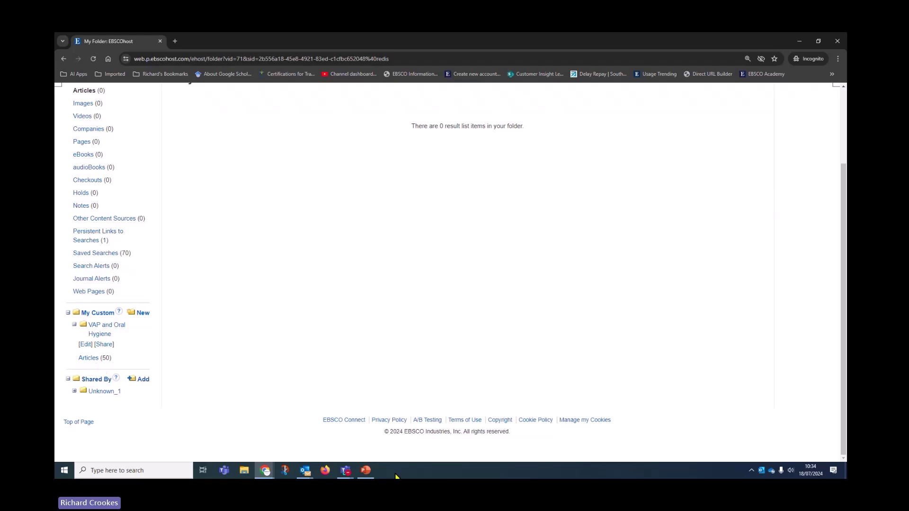
{"action": "scroll", "coordinate": [374, 417], "scroll_direction": "up", "scroll_amount": 2}
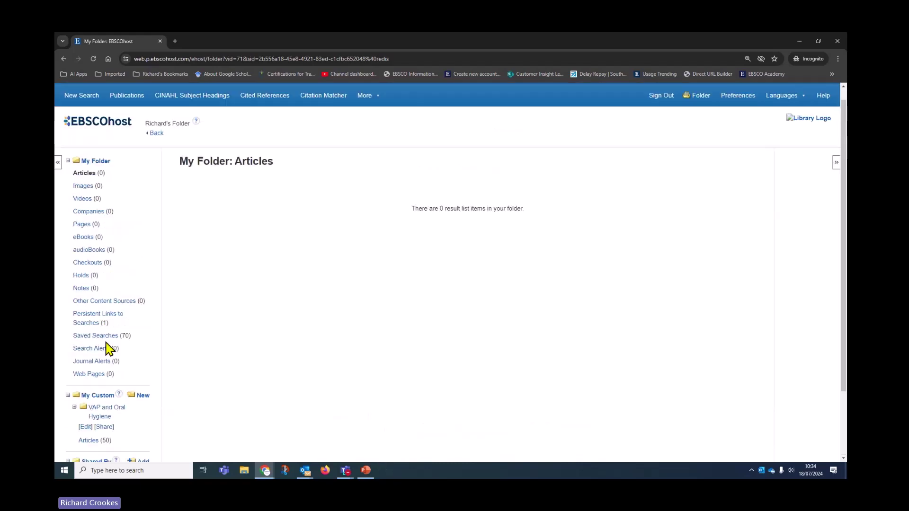
{"action": "left_click", "coordinate": [106, 337]}
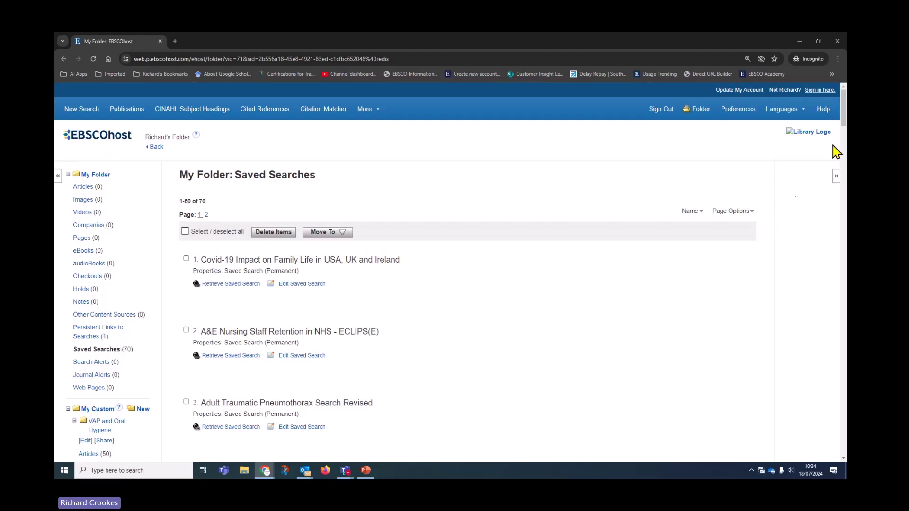
{"action": "left_click", "coordinate": [206, 215]}
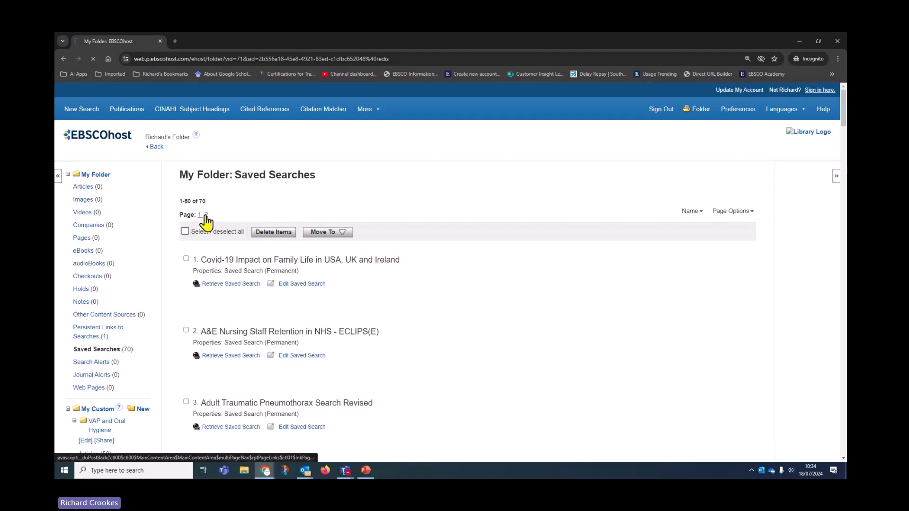
- Move the VAP & Oral Hygiene MEDLINE and CINAHL searches into the VAP and Oral Hygiene folder
{"action": "scroll", "coordinate": [289, 287], "scroll_direction": "down", "scroll_amount": 6}
{"action": "scroll", "coordinate": [288, 293], "scroll_direction": "down", "scroll_amount": 12}
{"action": "scroll", "coordinate": [282, 292], "scroll_direction": "down", "scroll_amount": 7}
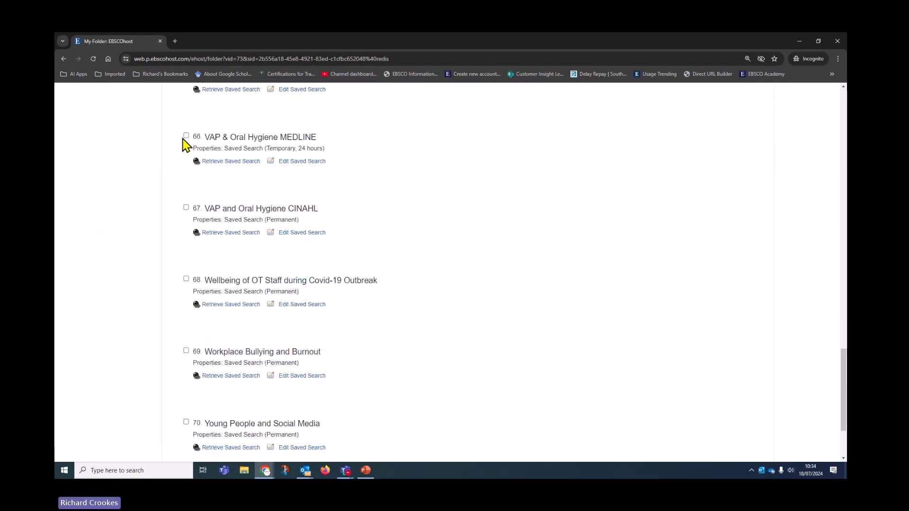
{"action": "left_click", "coordinate": [186, 135]}
{"action": "left_click", "coordinate": [186, 207]}
{"action": "scroll", "coordinate": [464, 415], "scroll_direction": "up", "scroll_amount": 5}
{"action": "scroll", "coordinate": [464, 412], "scroll_direction": "up", "scroll_amount": 15}
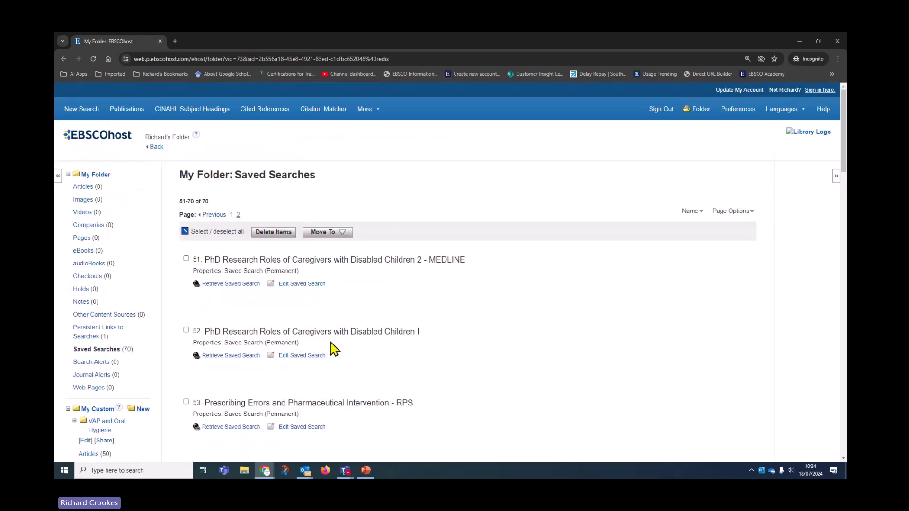
{"action": "left_click", "coordinate": [338, 232]}
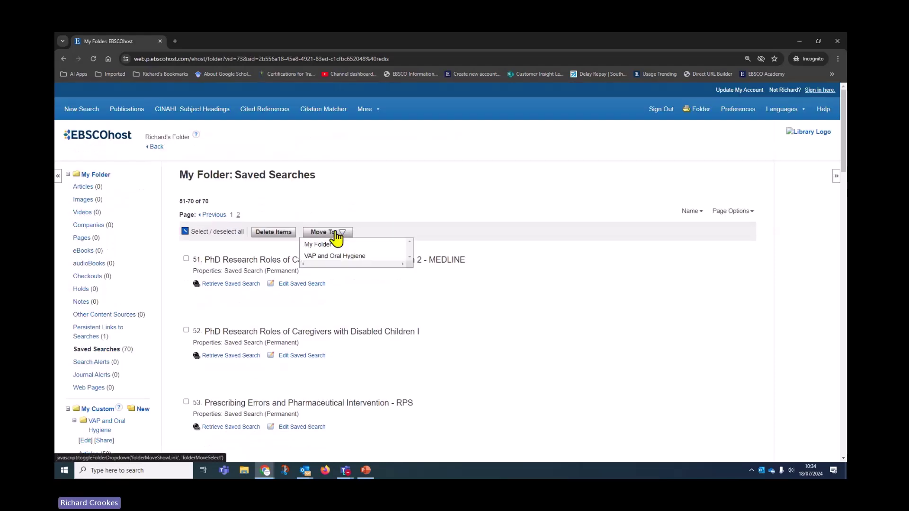
{"action": "left_click", "coordinate": [328, 258]}
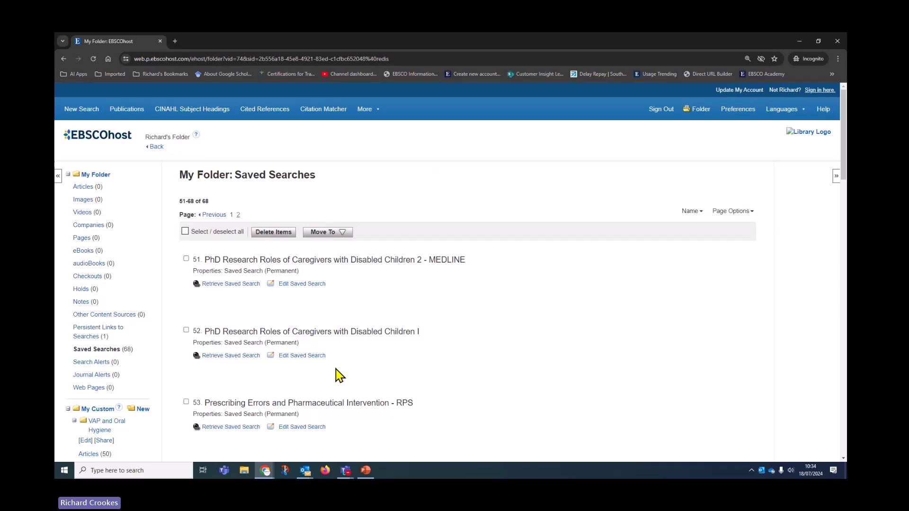
{"action": "scroll", "coordinate": [335, 365], "scroll_direction": "down", "scroll_amount": 4}
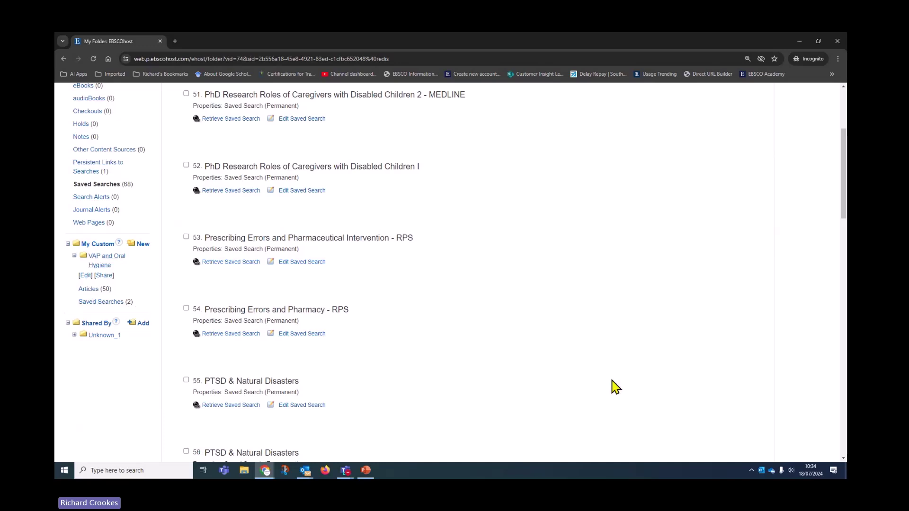
{"action": "scroll", "coordinate": [622, 364], "scroll_direction": "up", "scroll_amount": 3}
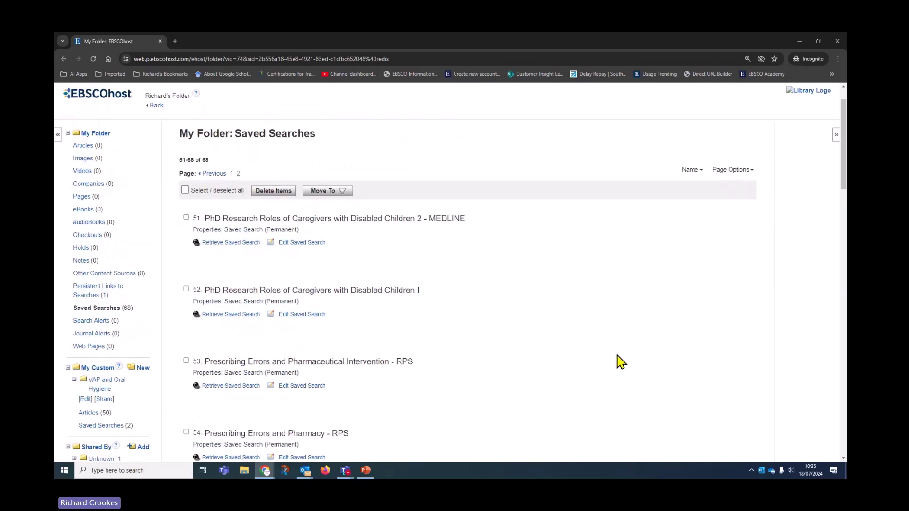
{"action": "scroll", "coordinate": [616, 360], "scroll_direction": "down", "scroll_amount": 3}
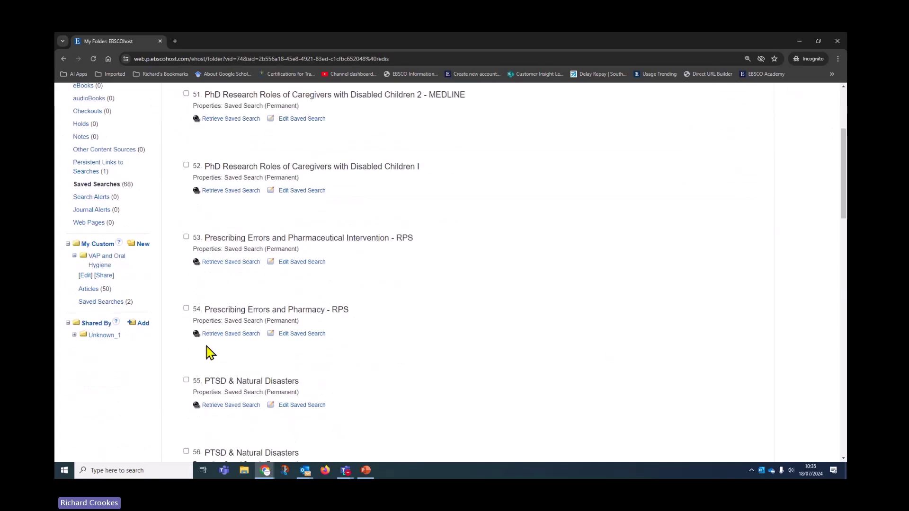
- Draft a share invitation for VAP and Oral Hygiene with message 'Here are my results in support of the systematic review.'
{"action": "left_click", "coordinate": [104, 277]}
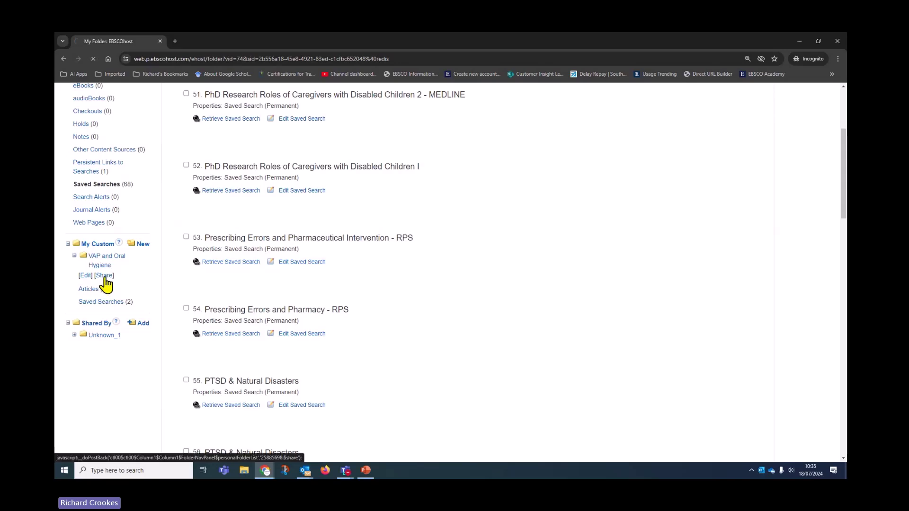
{"action": "left_click", "coordinate": [412, 171]}
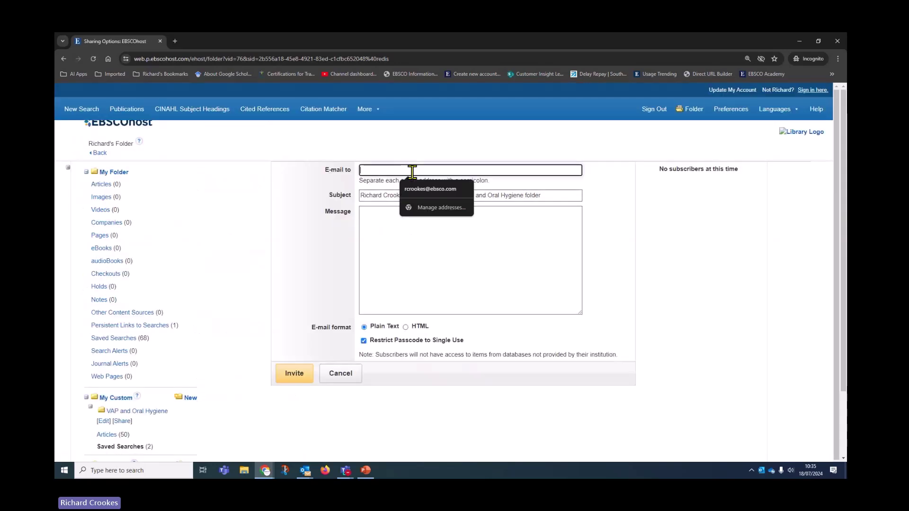
{"action": "left_click", "coordinate": [421, 189]}
{"action": "left_click", "coordinate": [407, 236]}
{"action": "type", "text": "Her"}
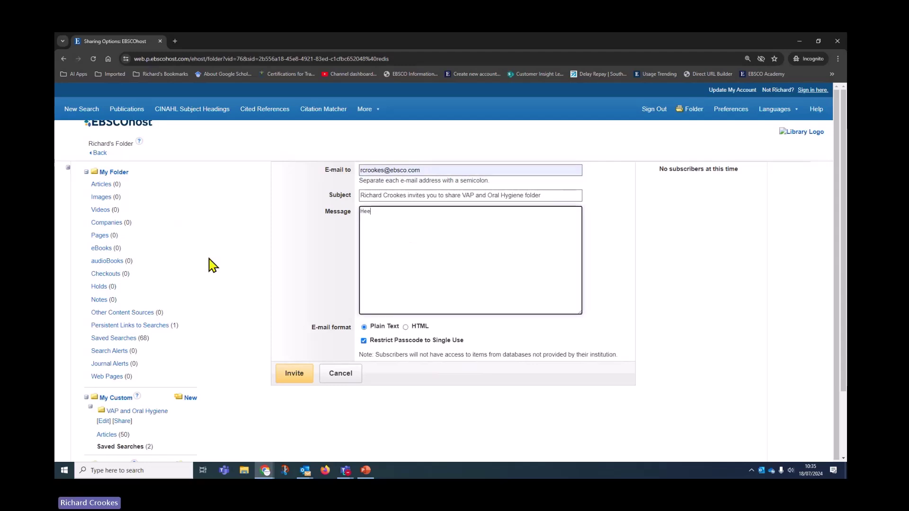
{"action": "key", "text": "BackSpace"}
{"action": "key", "text": "BackSpace"}
{"action": "type", "text": "re m"}
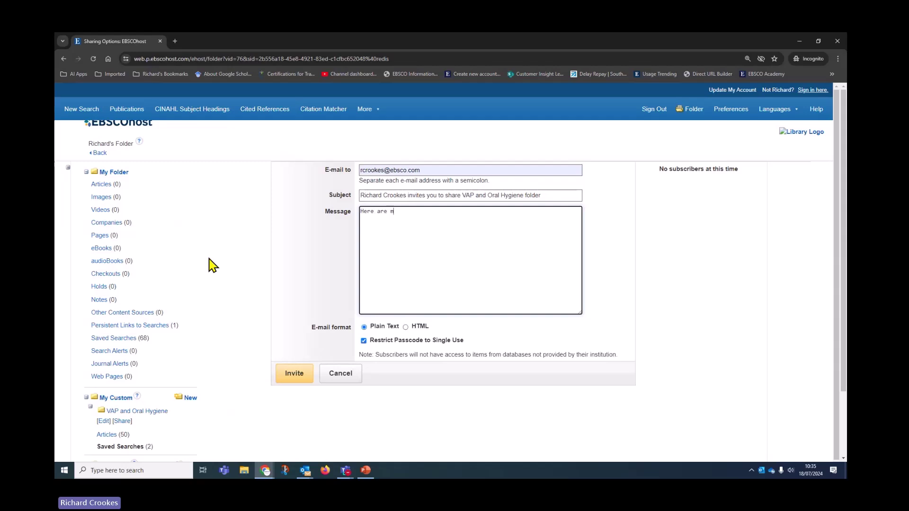
{"action": "type", "text": " are my resul.ts"}
{"action": "key", "text": "BackSpace"}
{"action": "key", "text": "BackSpace"}
{"action": "key", "text": "BackSpace"}
{"action": "key", "text": "BackSpace"}
{"action": "type", "text": "ts"}
{"action": "type", "text": "ts in support of the"}
{"action": "type", "text": " sy s"}
{"action": "key", "text": "BackSpace"}
{"action": "key", "text": "BackSpace"}
{"action": "type", "text": "stematic review."}
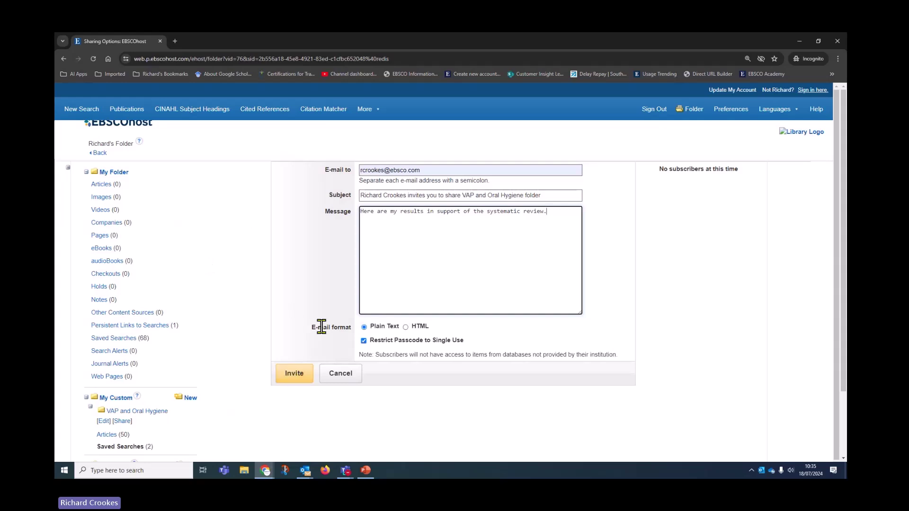
- Replace the recipient with a colleague's e-mail address and untick Restrict Passcode to Single Use
{"action": "triple_click", "coordinate": [430, 169]}
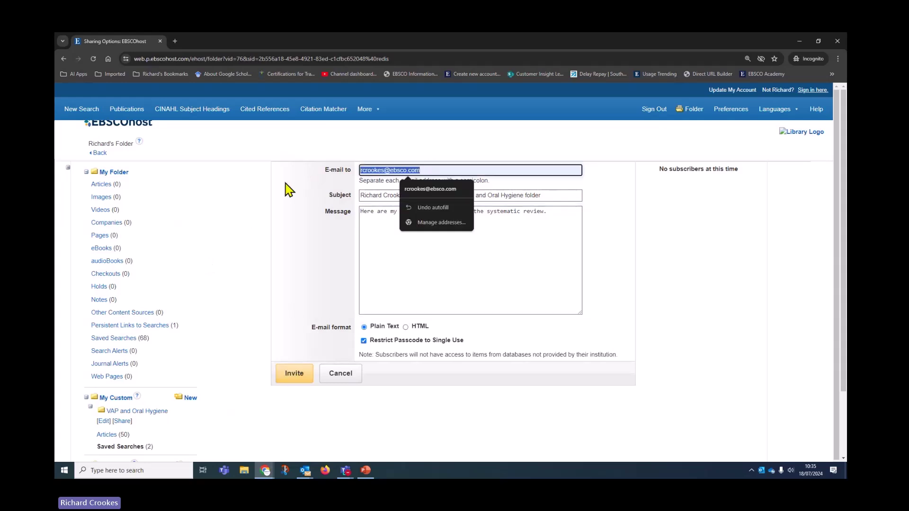
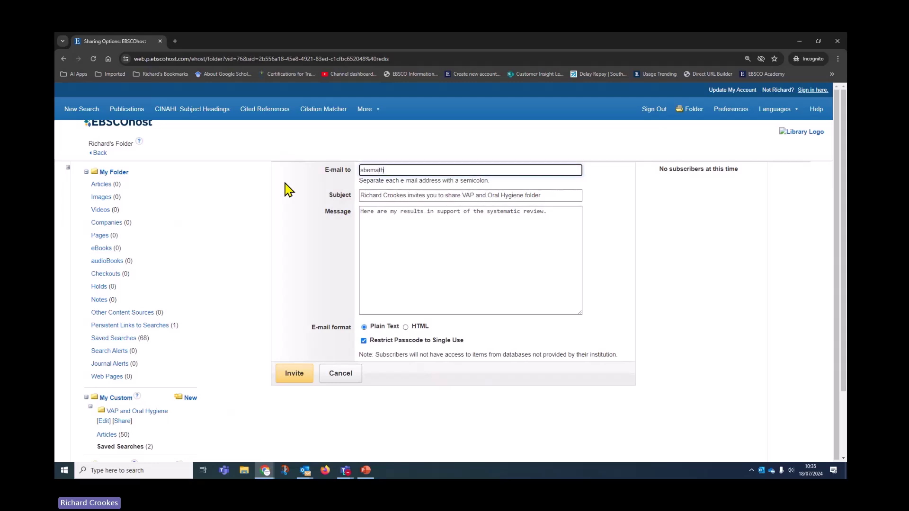
{"action": "scroll", "coordinate": [397, 366], "scroll_direction": "down", "scroll_amount": 1}
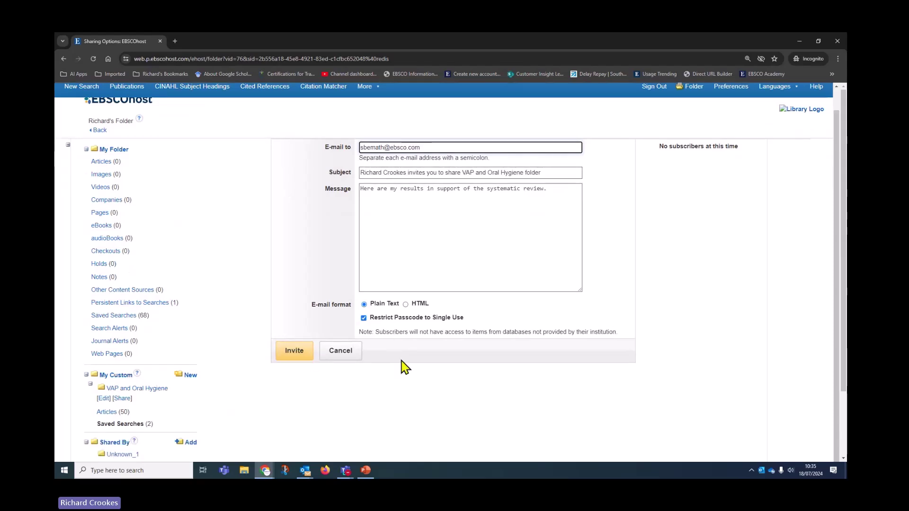
{"action": "scroll", "coordinate": [405, 365], "scroll_direction": "down", "scroll_amount": 2}
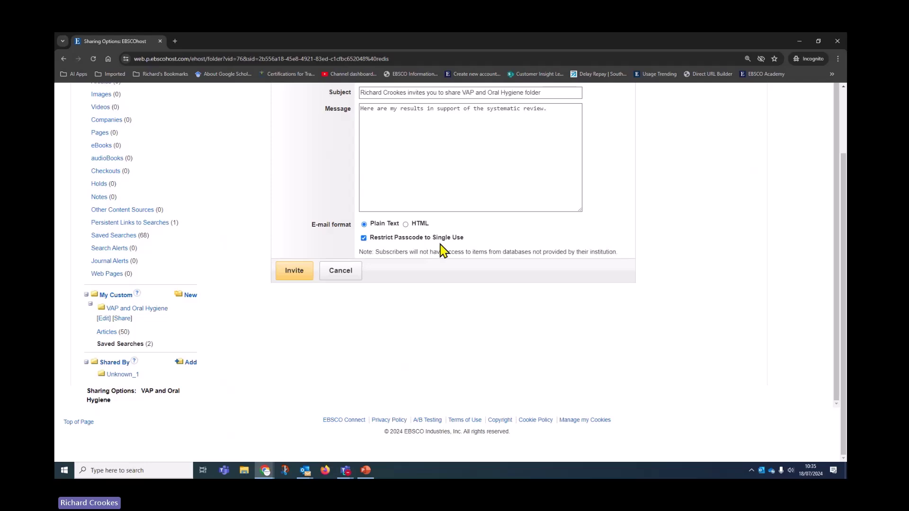
{"action": "left_click", "coordinate": [363, 238]}
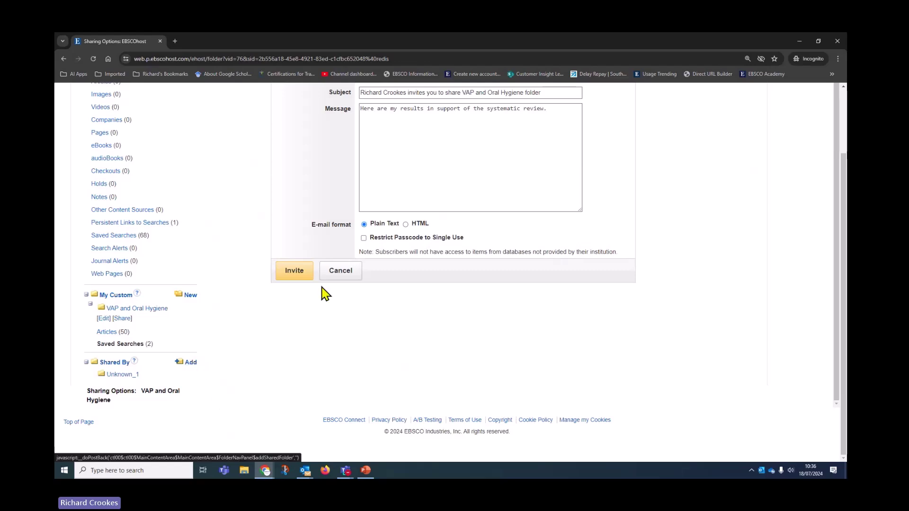
- Cancel the share invitation, then paste a shared-folder passcode under Shared By and cancel that too
{"action": "left_click", "coordinate": [340, 278]}
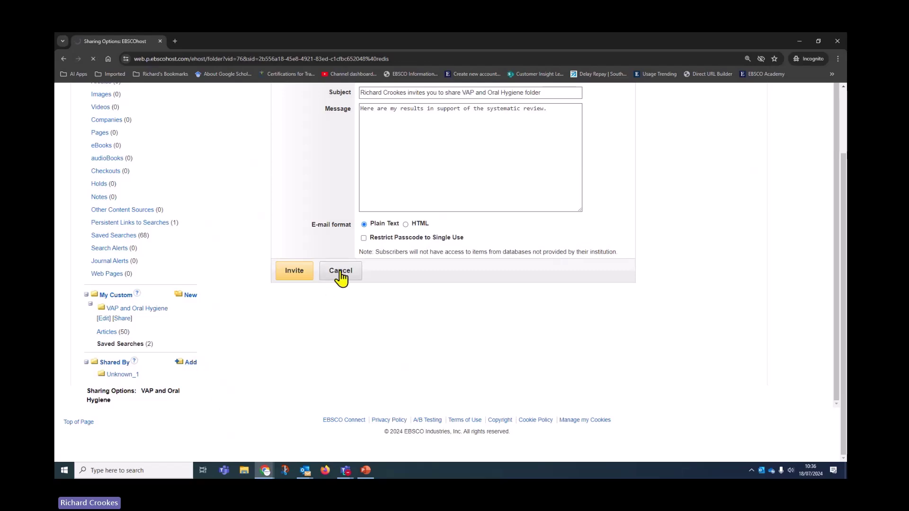
{"action": "scroll", "coordinate": [304, 365], "scroll_direction": "down", "scroll_amount": 3}
{"action": "left_click", "coordinate": [144, 379]}
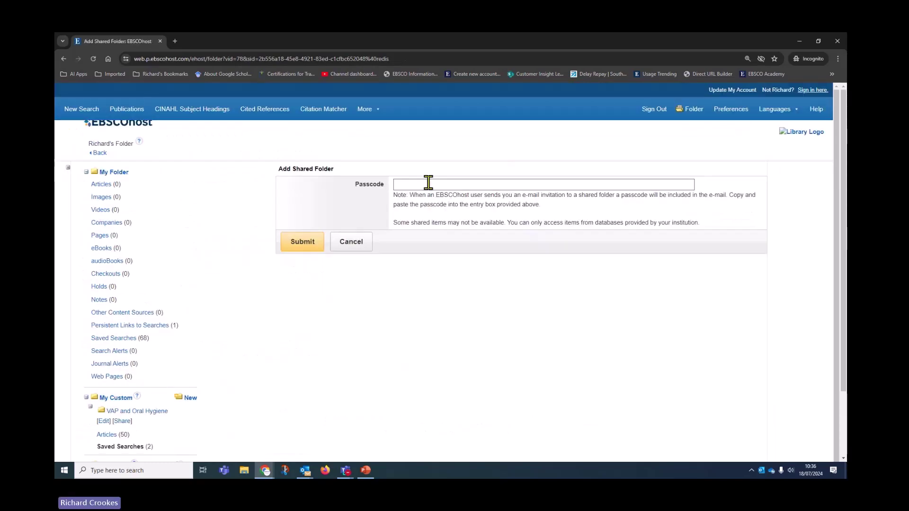
{"action": "left_click", "coordinate": [428, 182]}
{"action": "key", "text": "ctrl+v"}
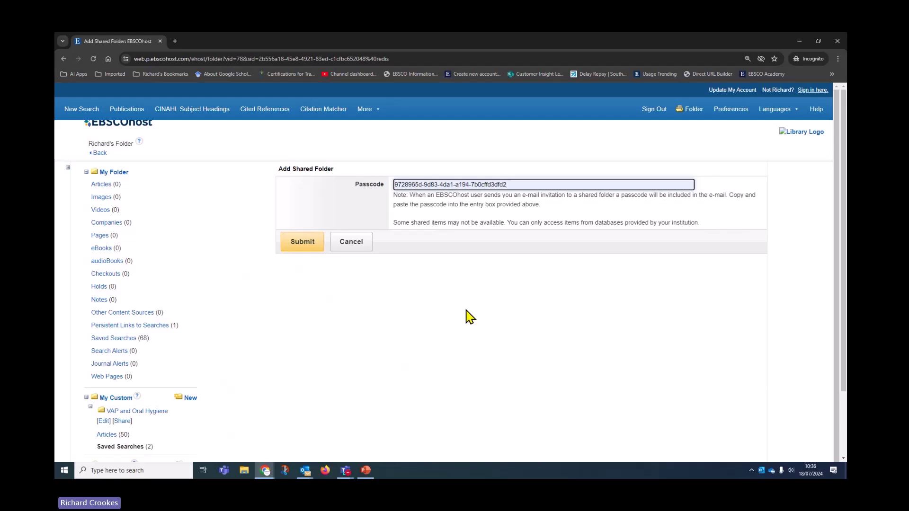
{"action": "left_click", "coordinate": [352, 249]}
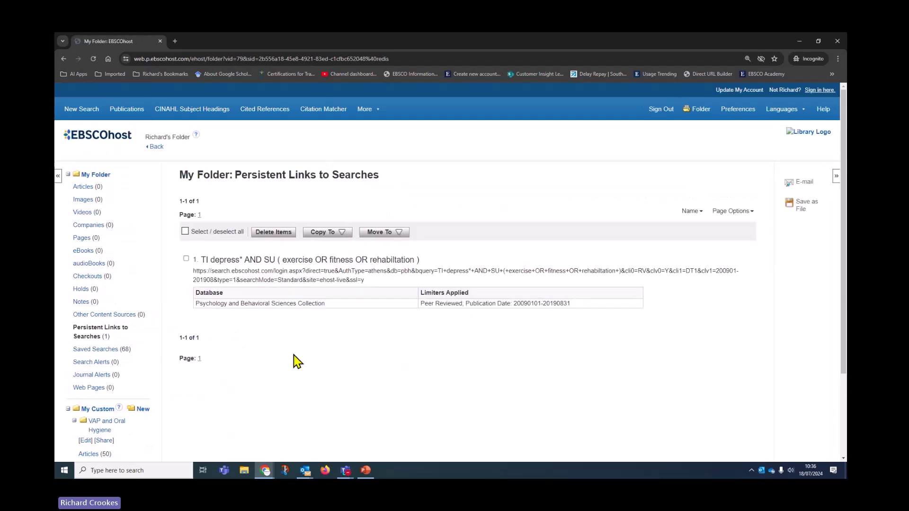
- Reopen and cancel the folder share, then list VAP and Oral Hygiene's Saved Searches (2)
{"action": "scroll", "coordinate": [213, 389], "scroll_direction": "down", "scroll_amount": 2}
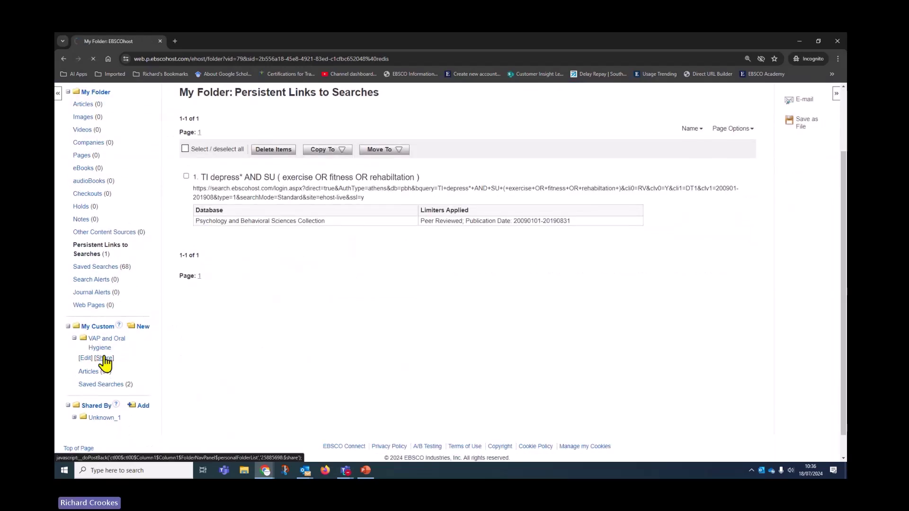
{"action": "left_click", "coordinate": [364, 340]}
{"action": "left_click", "coordinate": [364, 340]}
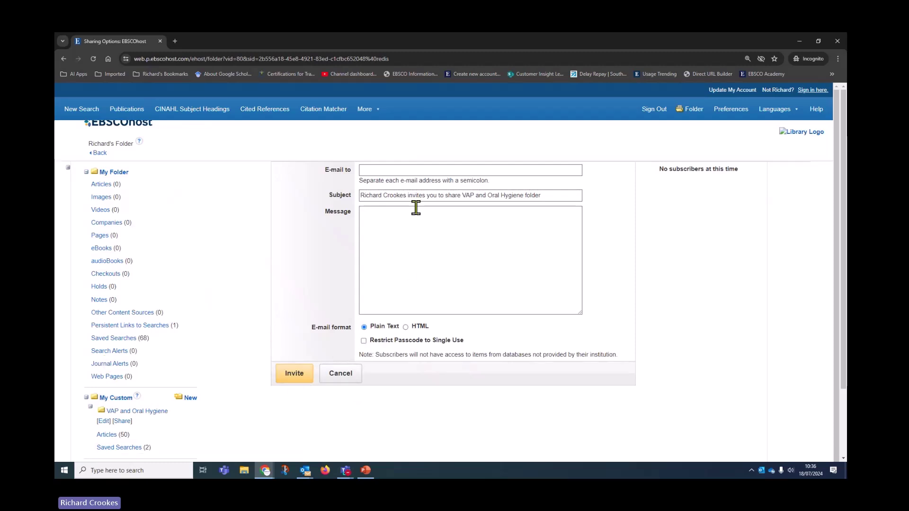
{"action": "left_click", "coordinate": [351, 377]}
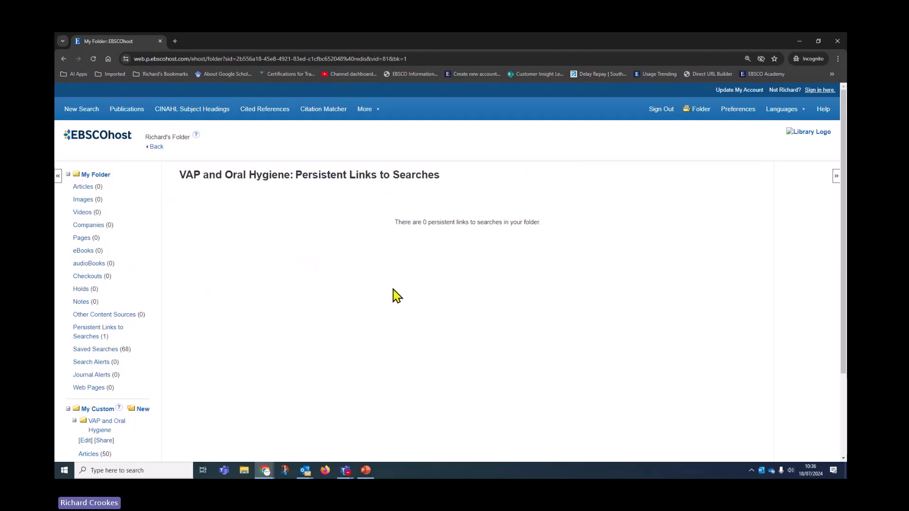
{"action": "scroll", "coordinate": [454, 282], "scroll_direction": "down", "scroll_amount": 2}
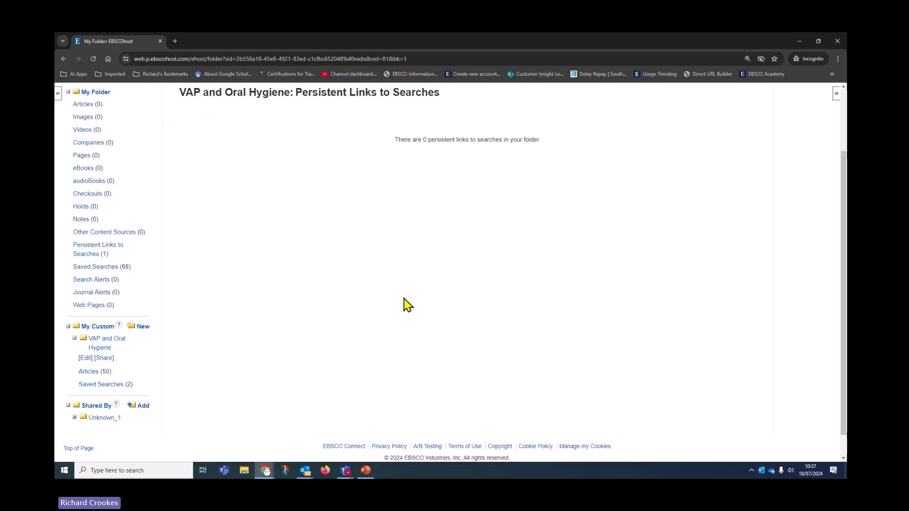
{"action": "left_click", "coordinate": [108, 386]}
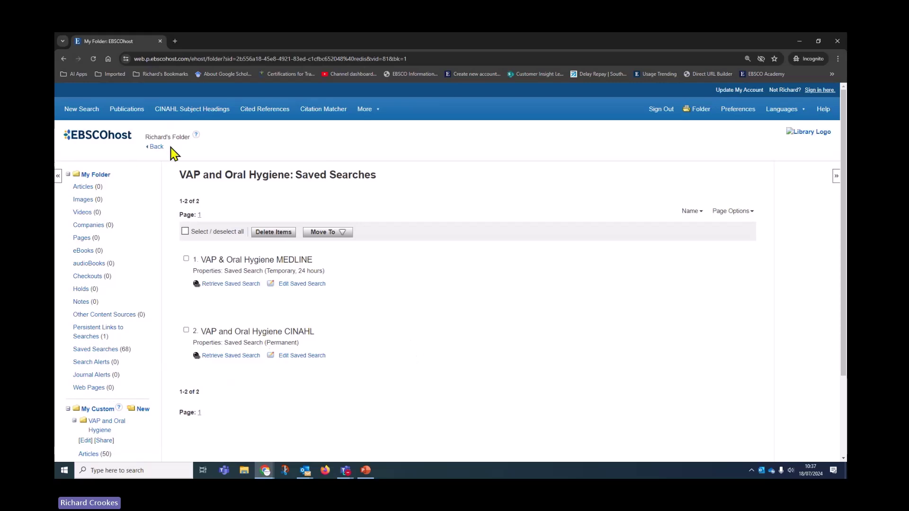
- Select the depression search's persistent link URL in My Folder, then go back to the CINAHL search page
{"action": "left_click", "coordinate": [156, 147]}
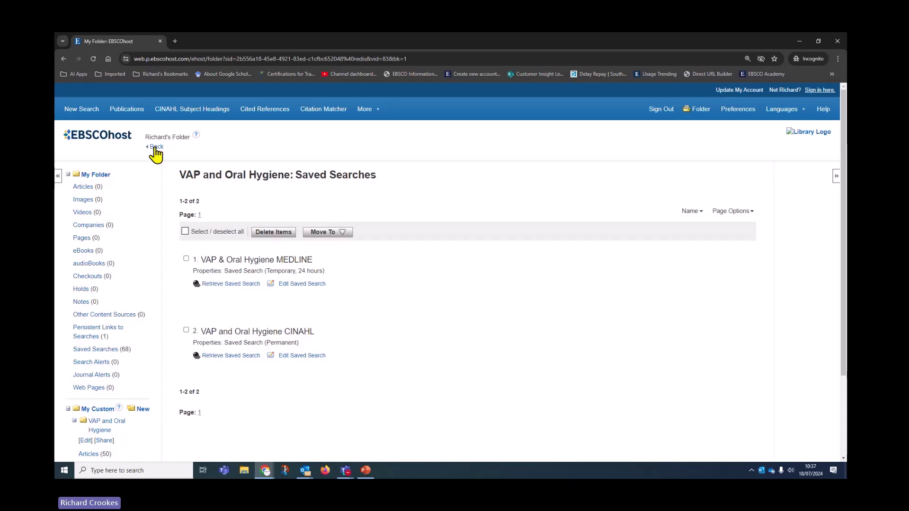
{"action": "left_click", "coordinate": [88, 336]}
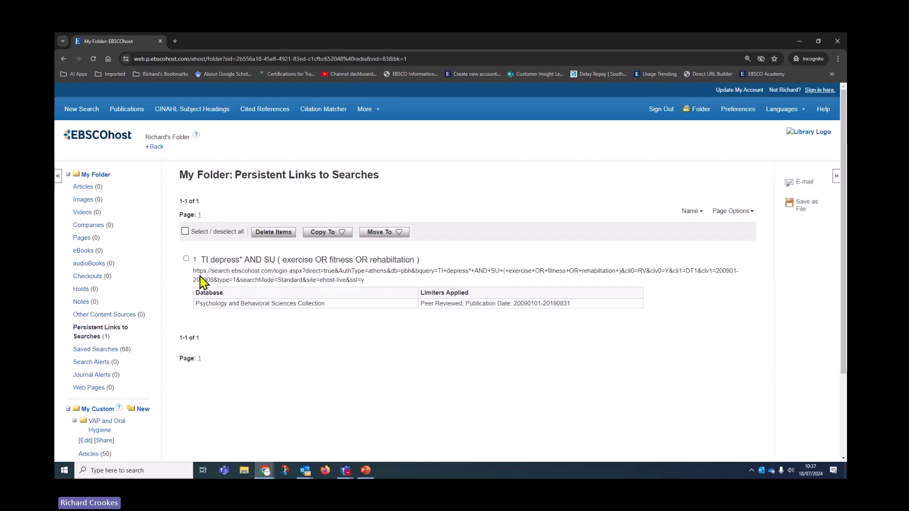
{"action": "left_click_drag", "start_coordinate": [193, 272], "coordinate": [374, 286]}
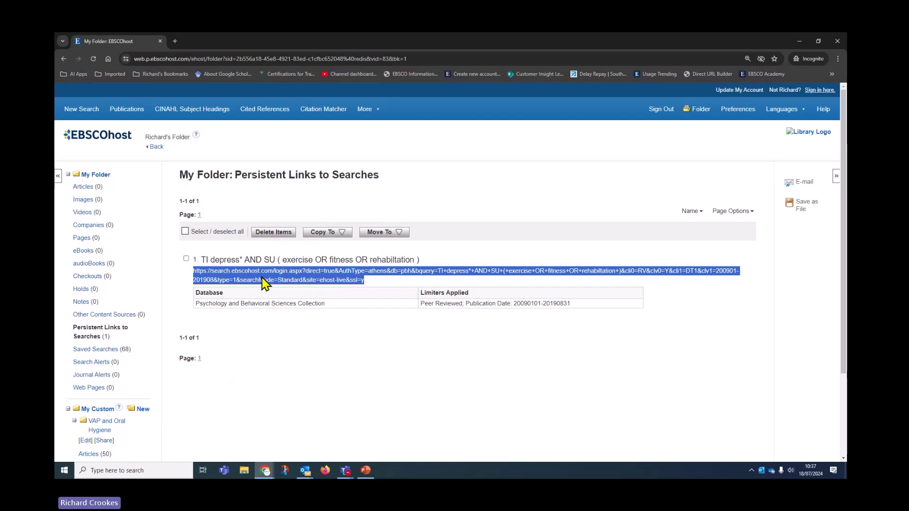
{"action": "left_click", "coordinate": [155, 148]}
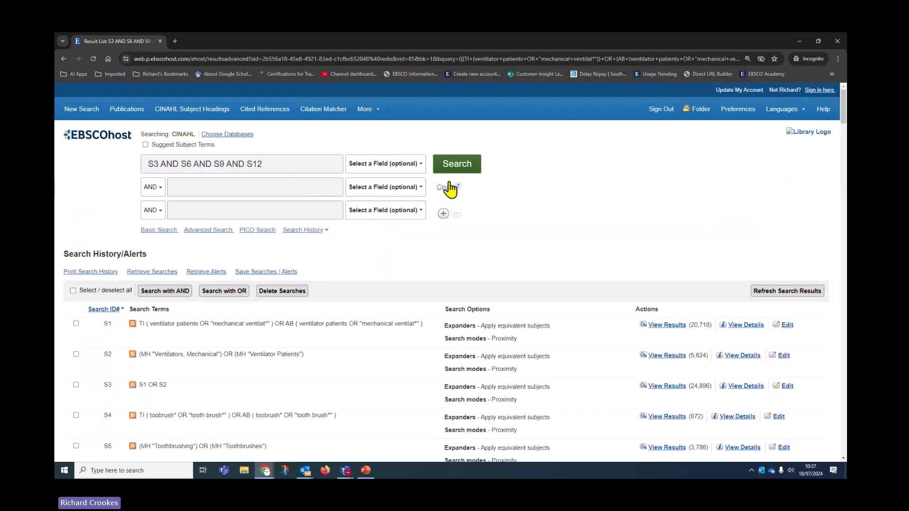
- Use the results' Share menu to add search S3 AND S6 AND S9 AND S12 to the folder
{"action": "scroll", "coordinate": [475, 314], "scroll_direction": "down", "scroll_amount": 11}
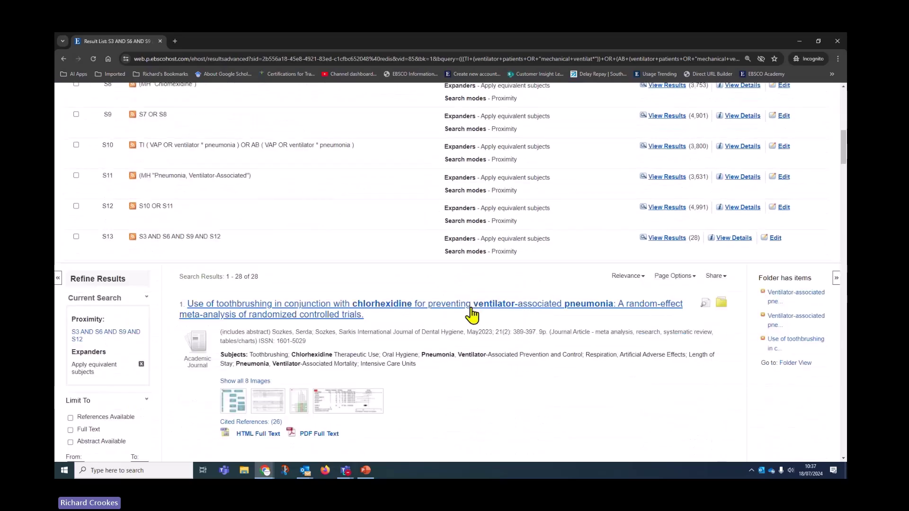
{"action": "left_click", "coordinate": [716, 195]}
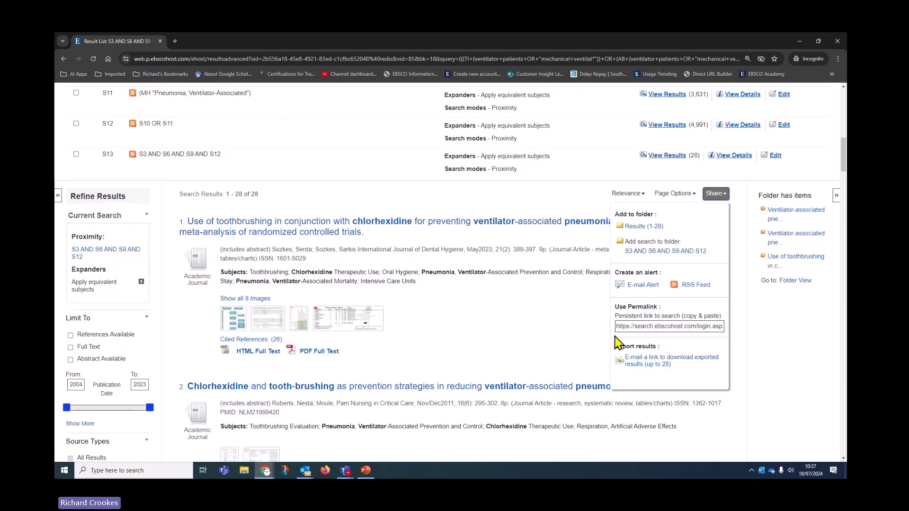
{"action": "left_click", "coordinate": [650, 255]}
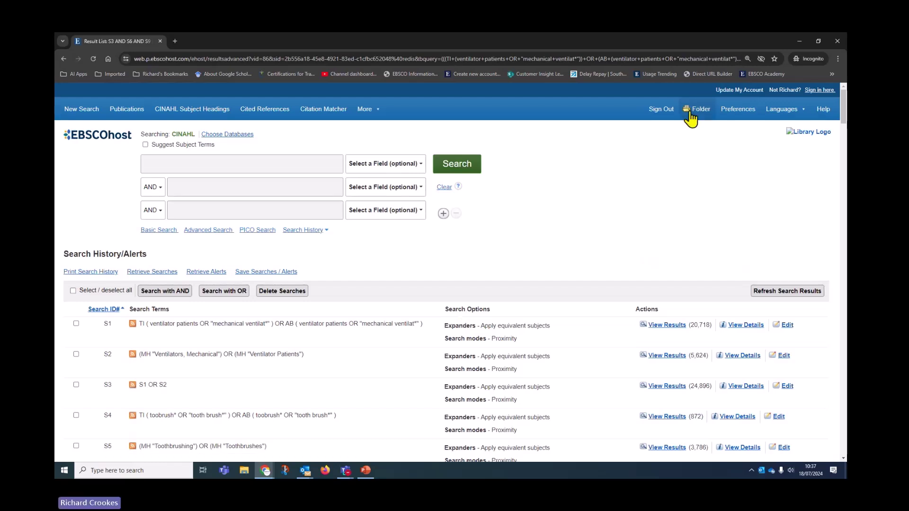
- Open the personal folder and highlight the S3 AND S6 AND S9 AND S12 persistent link URL
{"action": "left_click", "coordinate": [705, 112]}
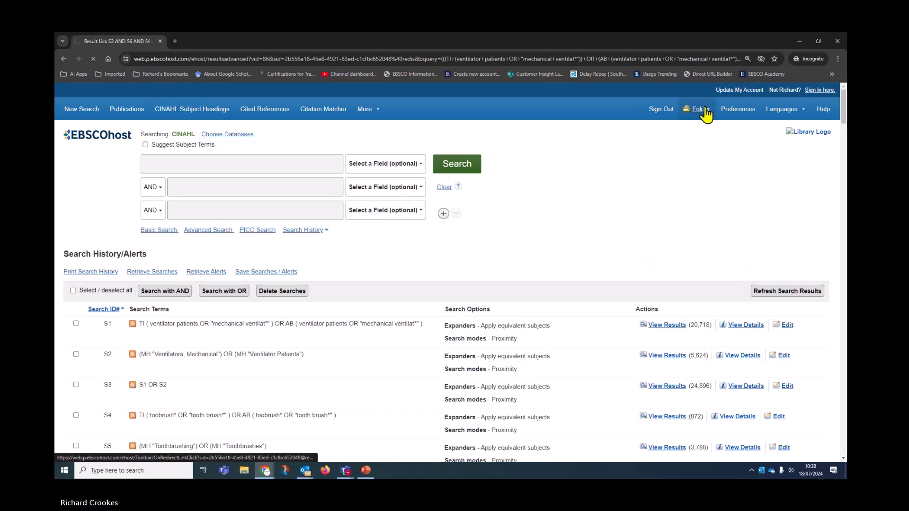
{"action": "scroll", "coordinate": [168, 350], "scroll_direction": "down", "scroll_amount": 3}
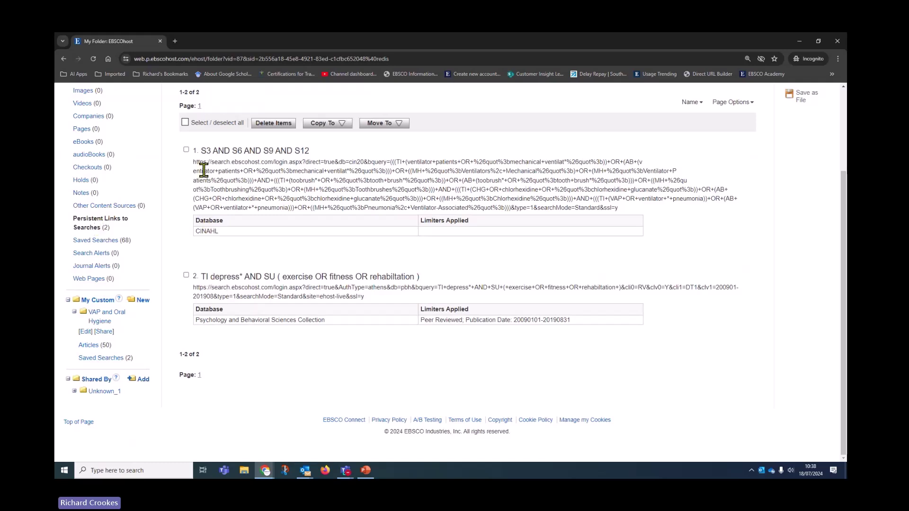
{"action": "left_click_drag", "start_coordinate": [200, 150], "coordinate": [314, 152]}
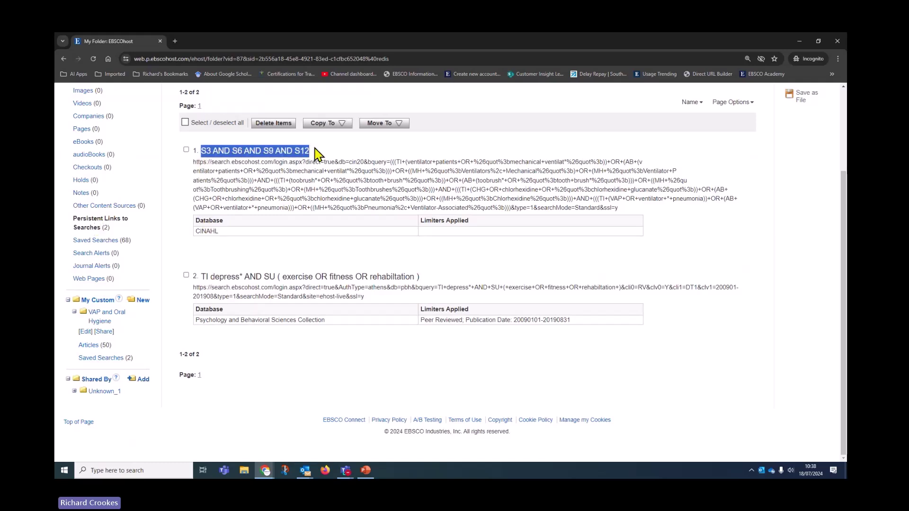
{"action": "left_click", "coordinate": [332, 193]}
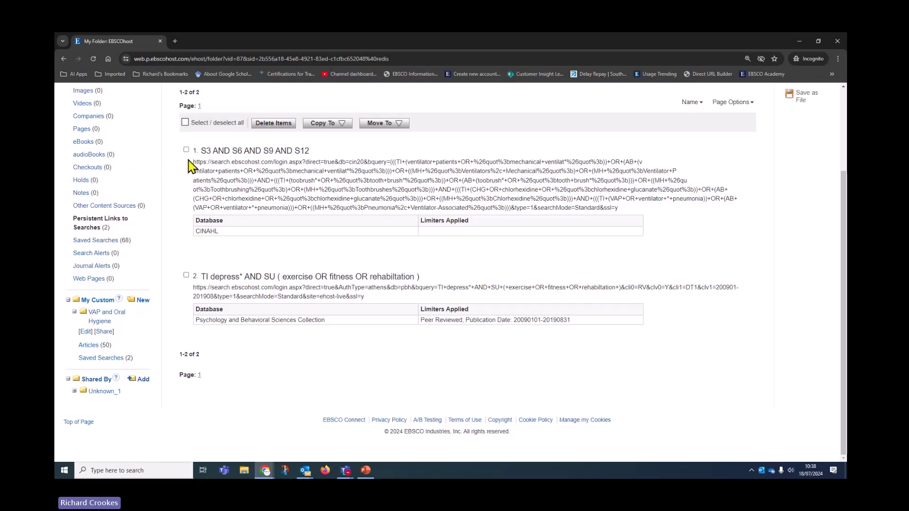
{"action": "left_click_drag", "start_coordinate": [194, 163], "coordinate": [646, 219]}
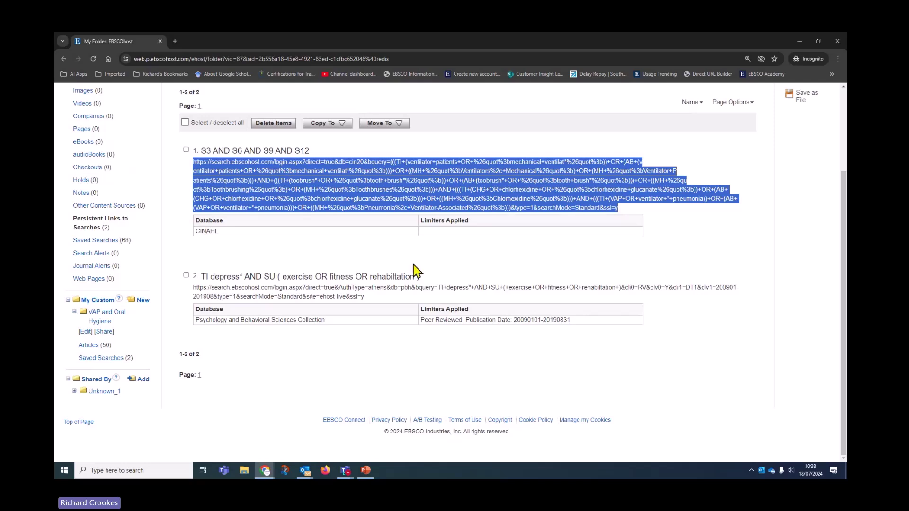
{"action": "scroll", "coordinate": [240, 234], "scroll_direction": "up", "scroll_amount": 2}
- Move the S3 AND S6 AND S9 AND S12 link into VAP and Oral Hygiene, then return to search history
{"action": "left_click", "coordinate": [186, 233]}
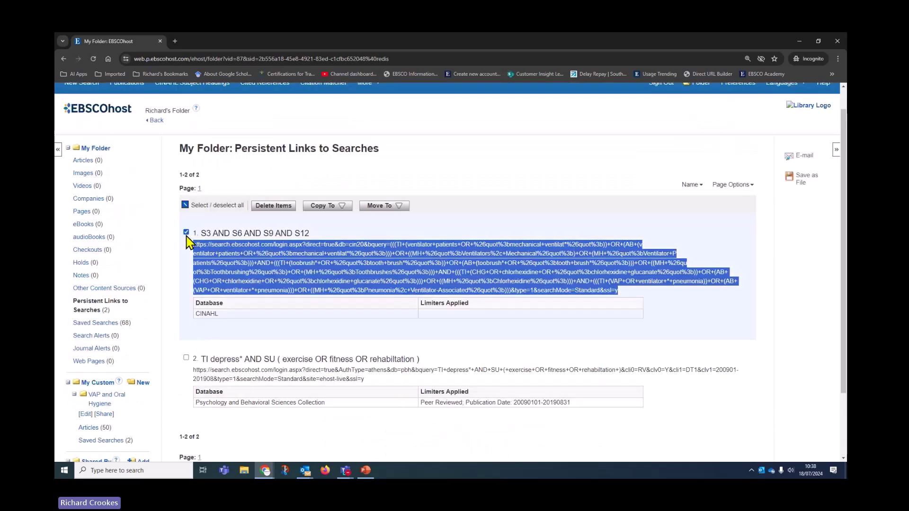
{"action": "left_click", "coordinate": [385, 208]}
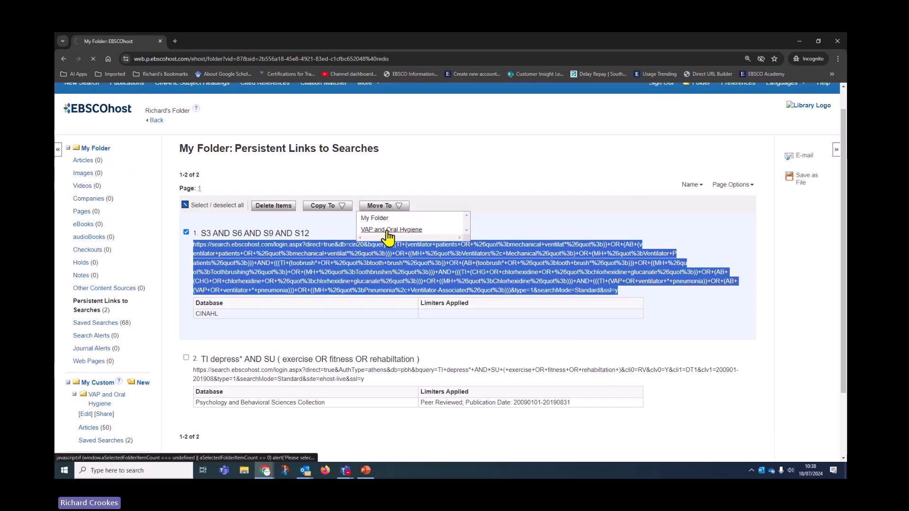
{"action": "left_click", "coordinate": [387, 231]}
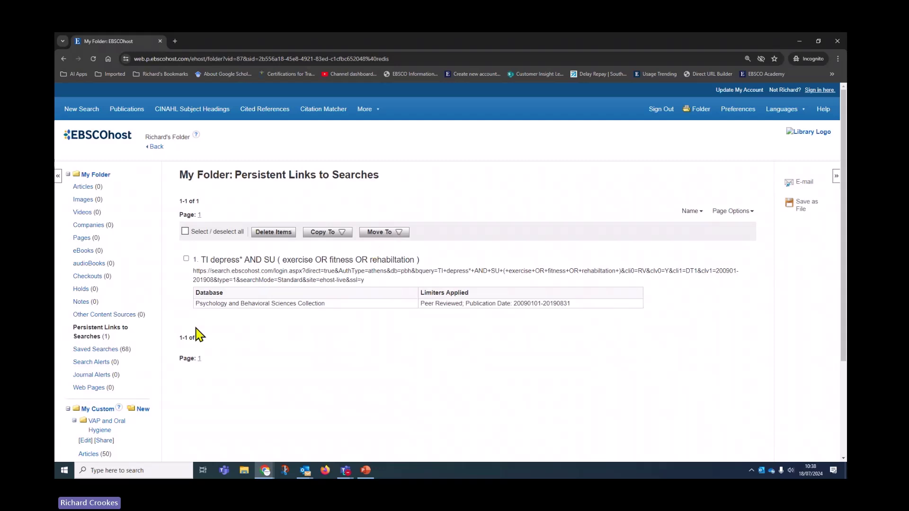
{"action": "scroll", "coordinate": [135, 338], "scroll_direction": "down", "scroll_amount": 3}
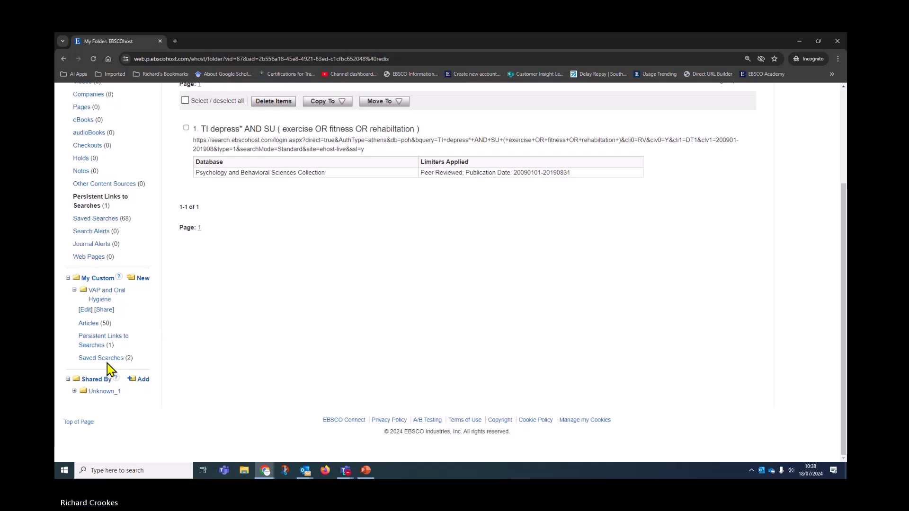
{"action": "scroll", "coordinate": [145, 423], "scroll_direction": "up", "scroll_amount": 3}
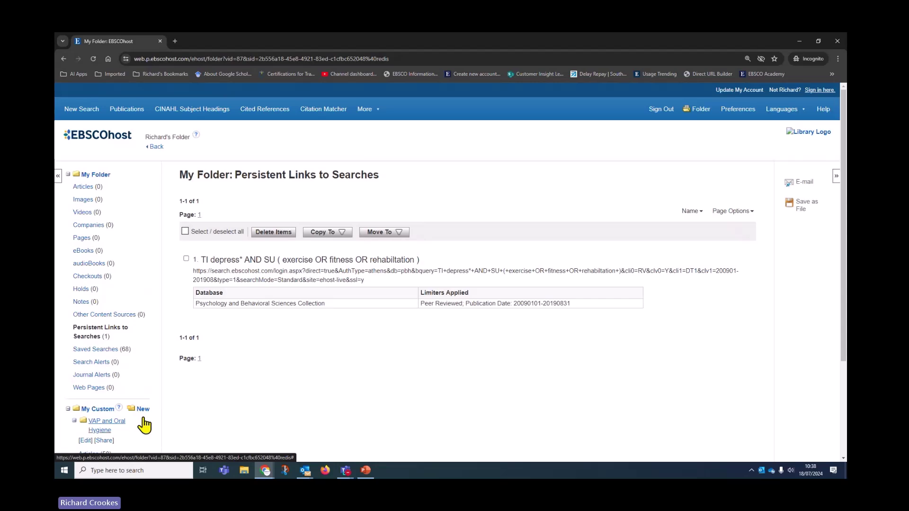
{"action": "left_click", "coordinate": [154, 148]}
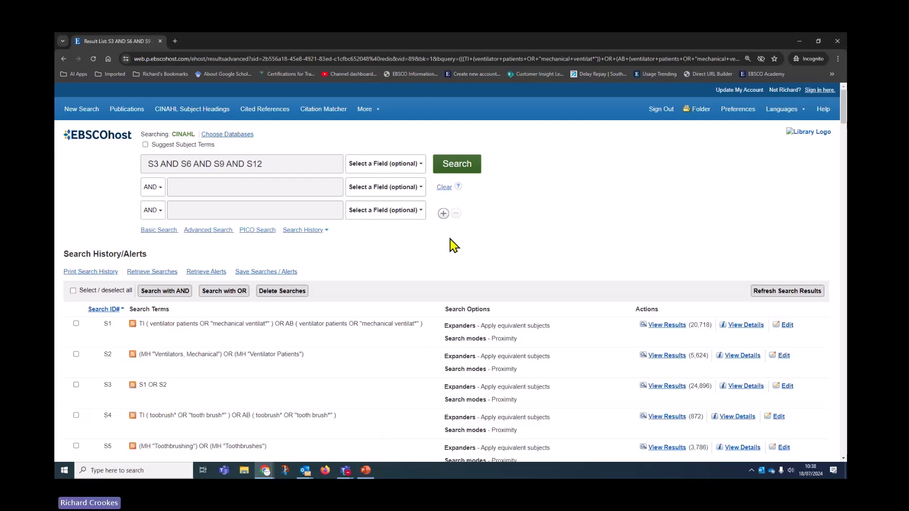
- Clear the previous search and open EBSCOhost Help maximized to fill the screen
{"action": "left_click", "coordinate": [444, 189]}
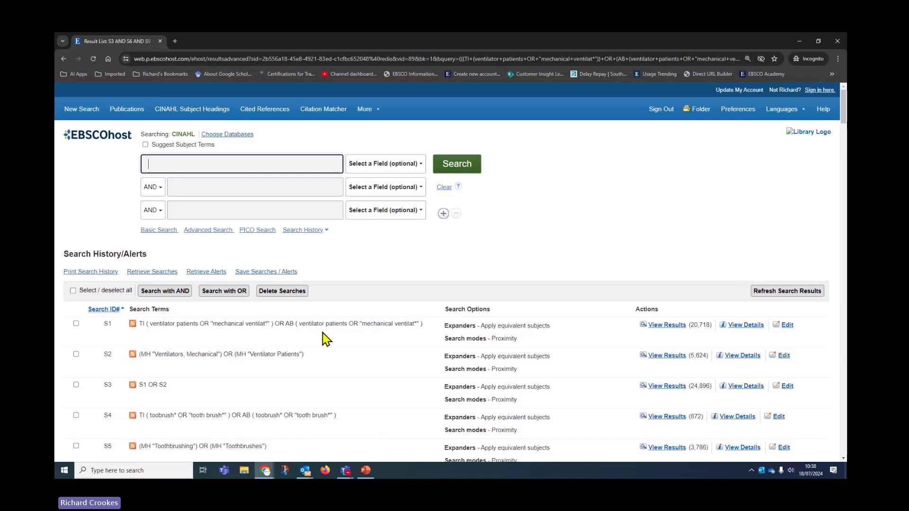
{"action": "left_click", "coordinate": [818, 111]}
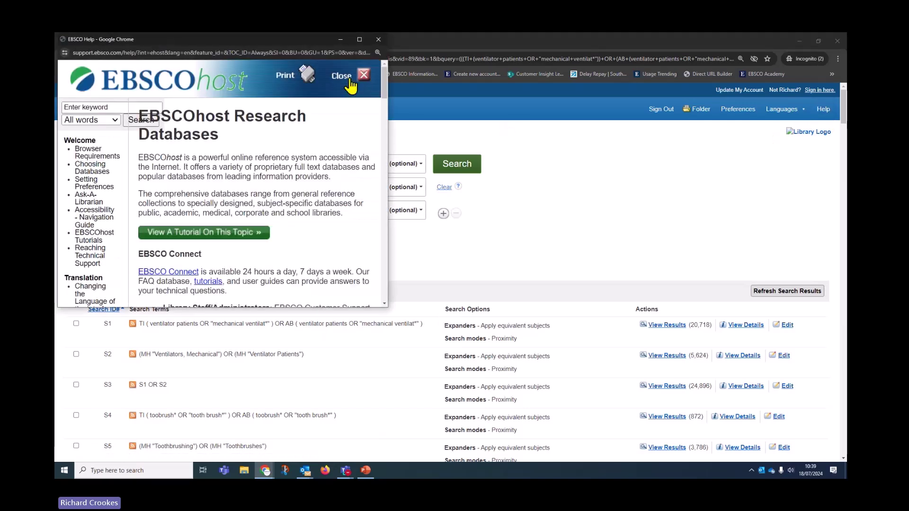
{"action": "left_click", "coordinate": [359, 39]}
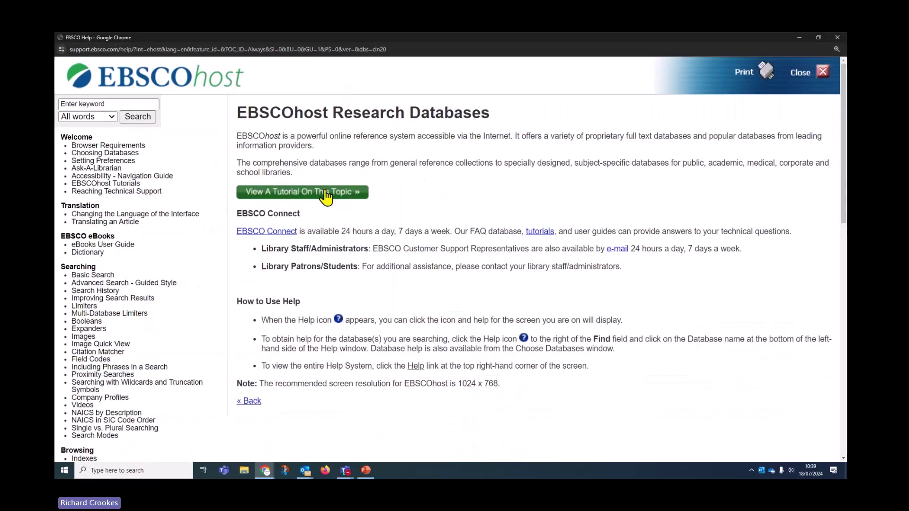
{"action": "scroll", "coordinate": [171, 341], "scroll_direction": "down", "scroll_amount": 7}
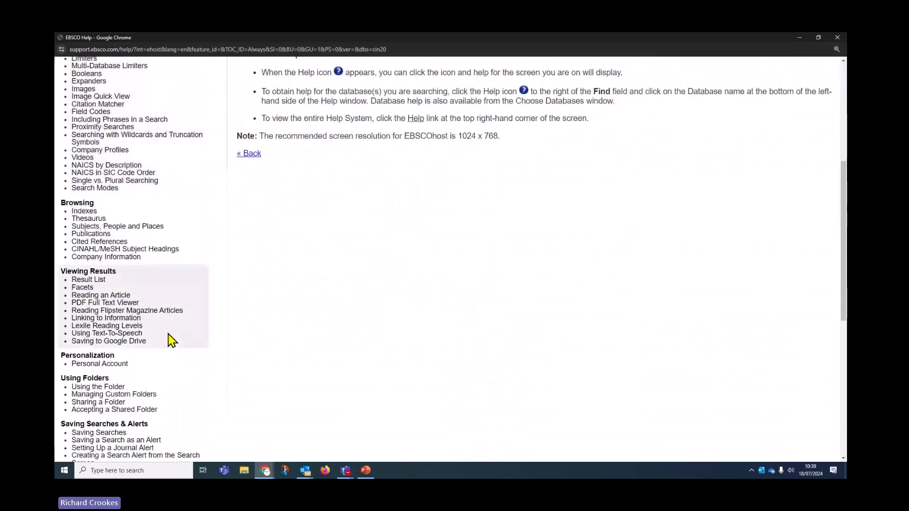
{"action": "scroll", "coordinate": [172, 340], "scroll_direction": "down", "scroll_amount": 1}
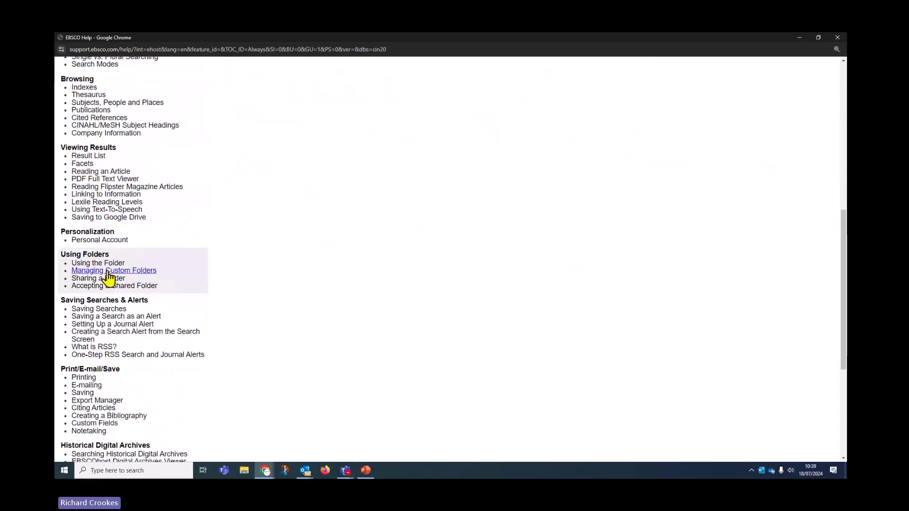
- Read the 'Using the Folder' and 'Managing Custom Folders' help articles
{"action": "left_click", "coordinate": [104, 266]}
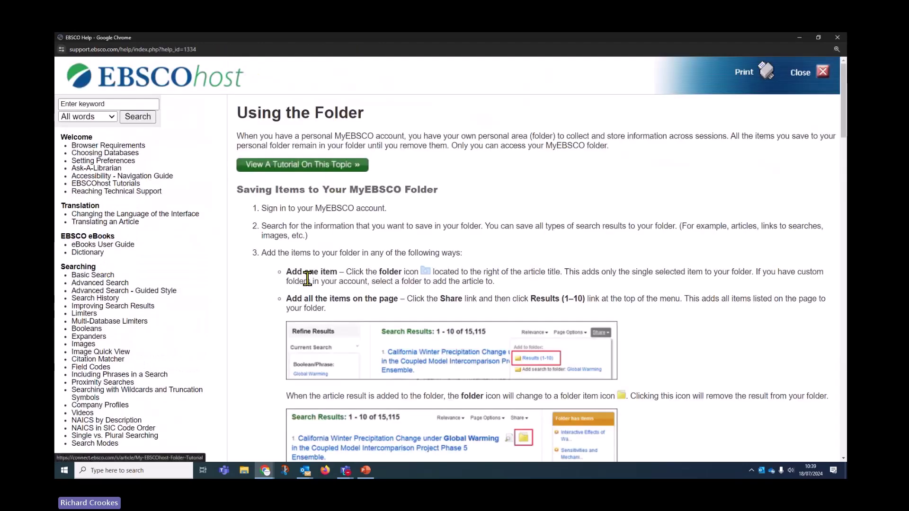
{"action": "scroll", "coordinate": [278, 262], "scroll_direction": "down", "scroll_amount": 3}
{"action": "scroll", "coordinate": [366, 303], "scroll_direction": "down", "scroll_amount": 4}
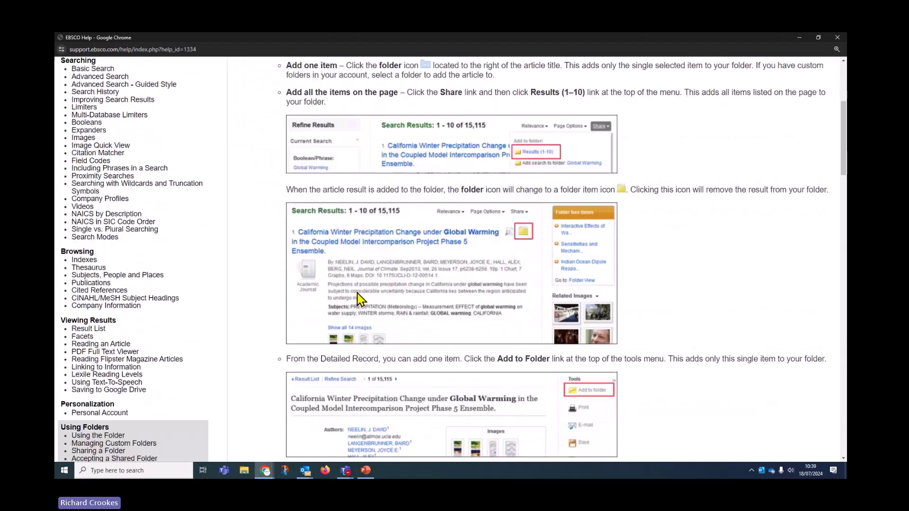
{"action": "scroll", "coordinate": [359, 298], "scroll_direction": "down", "scroll_amount": 1}
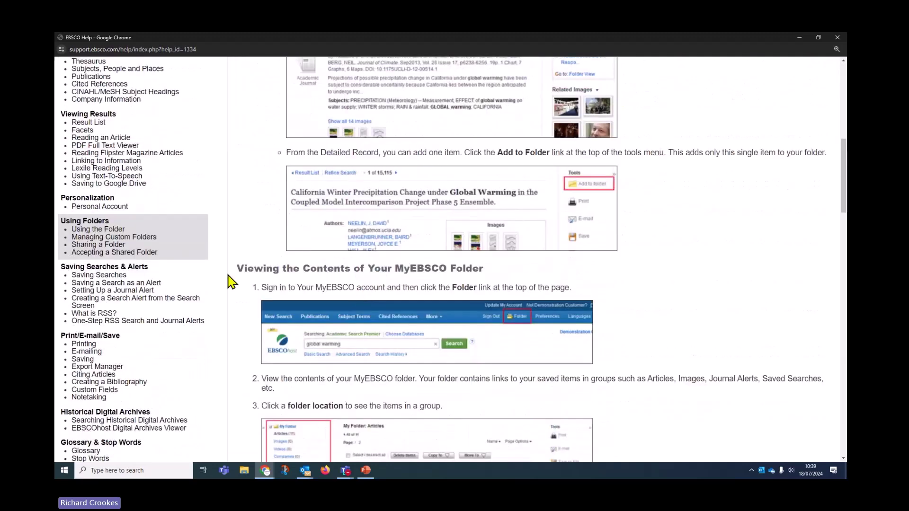
{"action": "left_click", "coordinate": [112, 237]}
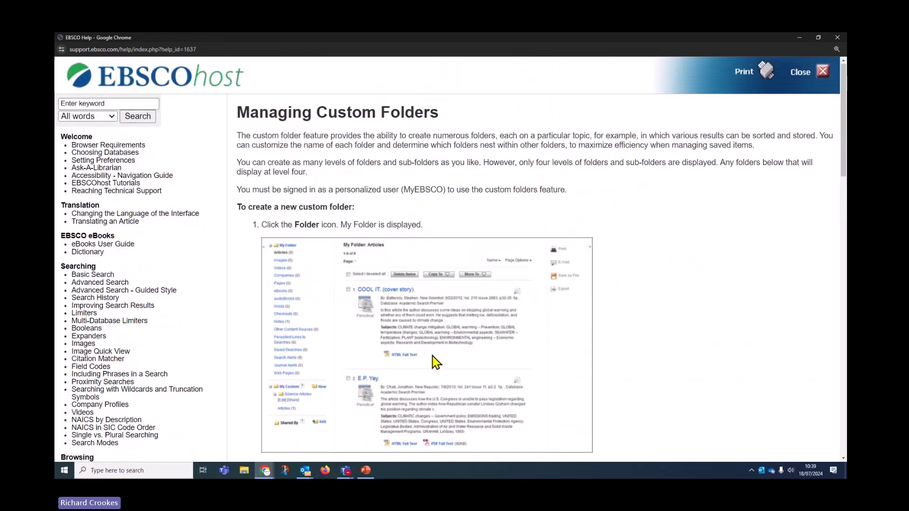
{"action": "scroll", "coordinate": [433, 362], "scroll_direction": "down", "scroll_amount": 4}
{"action": "scroll", "coordinate": [435, 366], "scroll_direction": "down", "scroll_amount": 3}
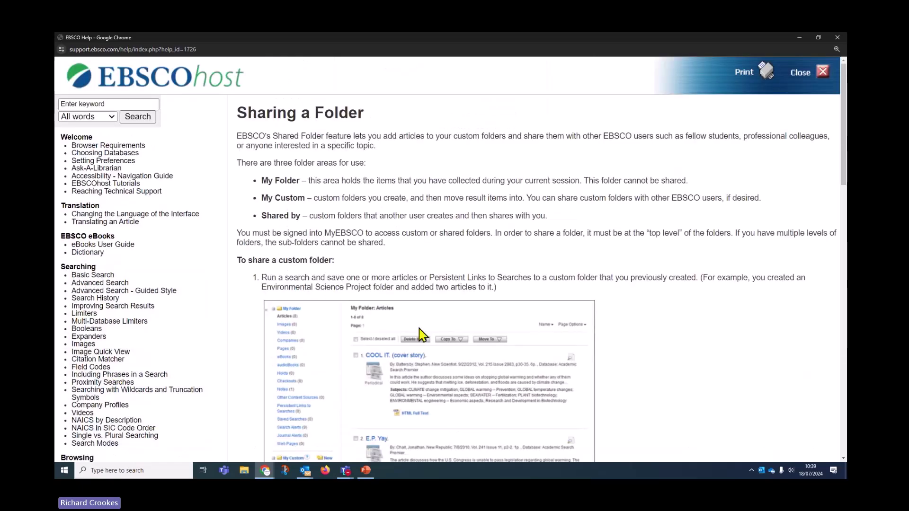
{"action": "scroll", "coordinate": [421, 334], "scroll_direction": "down", "scroll_amount": 9}
{"action": "scroll", "coordinate": [424, 336], "scroll_direction": "down", "scroll_amount": 2}
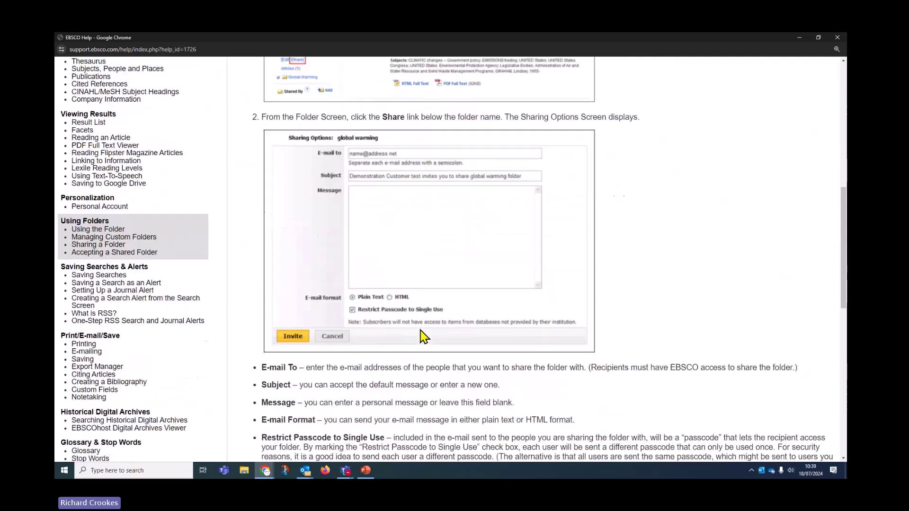
- Read the 'Saving Searches' and 'Export Manager' help articles
{"action": "left_click", "coordinate": [87, 278]}
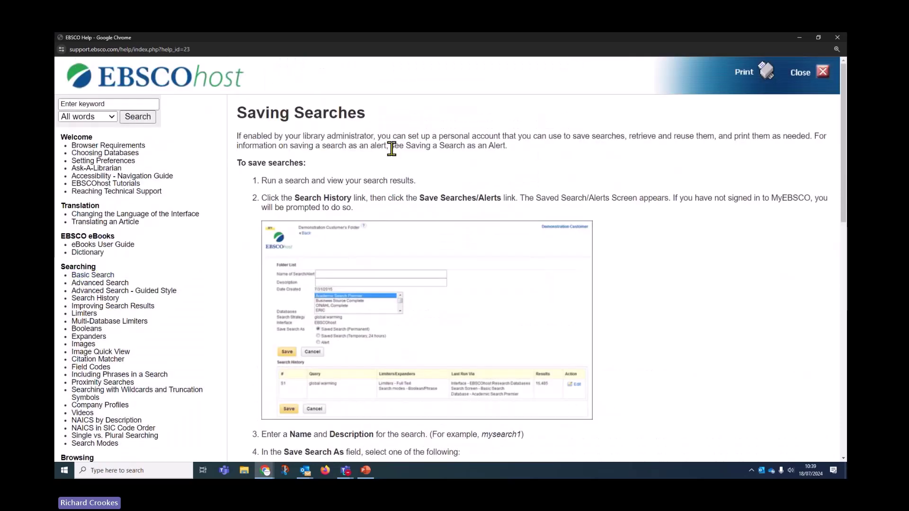
{"action": "scroll", "coordinate": [324, 329], "scroll_direction": "down", "scroll_amount": 8}
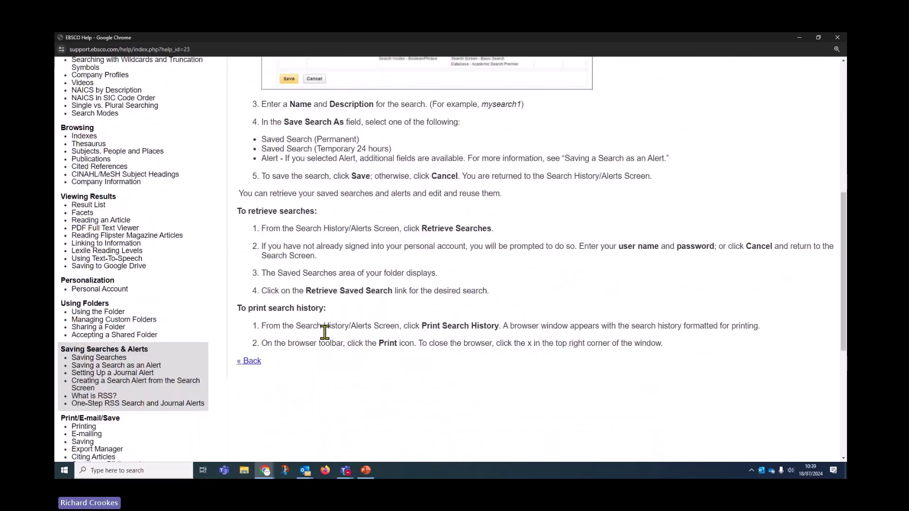
{"action": "scroll", "coordinate": [326, 333], "scroll_direction": "up", "scroll_amount": 3}
{"action": "scroll", "coordinate": [325, 341], "scroll_direction": "down", "scroll_amount": 8}
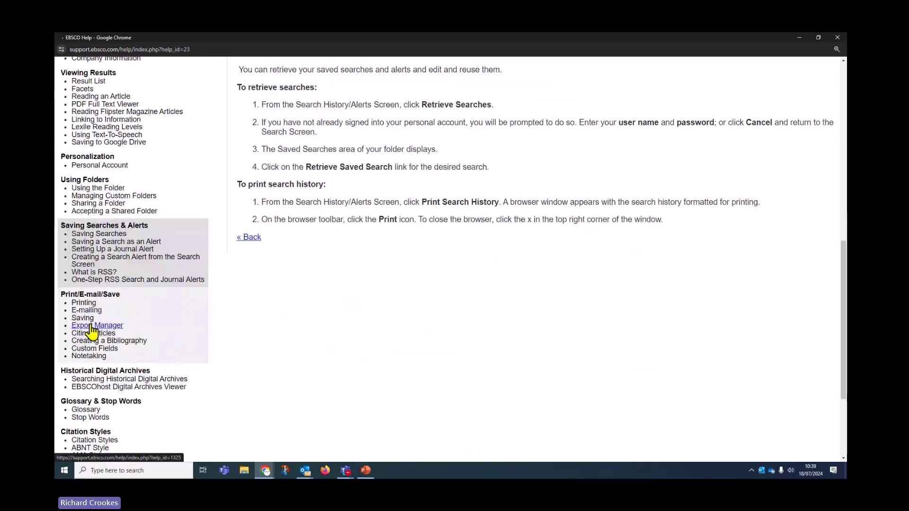
{"action": "left_click", "coordinate": [92, 326]}
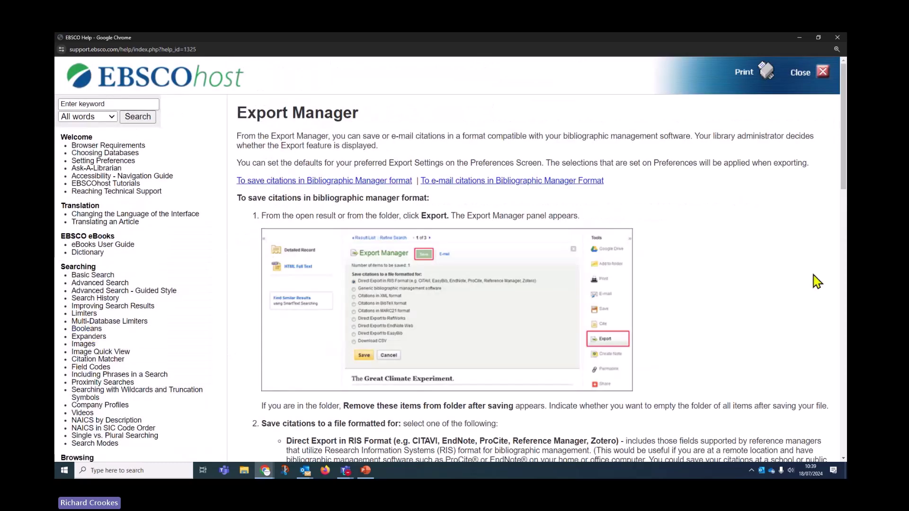
{"action": "scroll", "coordinate": [751, 273], "scroll_direction": "down", "scroll_amount": 3}
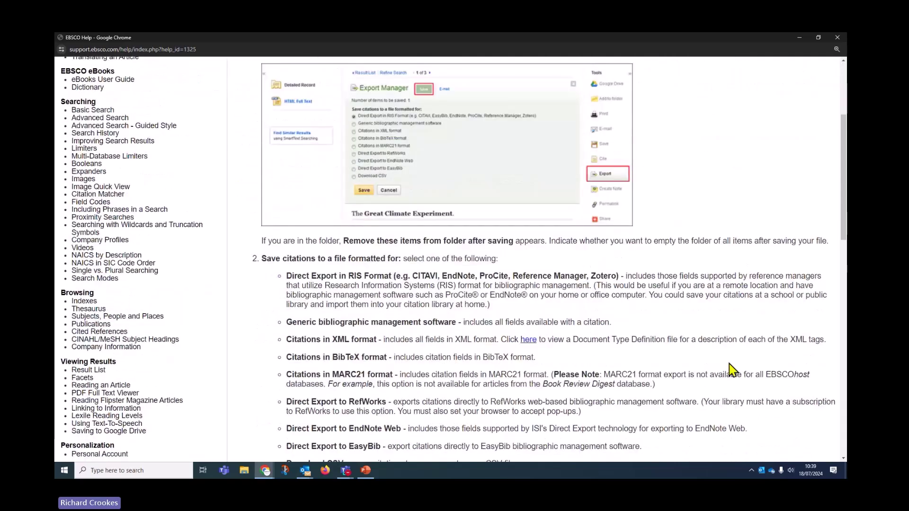
{"action": "scroll", "coordinate": [728, 363], "scroll_direction": "down", "scroll_amount": 5}
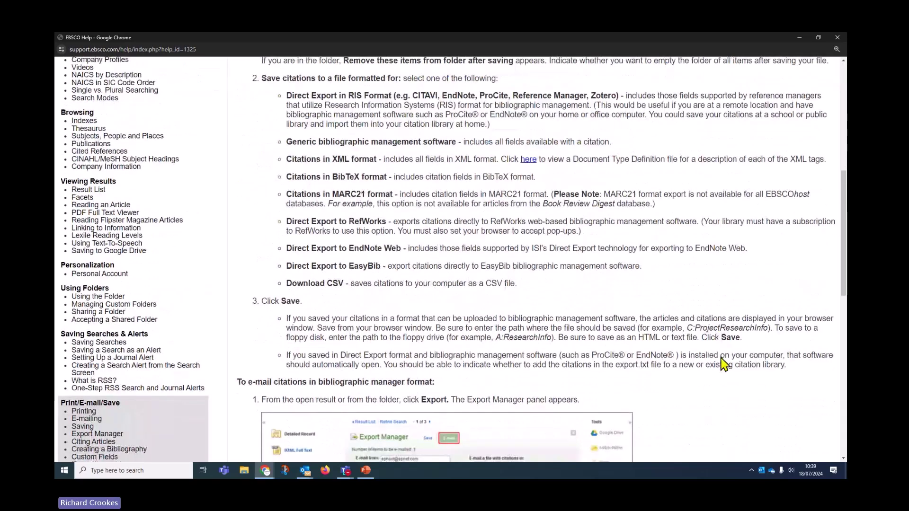
{"action": "scroll", "coordinate": [723, 364], "scroll_direction": "up", "scroll_amount": 9}
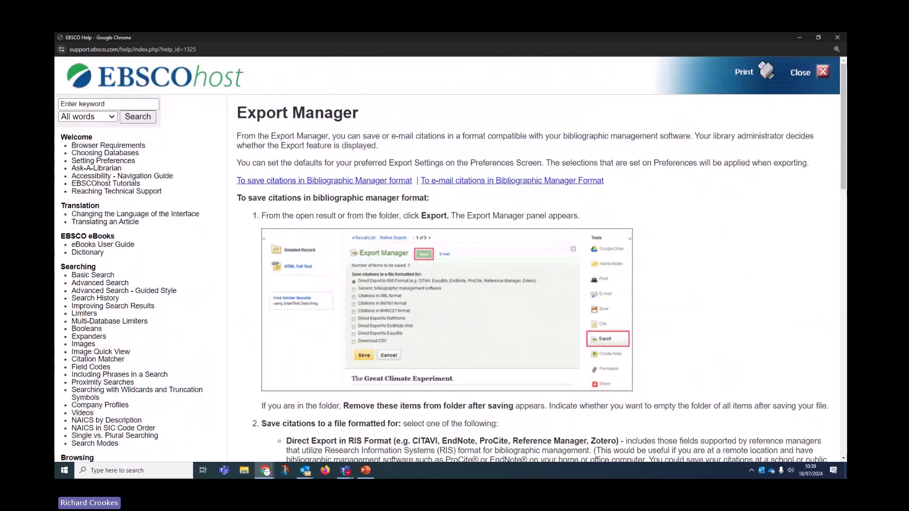
- Close Help, open EBSCO Connect from the results footer, and view 'Tutorials on EBSCO Interfaces'
{"action": "left_click", "coordinate": [796, 85]}
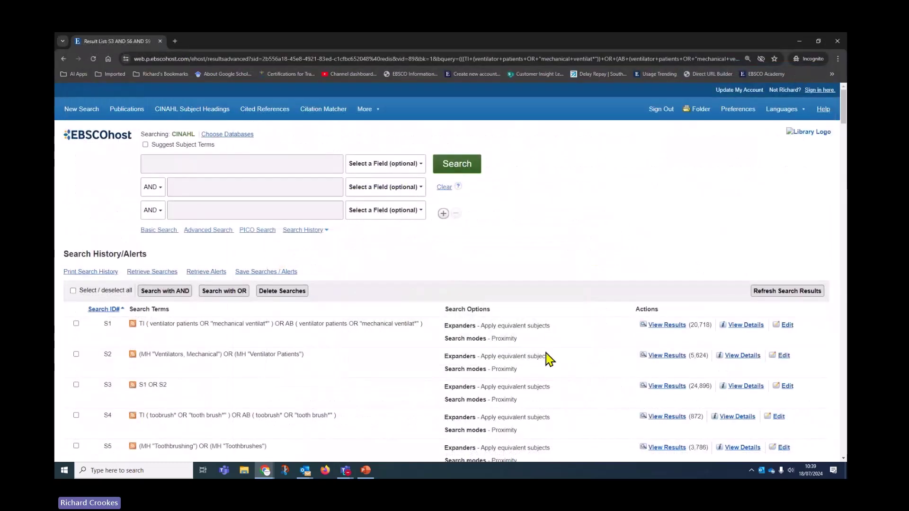
{"action": "scroll", "coordinate": [443, 397], "scroll_direction": "down", "scroll_amount": 10}
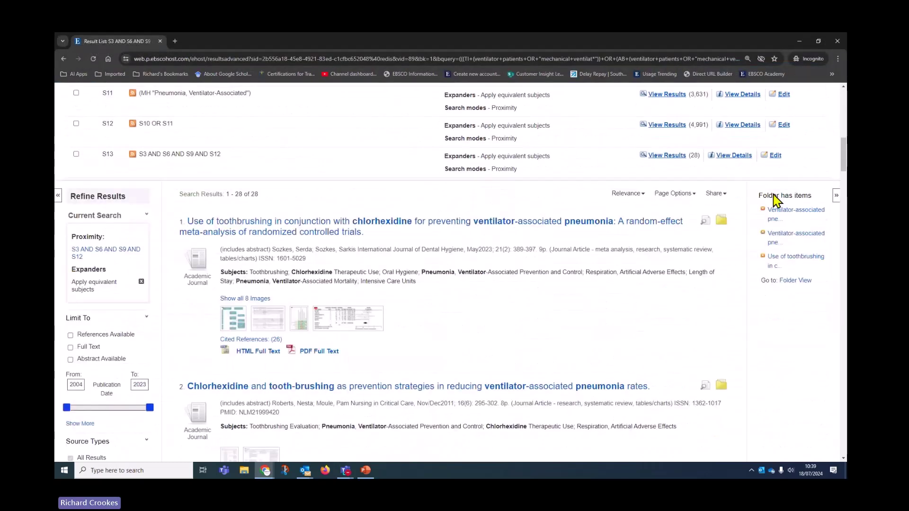
{"action": "left_click_drag", "start_coordinate": [846, 166], "coordinate": [846, 450]}
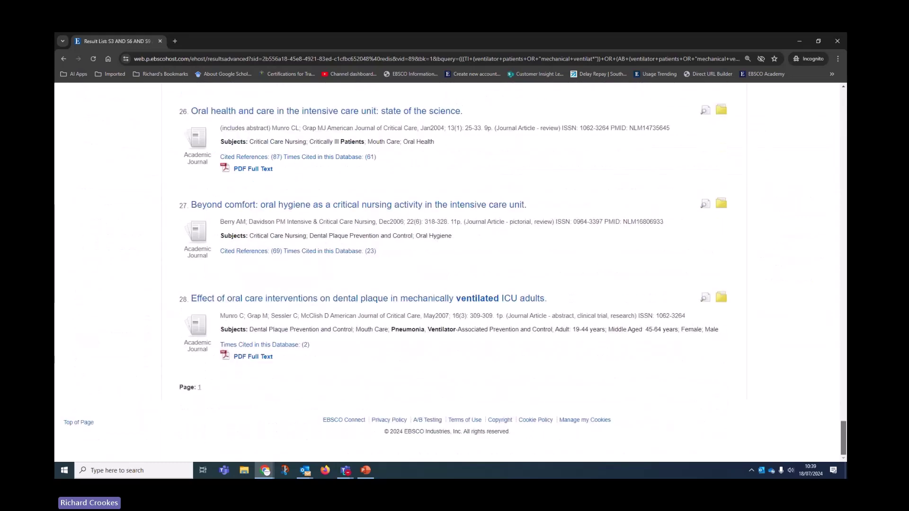
{"action": "left_click", "coordinate": [340, 421]}
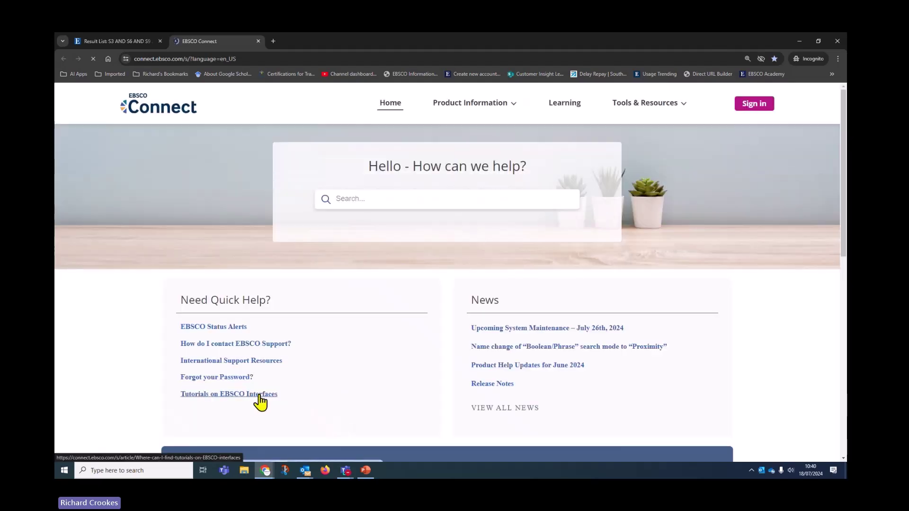
{"action": "left_click", "coordinate": [259, 394]}
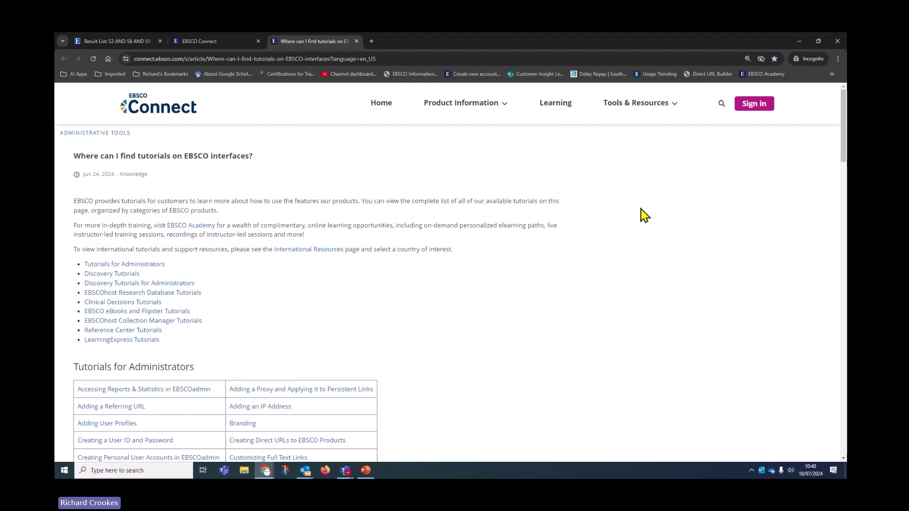
- View the 'Using EBSCOhost Search History' tutorial, then go back to EBSCO Connect Home
{"action": "left_click", "coordinate": [112, 293]}
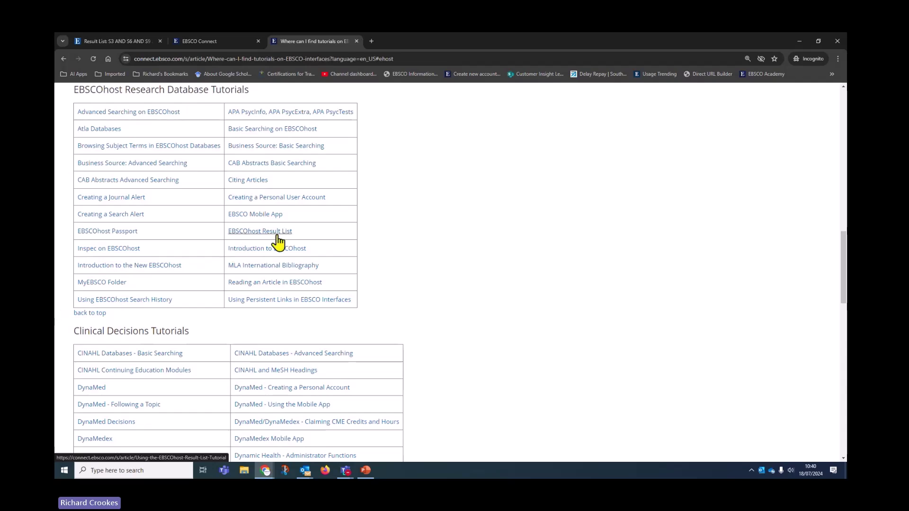
{"action": "left_click", "coordinate": [103, 300]}
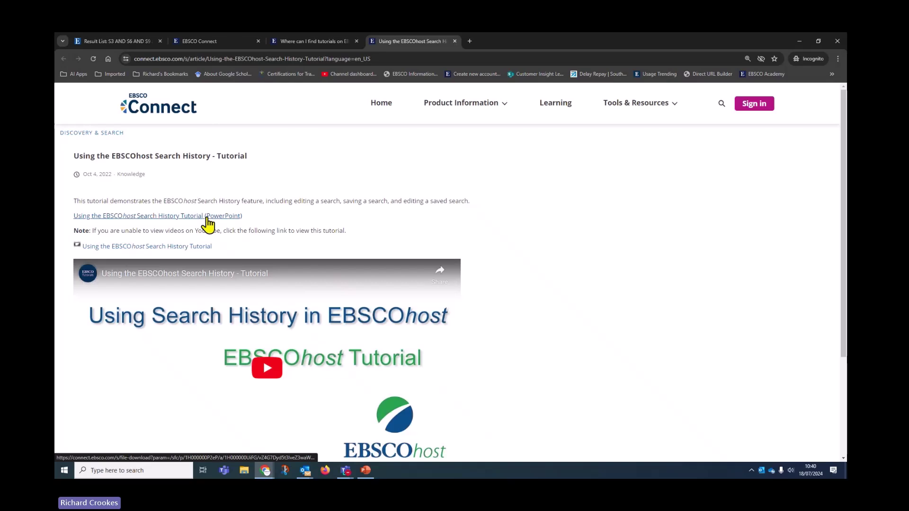
{"action": "scroll", "coordinate": [161, 349], "scroll_direction": "down", "scroll_amount": 3}
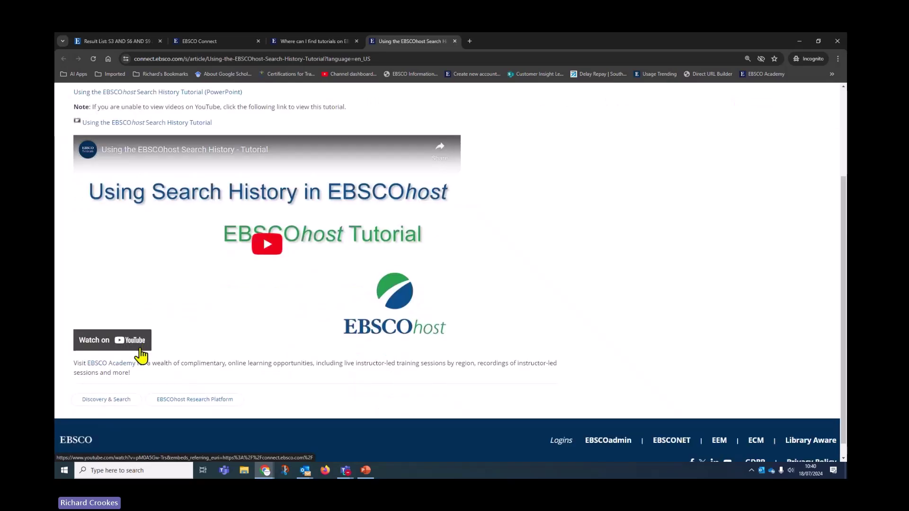
{"action": "scroll", "coordinate": [142, 356], "scroll_direction": "up", "scroll_amount": 3}
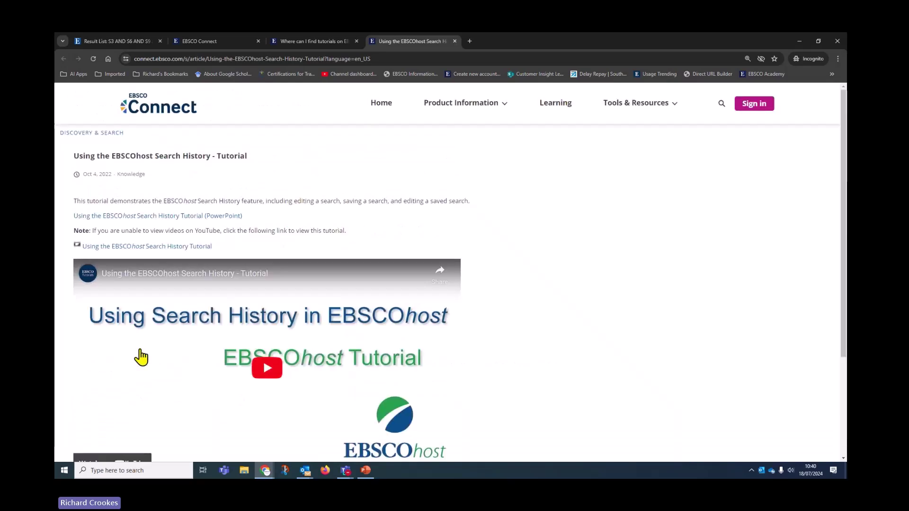
{"action": "left_click", "coordinate": [381, 107]}
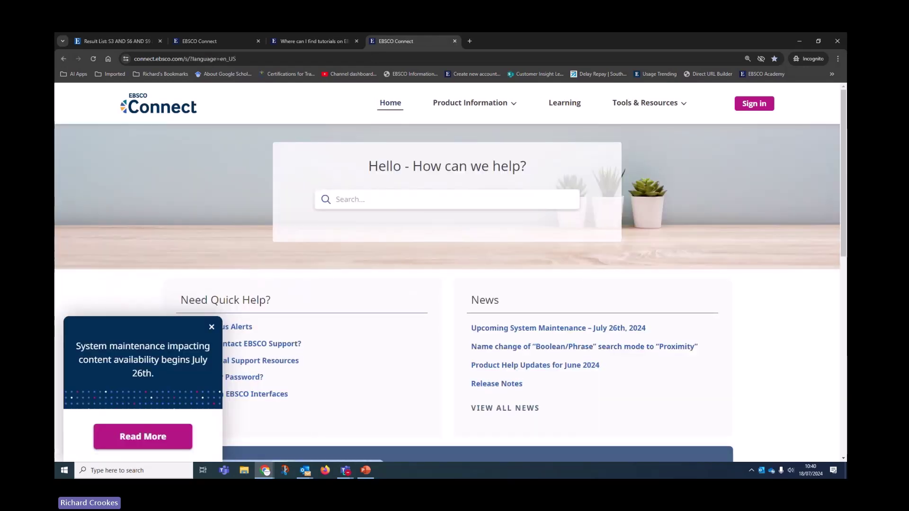
- On EBSCO Academy, dismiss the maintenance notice and browse the Healthcare video collection
{"action": "left_click", "coordinate": [573, 108]}
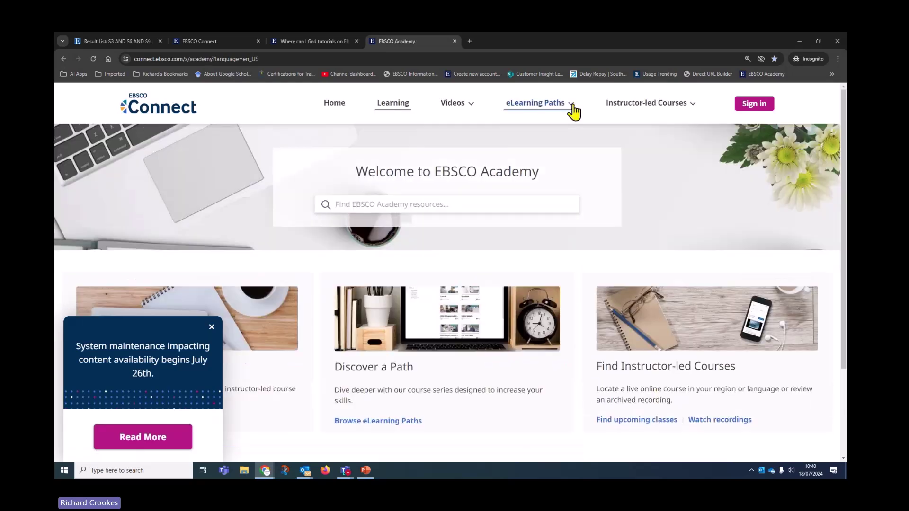
{"action": "left_click", "coordinate": [211, 328]}
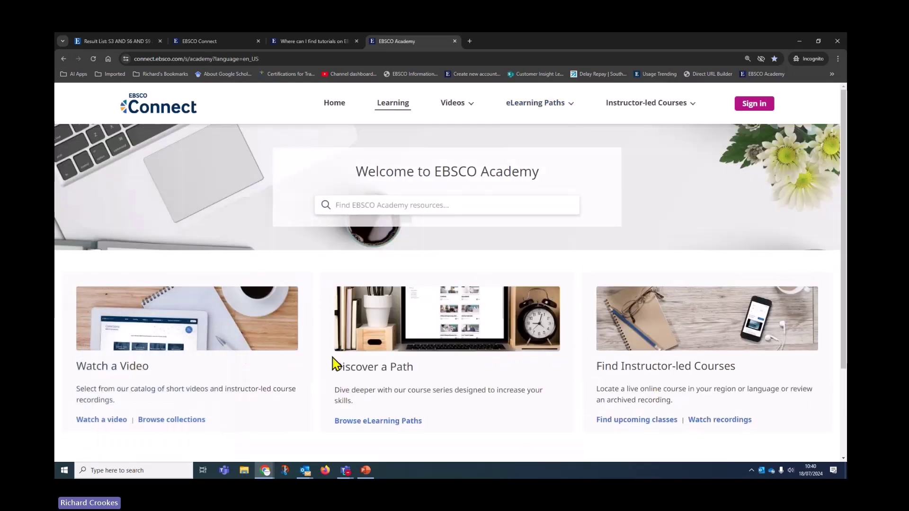
{"action": "left_click", "coordinate": [182, 420]}
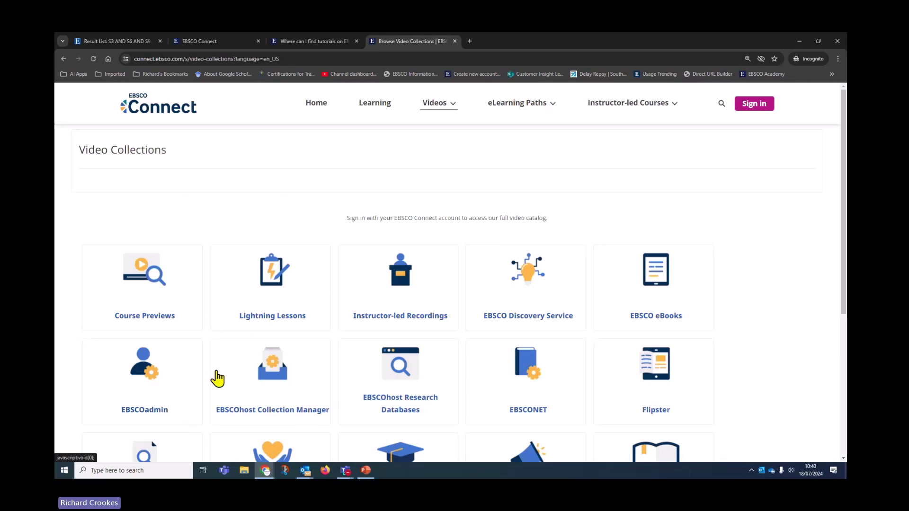
{"action": "scroll", "coordinate": [218, 379], "scroll_direction": "down", "scroll_amount": 3}
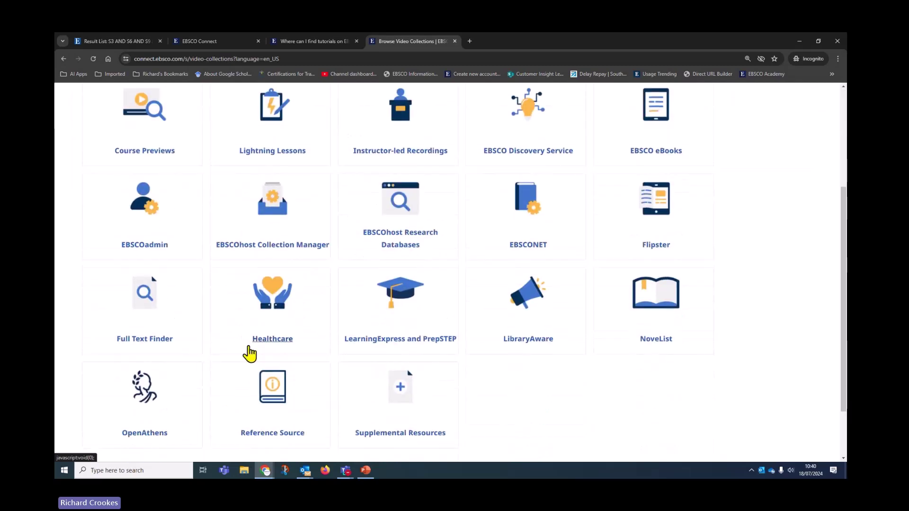
{"action": "left_click", "coordinate": [249, 347]}
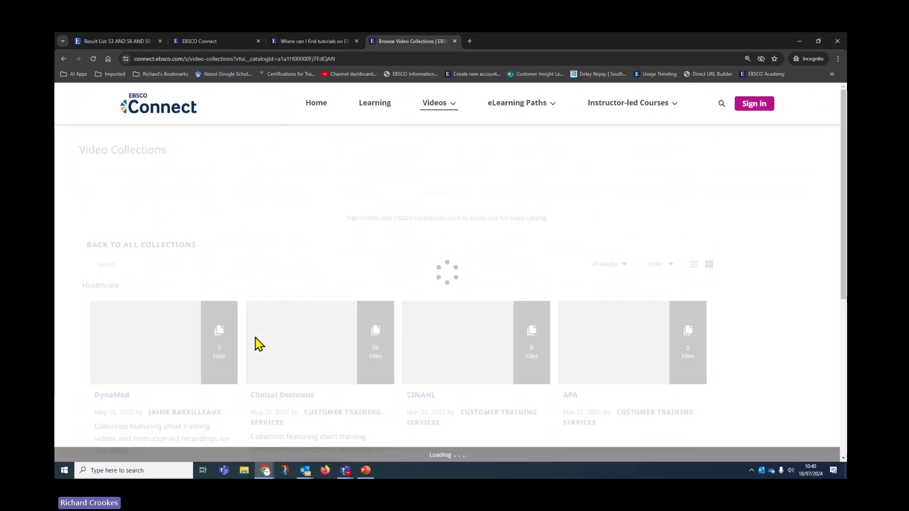
{"action": "scroll", "coordinate": [439, 374], "scroll_direction": "down", "scroll_amount": 2}
{"action": "scroll", "coordinate": [439, 374], "scroll_direction": "down", "scroll_amount": 5}
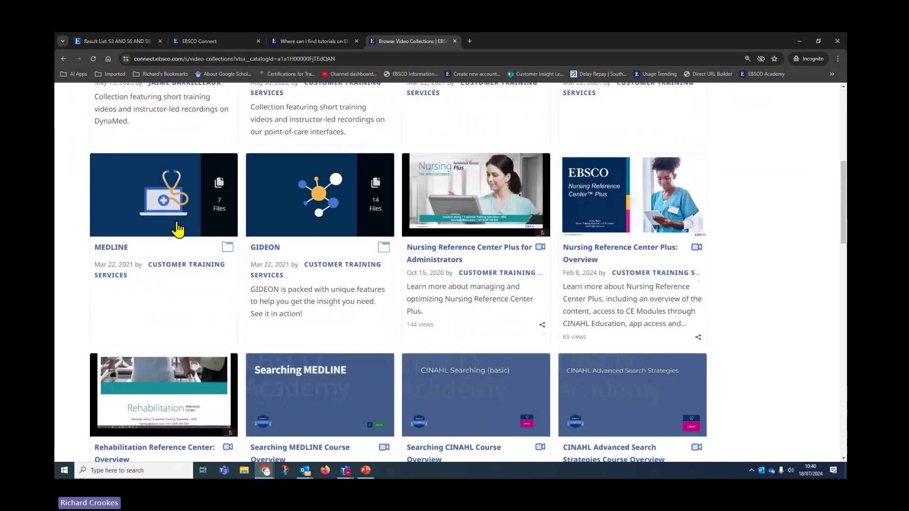
{"action": "scroll", "coordinate": [271, 375], "scroll_direction": "down", "scroll_amount": 2}
{"action": "scroll", "coordinate": [271, 377], "scroll_direction": "up", "scroll_amount": 6}
{"action": "scroll", "coordinate": [271, 376], "scroll_direction": "up", "scroll_amount": 3}
- Find the MEDLINE path under All eLearning Paths and start registering for it
{"action": "left_click", "coordinate": [513, 111]}
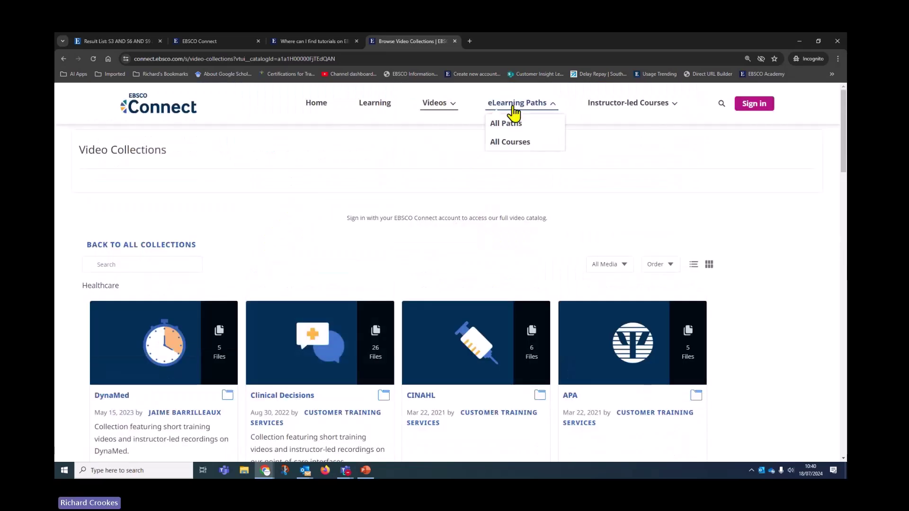
{"action": "left_click", "coordinate": [510, 124]}
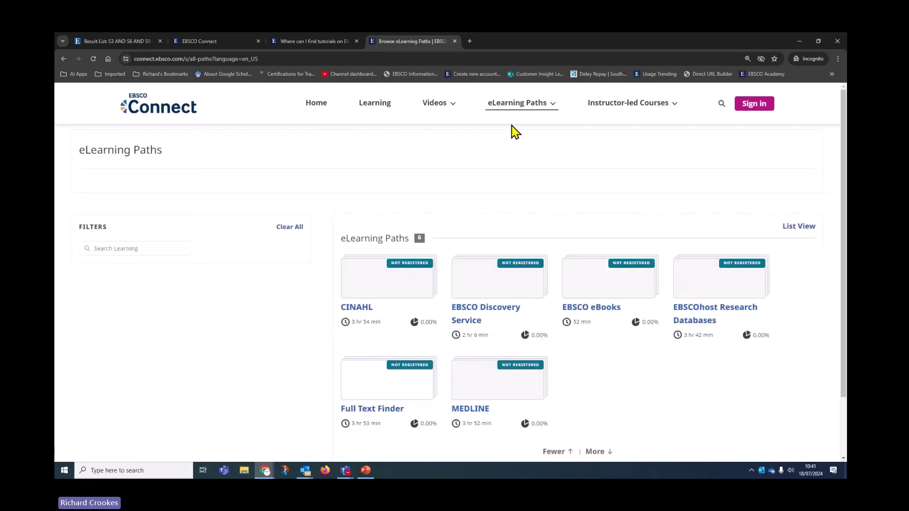
{"action": "scroll", "coordinate": [561, 240], "scroll_direction": "down", "scroll_amount": 1}
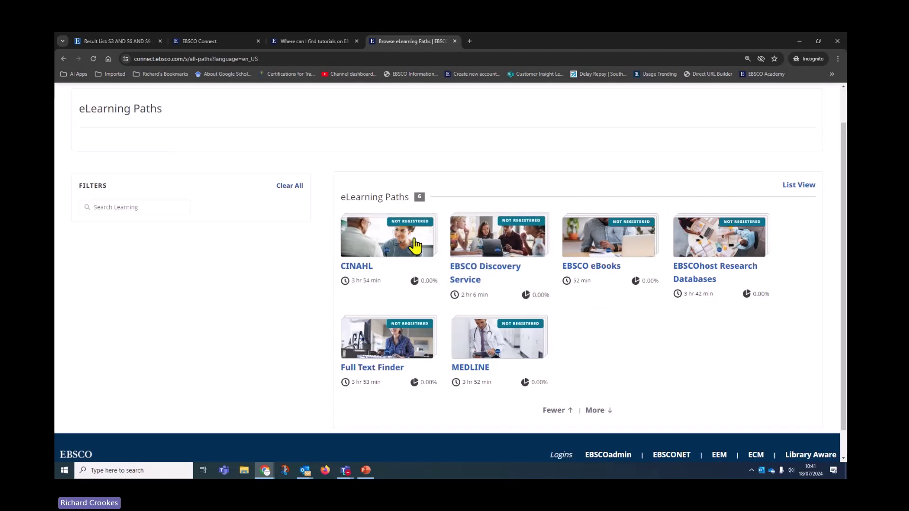
{"action": "left_click", "coordinate": [488, 348]}
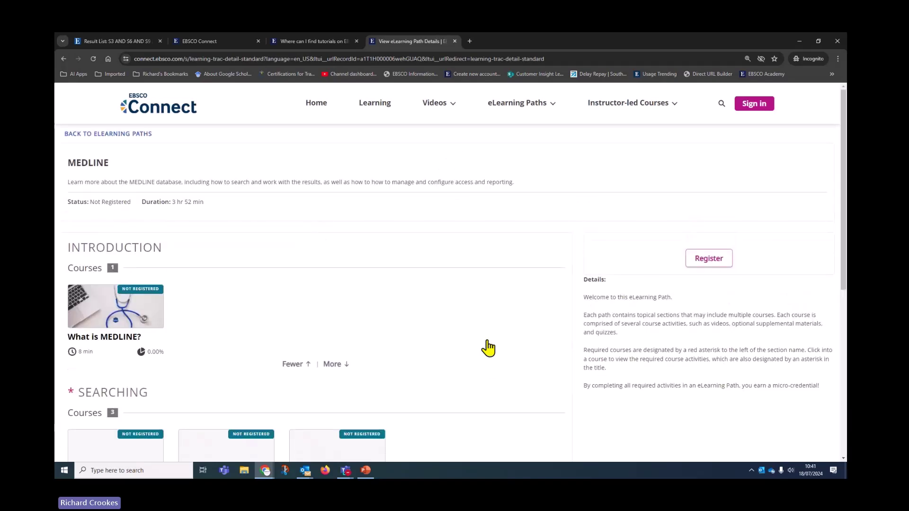
{"action": "scroll", "coordinate": [488, 348], "scroll_direction": "down", "scroll_amount": 3}
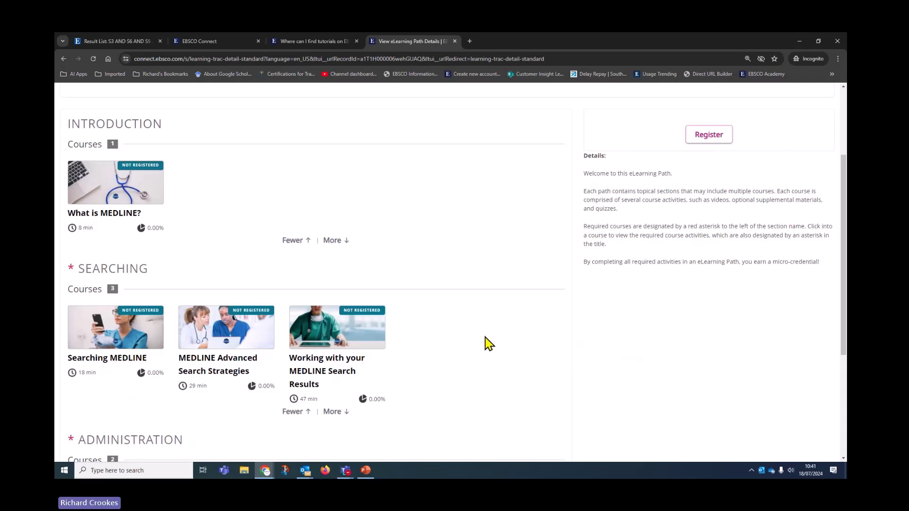
{"action": "scroll", "coordinate": [486, 338], "scroll_direction": "up", "scroll_amount": 2}
{"action": "left_click", "coordinate": [709, 222]}
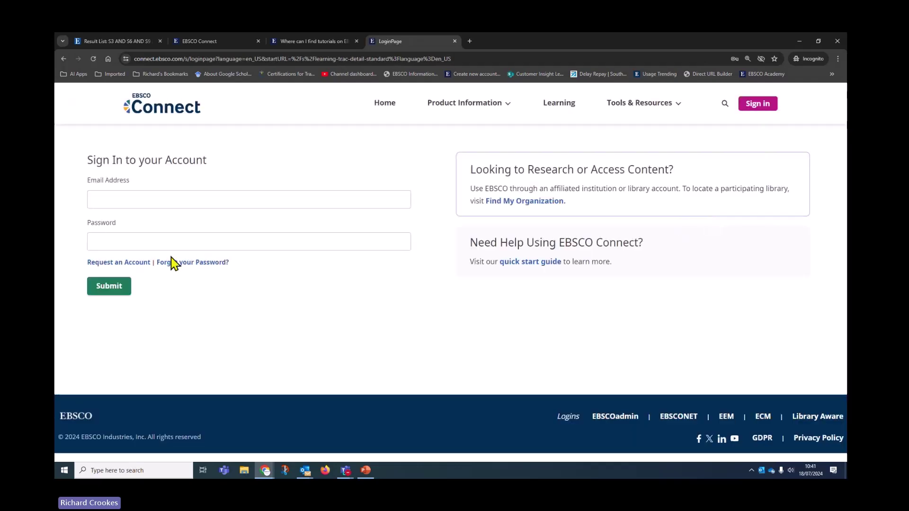
- Look over the 'Request an Account' form
{"action": "left_click", "coordinate": [125, 266]}
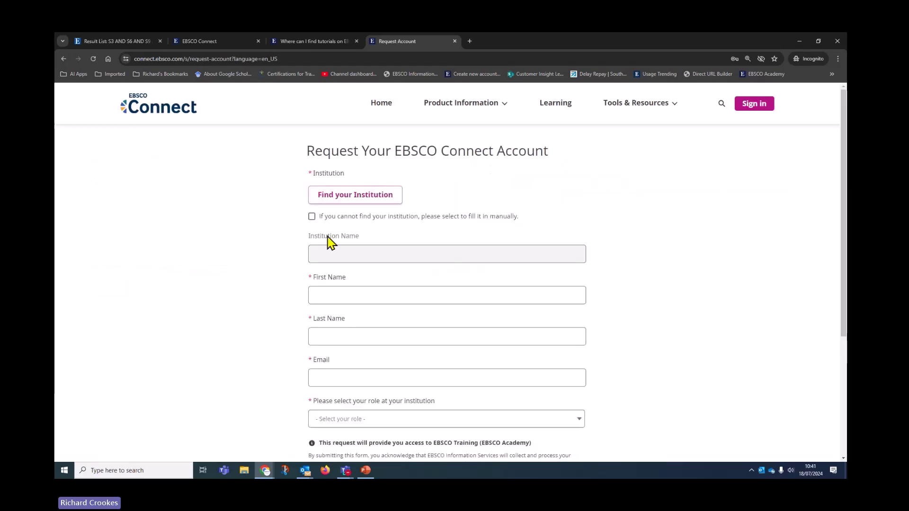
{"action": "scroll", "coordinate": [212, 339], "scroll_direction": "down", "scroll_amount": 1}
{"action": "scroll", "coordinate": [212, 340], "scroll_direction": "down", "scroll_amount": 3}
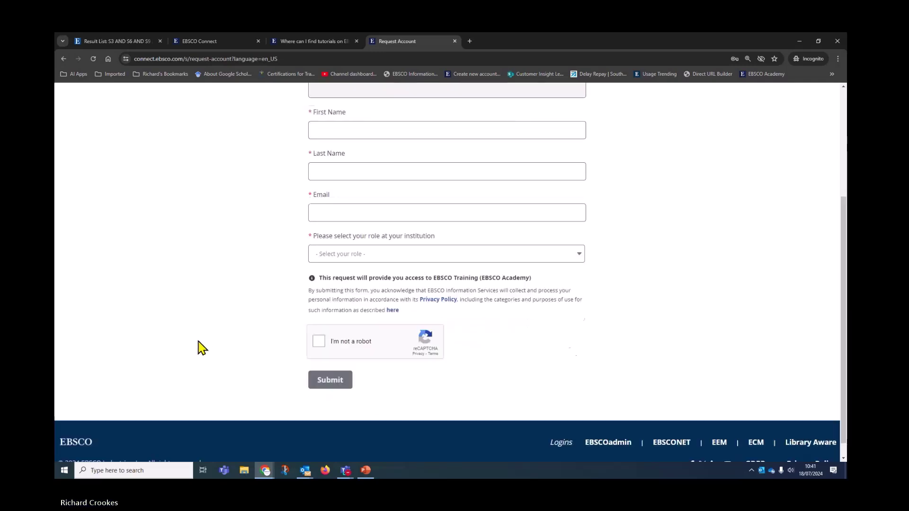
{"action": "scroll", "coordinate": [190, 331], "scroll_direction": "up", "scroll_amount": 3}
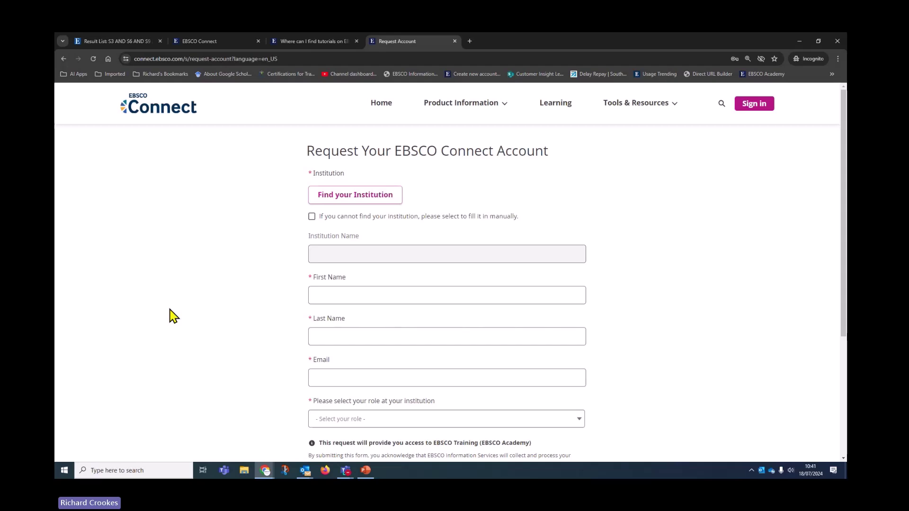
- Find upcoming instructor-led classes from the EBSCO Academy Learning page
{"action": "left_click", "coordinate": [559, 107]}
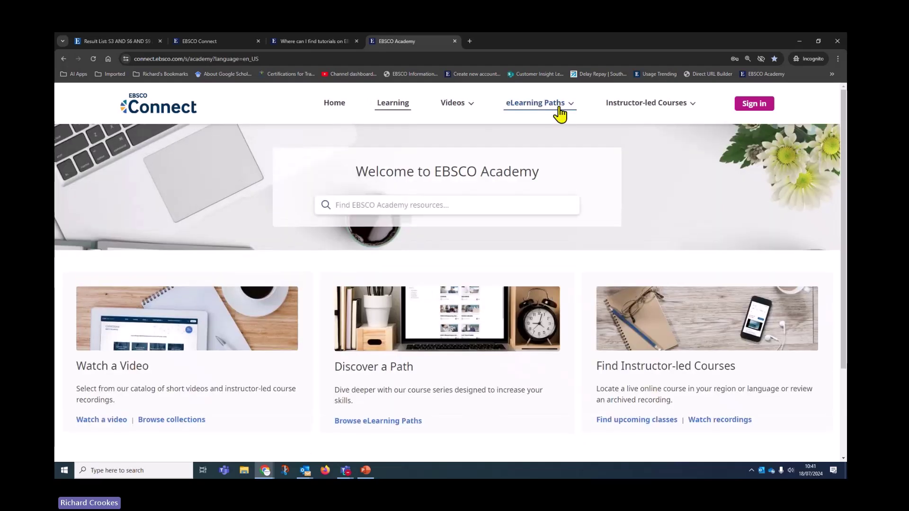
{"action": "scroll", "coordinate": [410, 324], "scroll_direction": "down", "scroll_amount": 3}
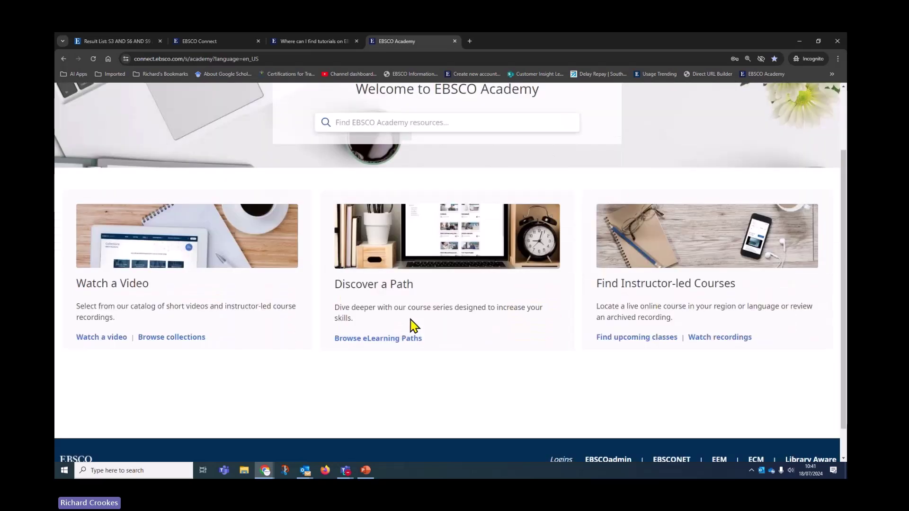
{"action": "left_click", "coordinate": [642, 338]}
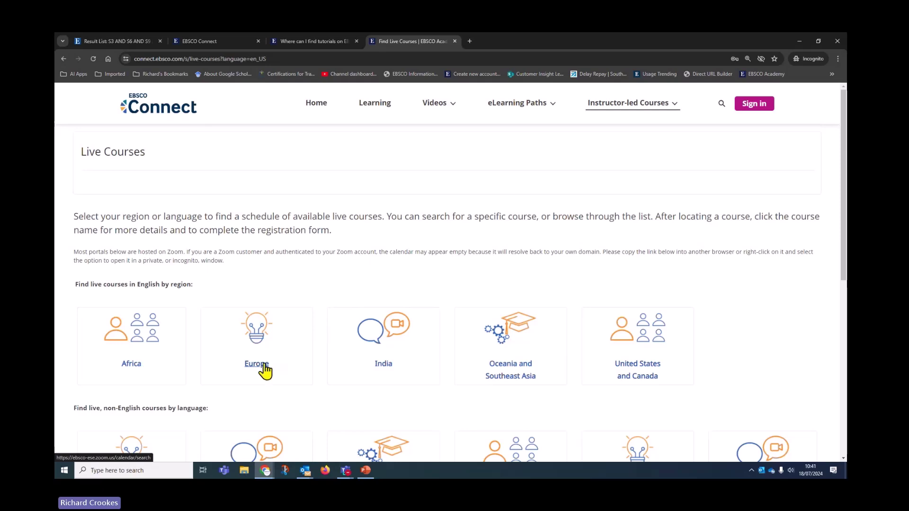
- Show Europe's upcoming EBSCO webinars in Zoom with cookies declined, then return to the Live Demo slide
{"action": "left_click", "coordinate": [265, 364]}
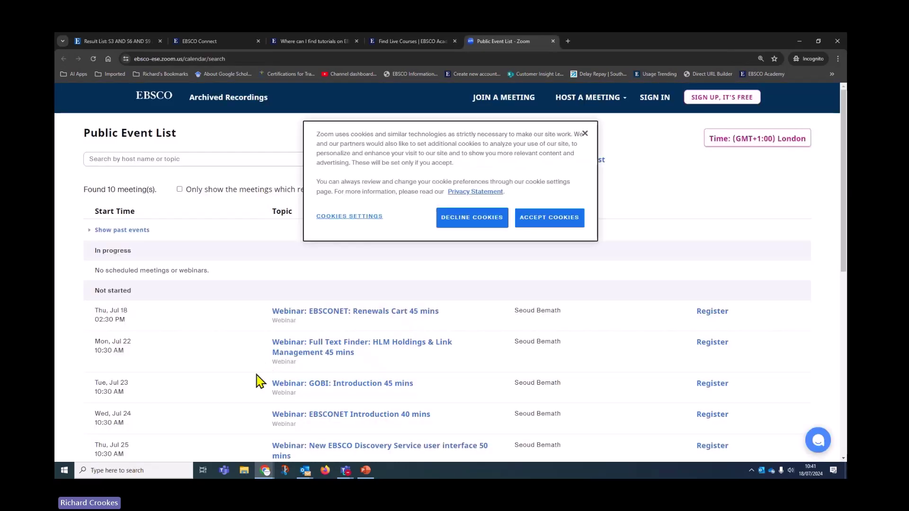
{"action": "left_click", "coordinate": [503, 220]}
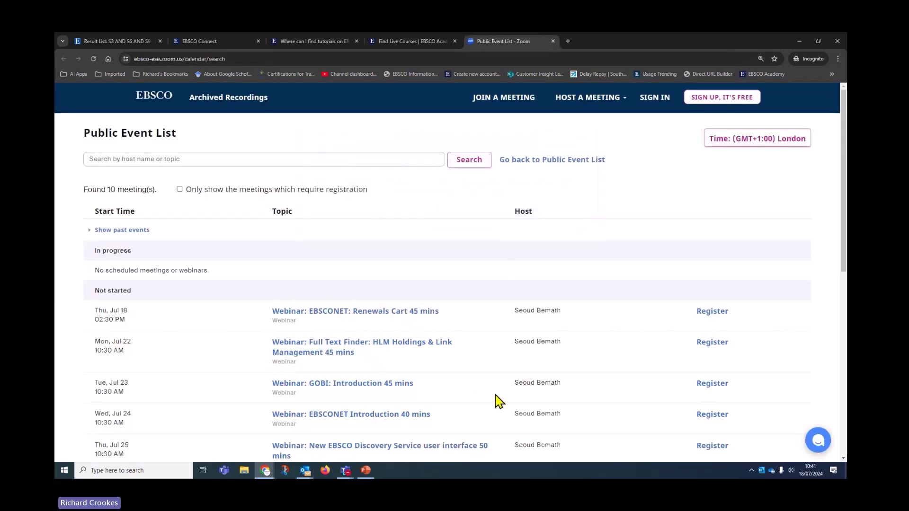
{"action": "scroll", "coordinate": [497, 401], "scroll_direction": "down", "scroll_amount": 2}
{"action": "scroll", "coordinate": [495, 398], "scroll_direction": "down", "scroll_amount": 2}
{"action": "scroll", "coordinate": [495, 403], "scroll_direction": "up", "scroll_amount": 4}
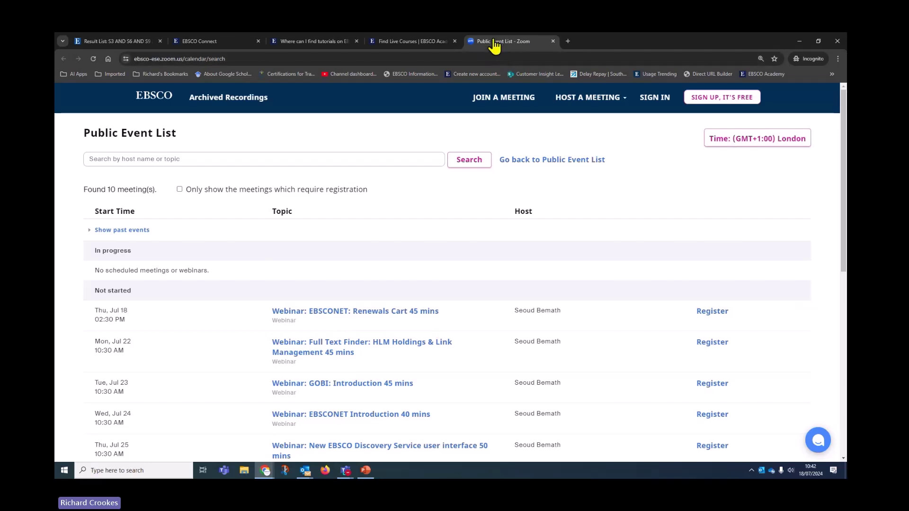
{"action": "key", "text": "alt+Tab"}
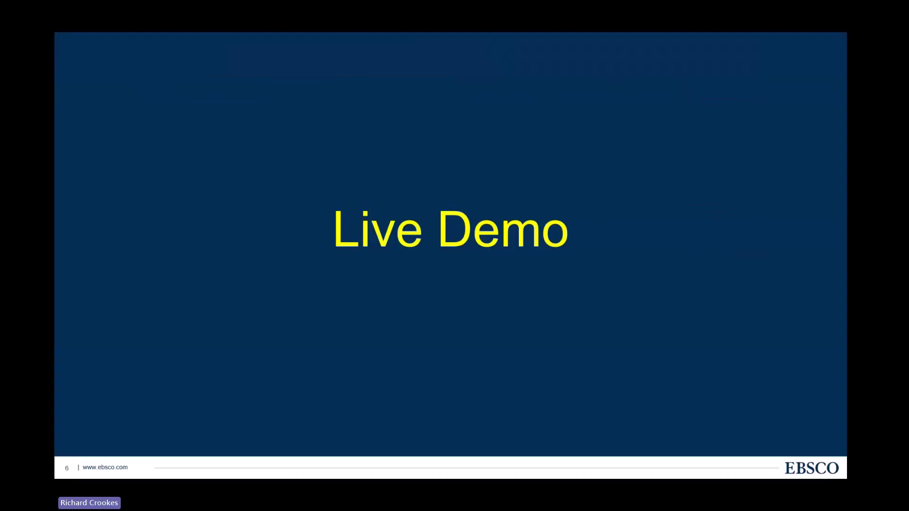